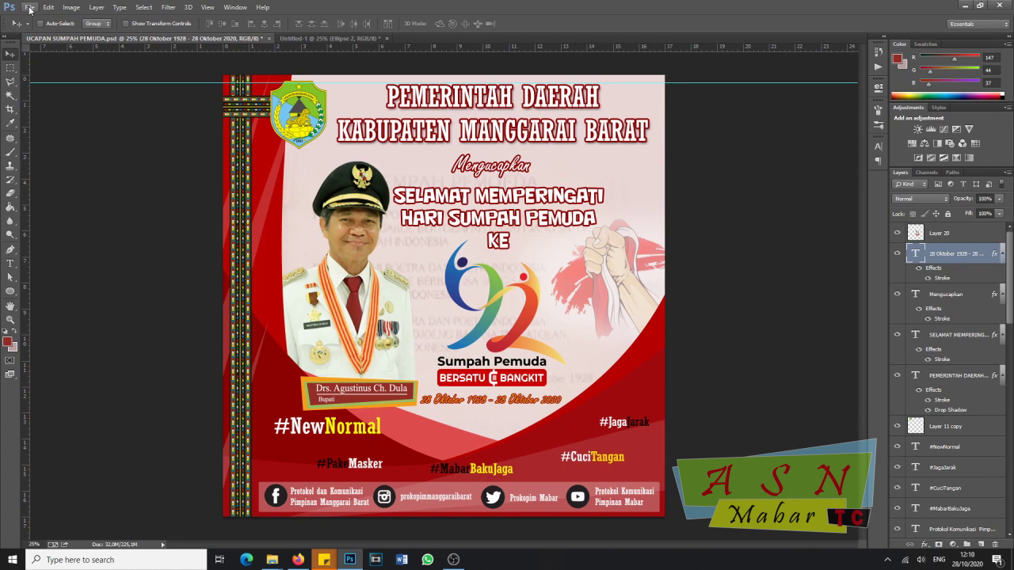
- Create a transparent RGB document named "ucapan sumpah pemuda", 17 by 17 centimetres at 500 pixels/inch
{"action": "left_click", "coordinate": [30, 9]}
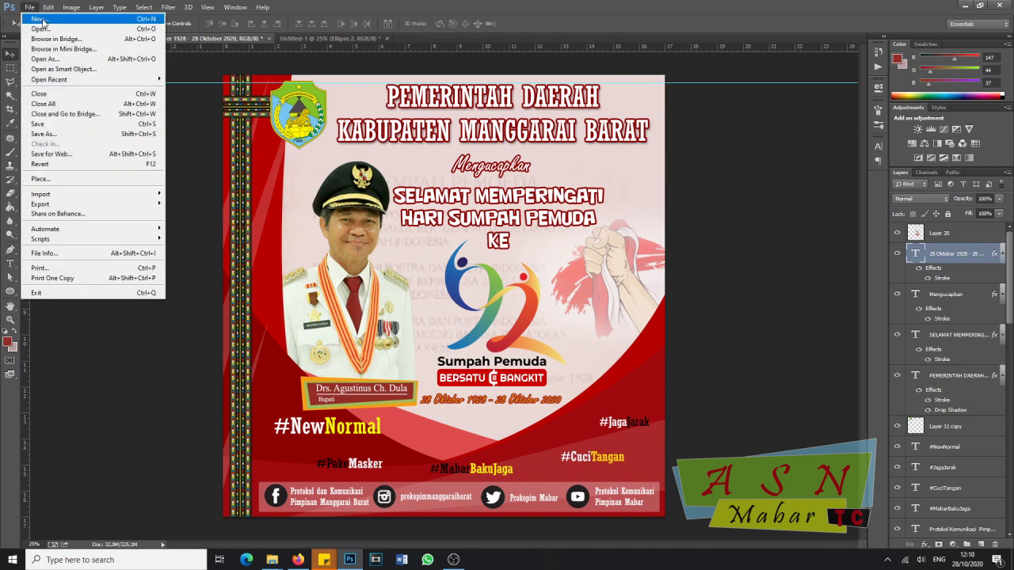
{"action": "left_click", "coordinate": [40, 19]}
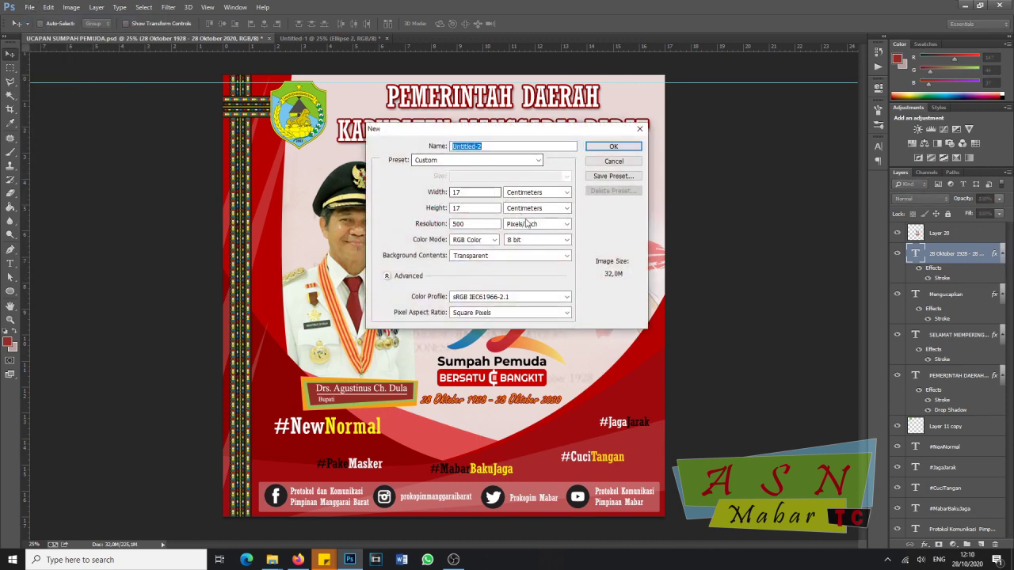
{"action": "left_click_drag", "start_coordinate": [451, 133], "coordinate": [423, 132]}
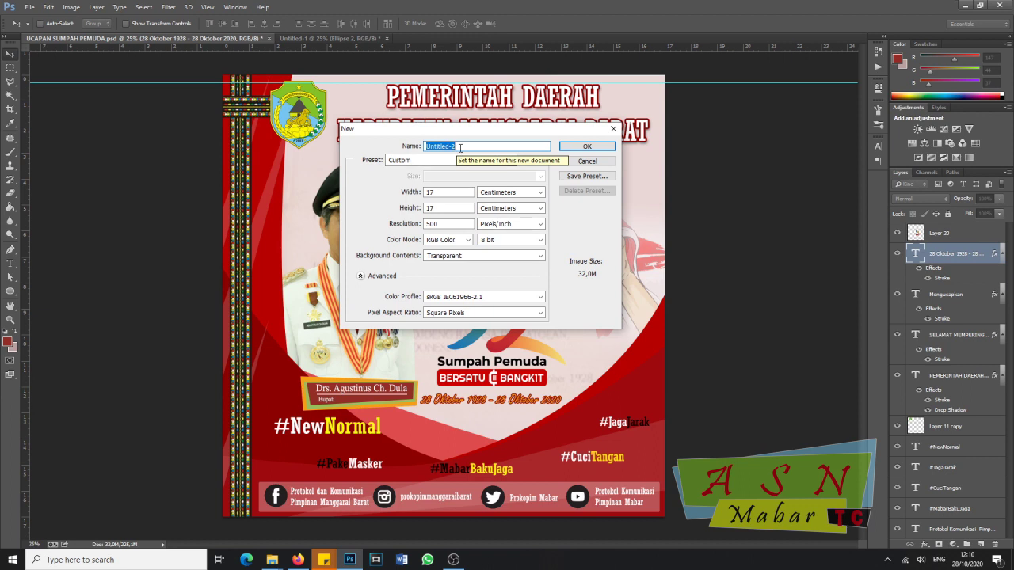
{"action": "type", "text": "uc"}
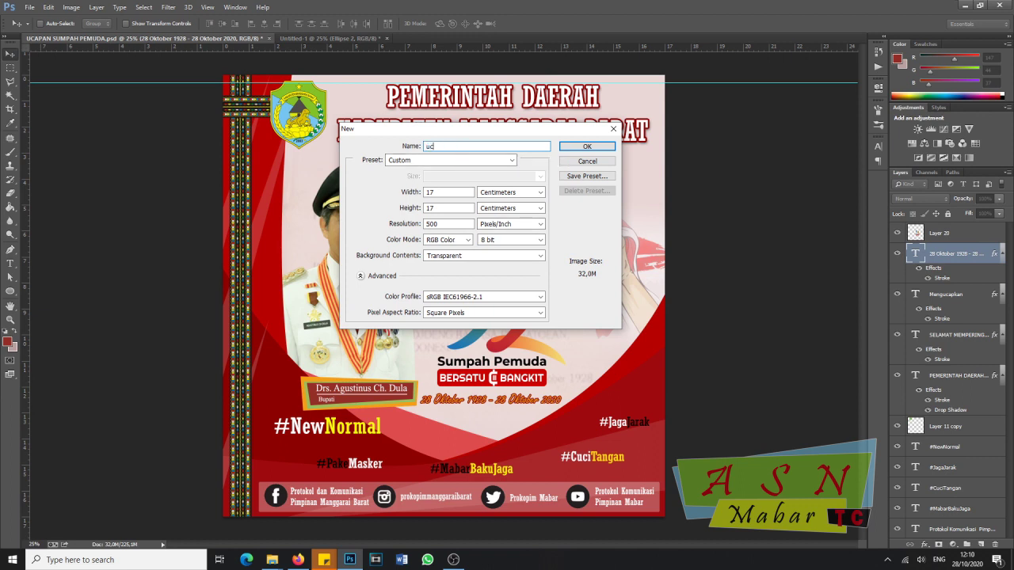
{"action": "type", "text": "apan sumpah pemuda"}
{"action": "left_click", "coordinate": [587, 147]}
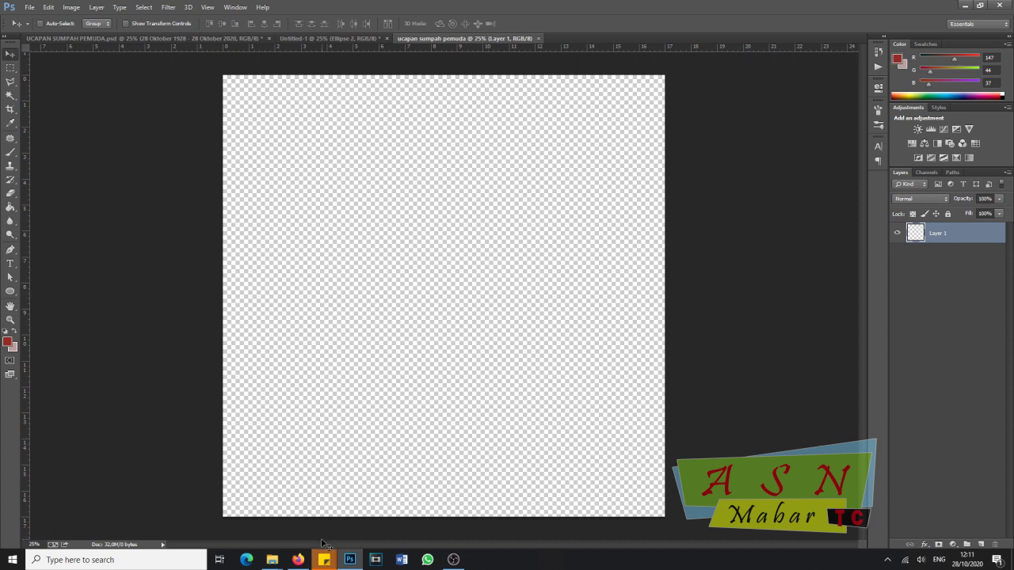
- Open FRAME SUMPAH PEMUDA from the LOGO SUMPAH PEMUDA folder and copy it into the ucapan sumpah pemuda document, aligned to the canvas
{"action": "mouse_move", "coordinate": [275, 564]}
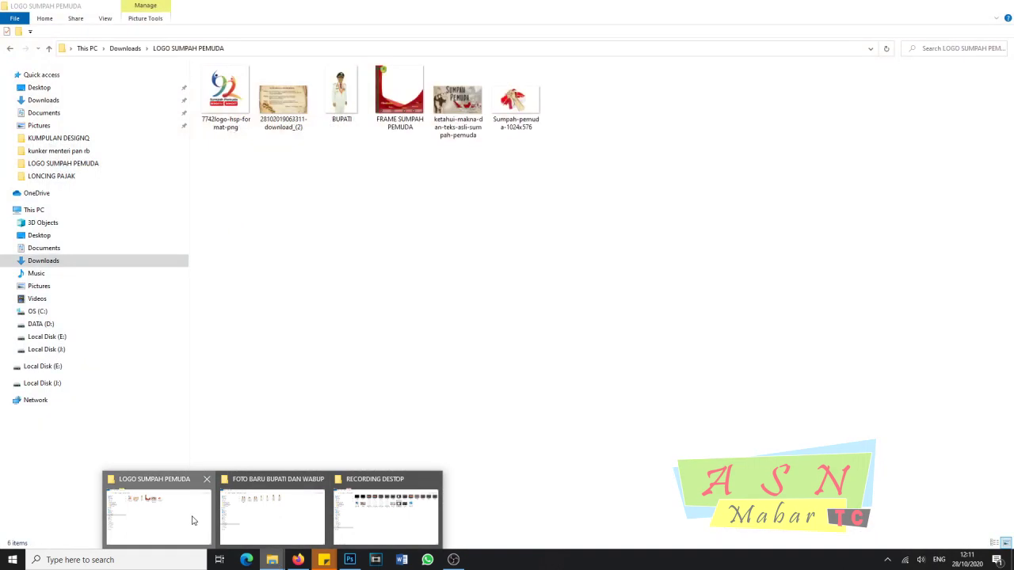
{"action": "left_click", "coordinate": [192, 521]}
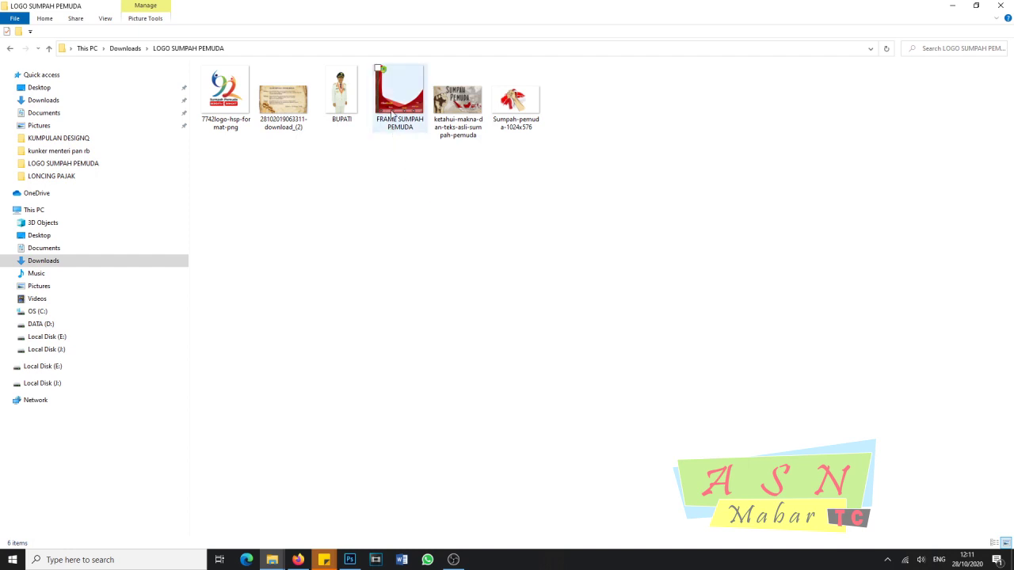
{"action": "left_click_drag", "start_coordinate": [391, 113], "coordinate": [398, 154]}
{"action": "left_click", "coordinate": [410, 158]}
{"action": "left_click_drag", "start_coordinate": [393, 105], "coordinate": [651, 38]}
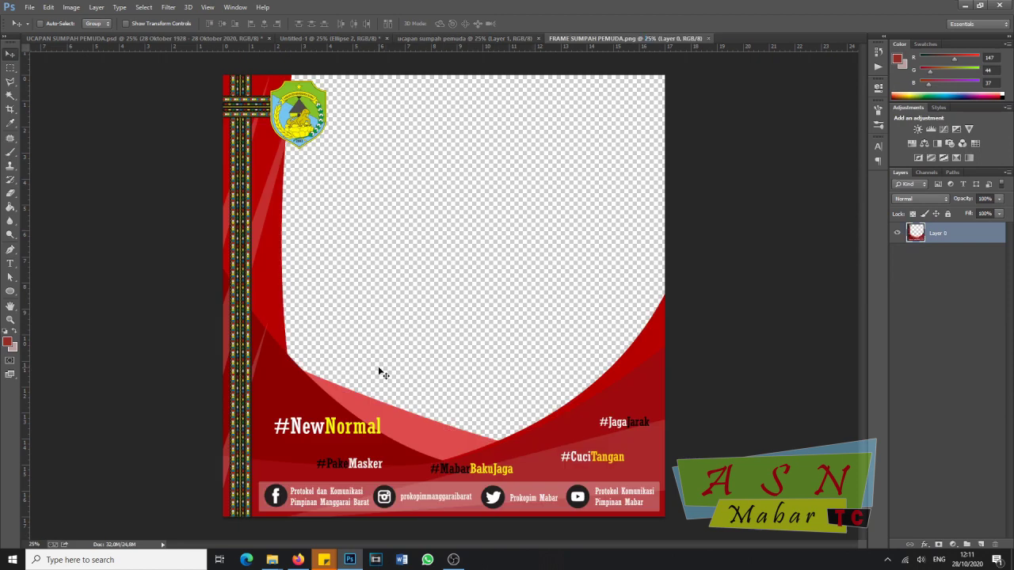
{"action": "left_click_drag", "start_coordinate": [277, 383], "coordinate": [281, 267]}
{"action": "left_click_drag", "start_coordinate": [333, 46], "coordinate": [272, 384]}
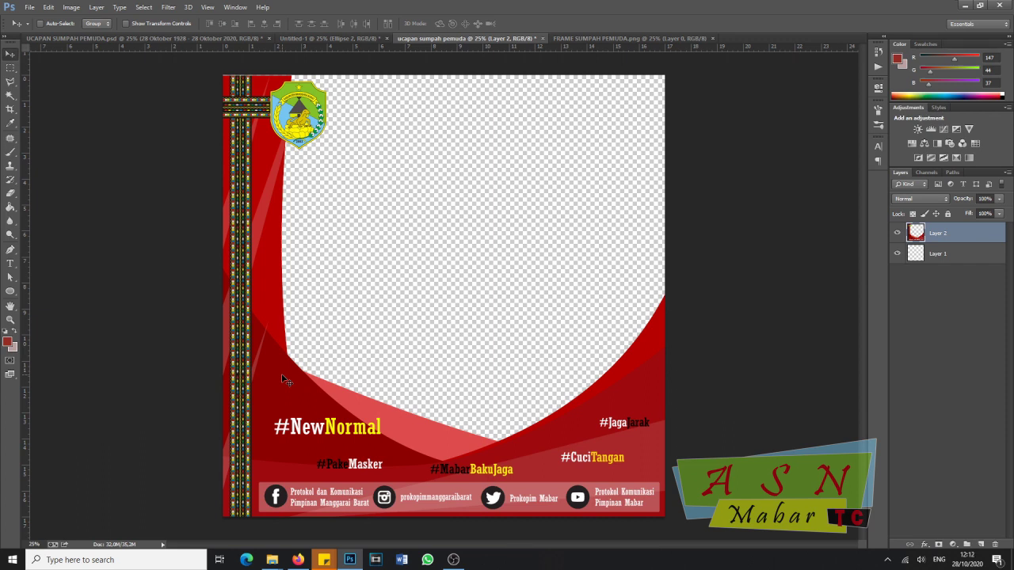
- Open the BUPATI image from the LOGO SUMPAH PEMUDA folder and copy the portrait into the ucapan sumpah pemuda document
{"action": "left_click", "coordinate": [13, 254]}
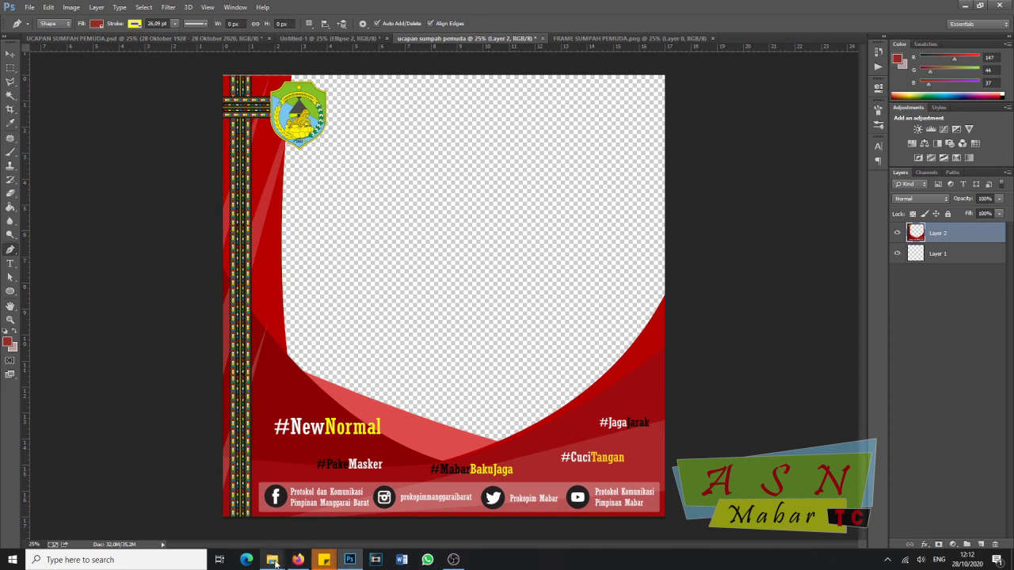
{"action": "mouse_move", "coordinate": [274, 561]}
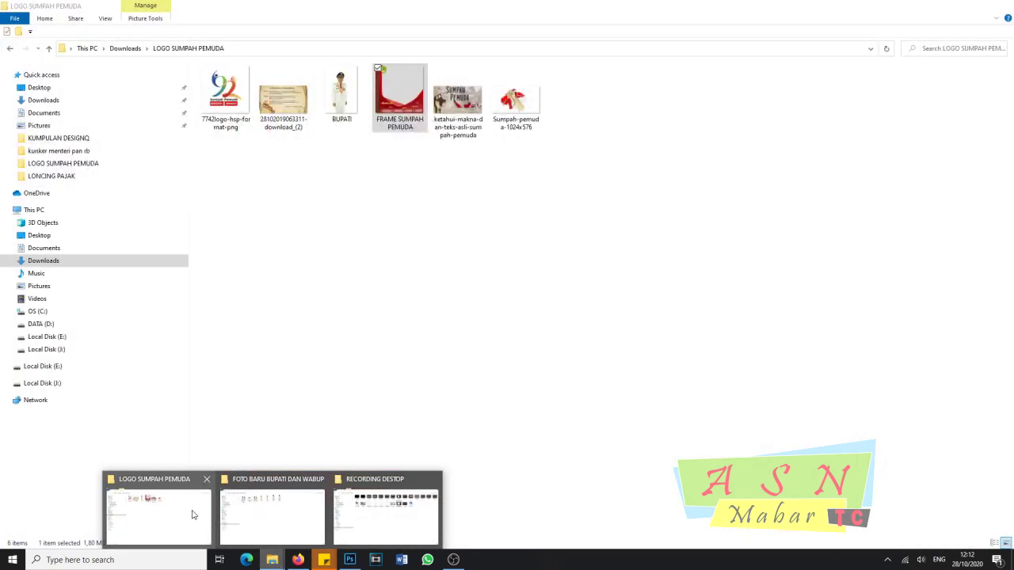
{"action": "left_click", "coordinate": [192, 514]}
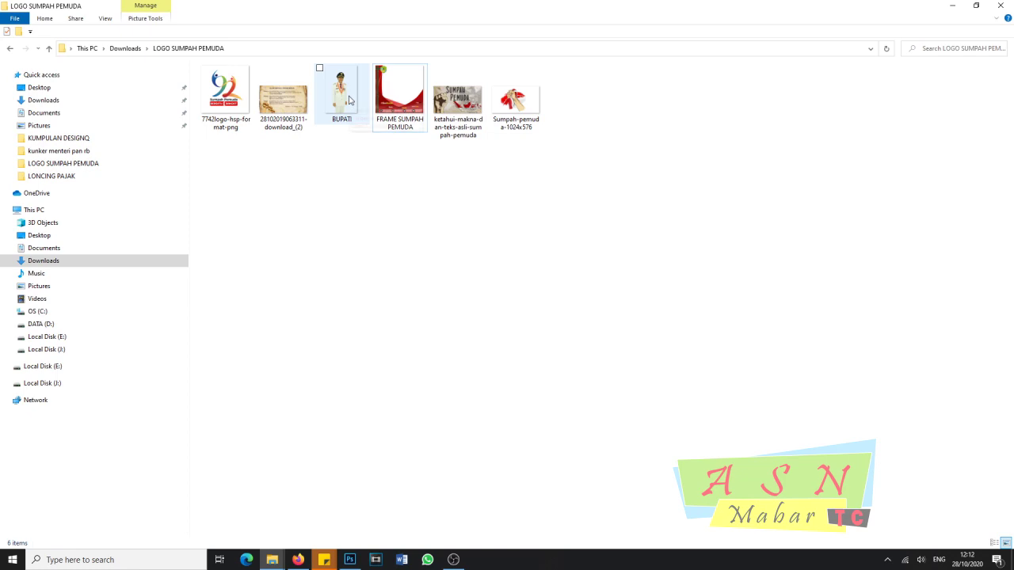
{"action": "left_click_drag", "start_coordinate": [348, 99], "coordinate": [772, 40]}
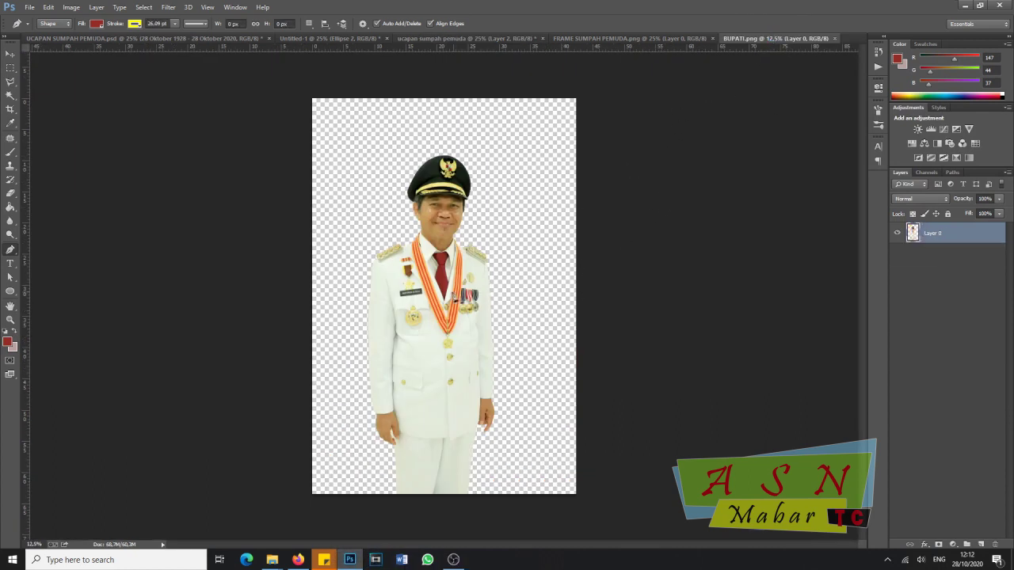
{"action": "left_click", "coordinate": [10, 54]}
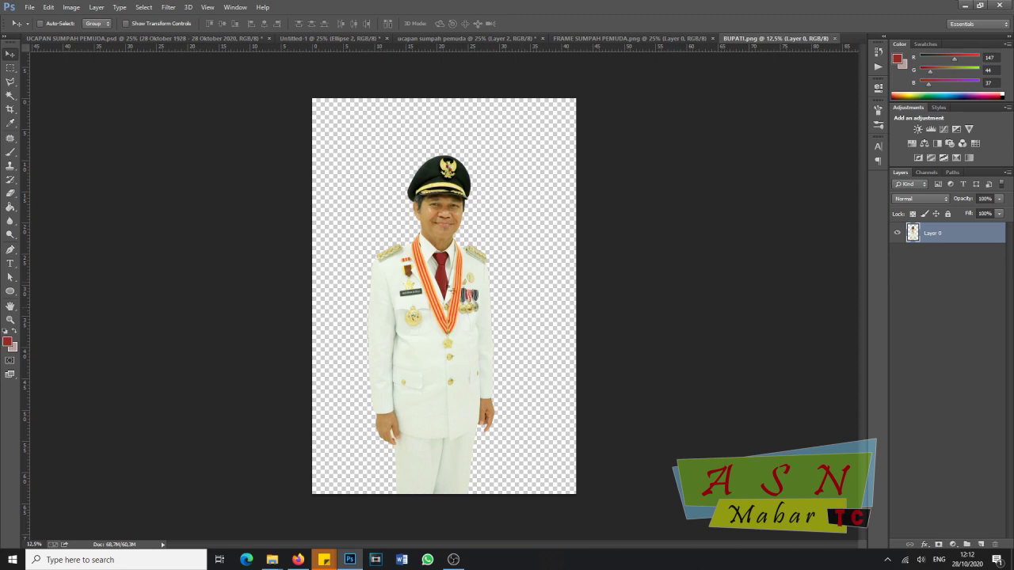
{"action": "left_click_drag", "start_coordinate": [454, 269], "coordinate": [388, 321]}
- Move the portrait layer beneath the frame layer and shift the portrait down so the whole cap lies on the canvas
{"action": "left_click_drag", "start_coordinate": [946, 238], "coordinate": [946, 258]}
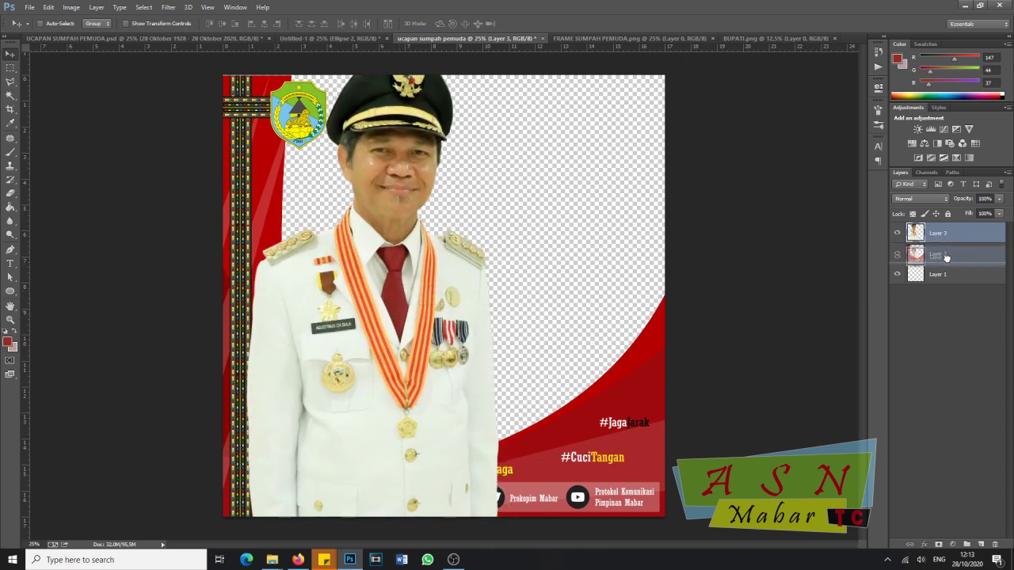
{"action": "left_click_drag", "start_coordinate": [946, 258], "coordinate": [947, 259]}
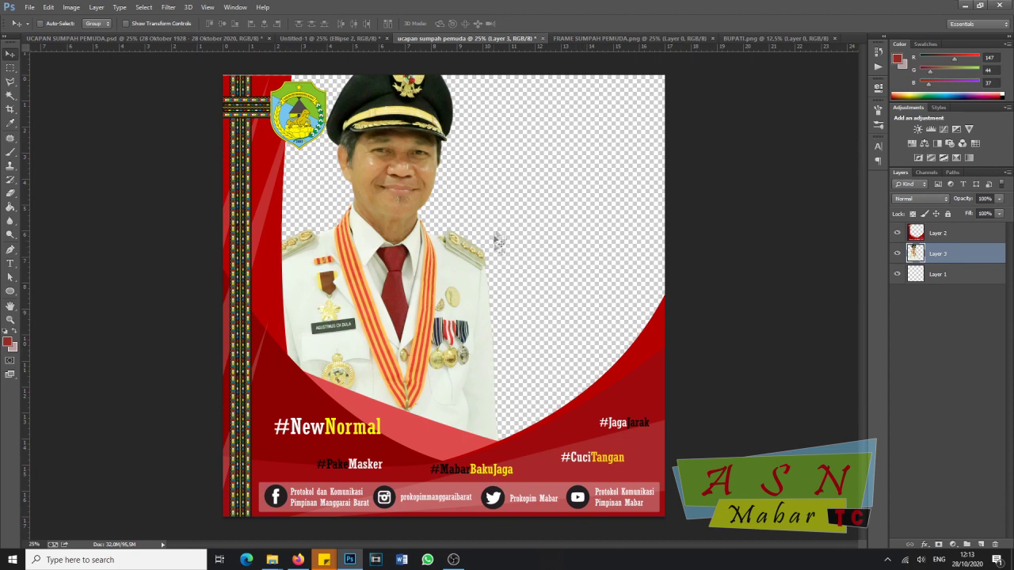
{"action": "left_click_drag", "start_coordinate": [414, 193], "coordinate": [409, 210]}
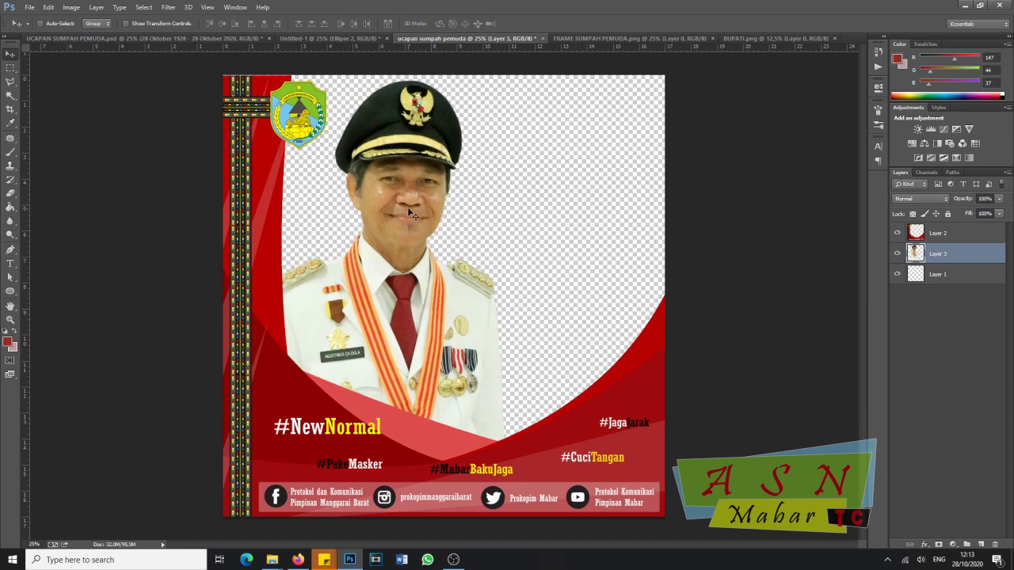
- Scale the portrait down with Free Transform and position it along the left side of the frame opening, below the emblem
{"action": "key", "text": "ctrl+t"}
{"action": "left_click_drag", "start_coordinate": [256, 80], "coordinate": [338, 285]}
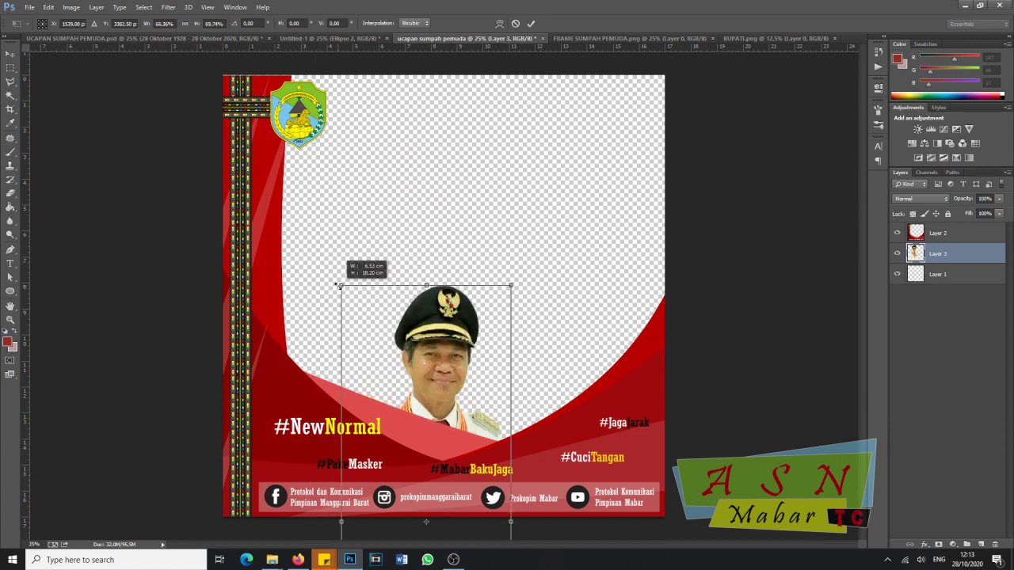
{"action": "left_click_drag", "start_coordinate": [441, 359], "coordinate": [386, 190]}
{"action": "left_click_drag", "start_coordinate": [370, 117], "coordinate": [367, 191]}
{"action": "left_click_drag", "start_coordinate": [366, 301], "coordinate": [360, 247]}
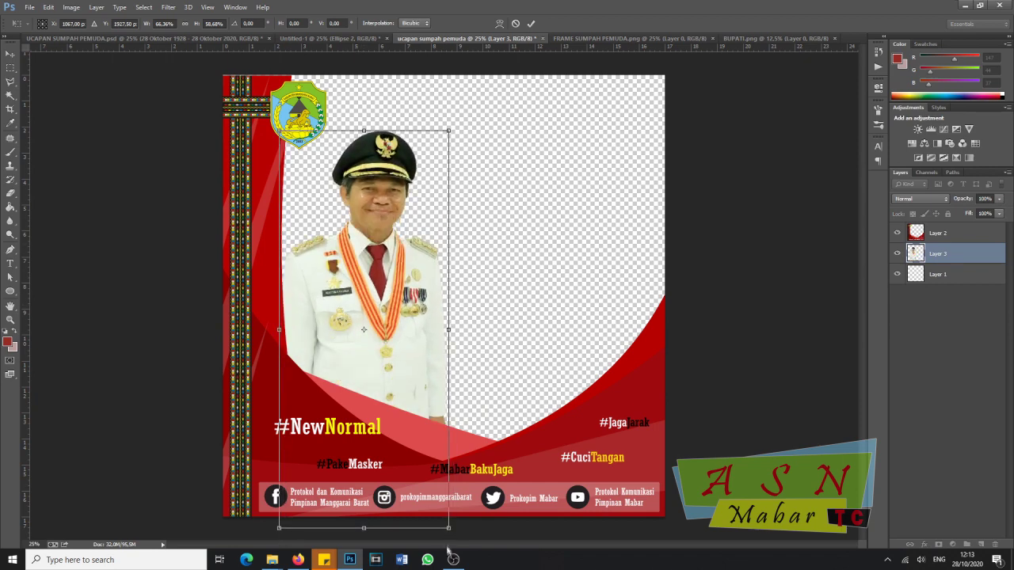
{"action": "left_click_drag", "start_coordinate": [448, 528], "coordinate": [433, 476]}
{"action": "left_click_drag", "start_coordinate": [401, 364], "coordinate": [396, 363]}
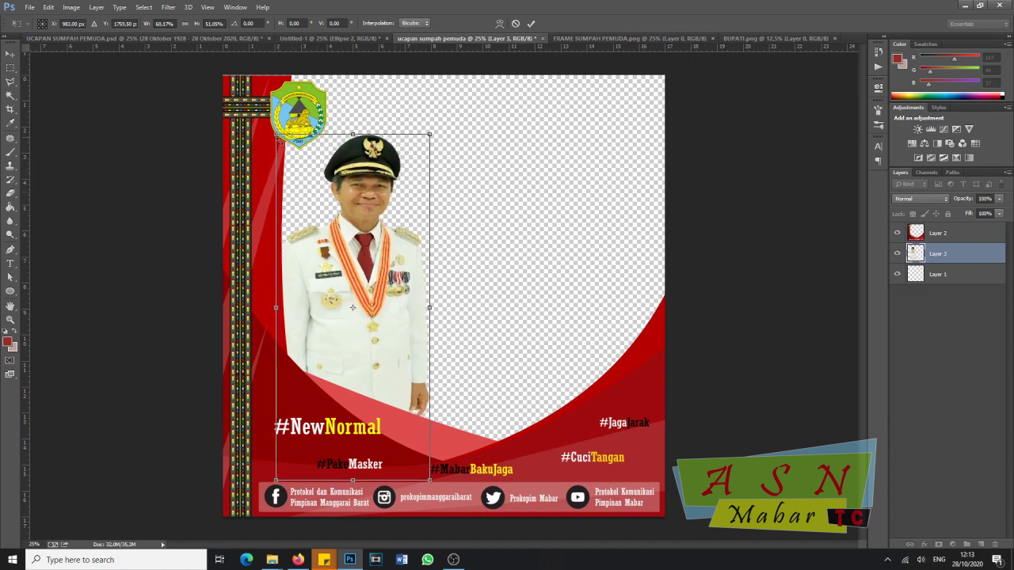
{"action": "left_click_drag", "start_coordinate": [275, 134], "coordinate": [286, 147]}
{"action": "left_click_drag", "start_coordinate": [429, 314], "coordinate": [381, 324]}
{"action": "key", "text": "Return"}
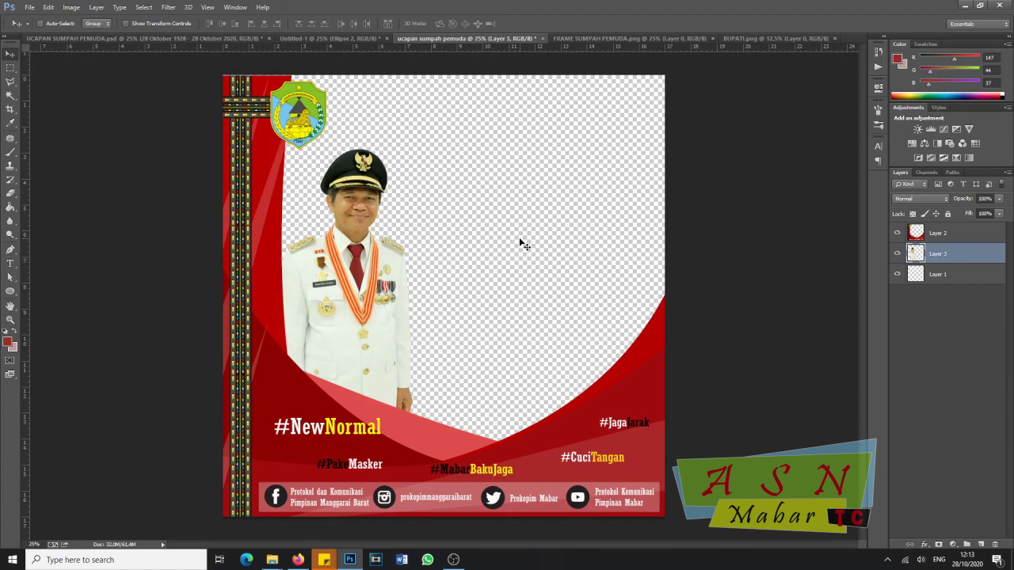
- Add a new empty layer directly above Layer 1, beneath the portrait
{"action": "left_click", "coordinate": [919, 277]}
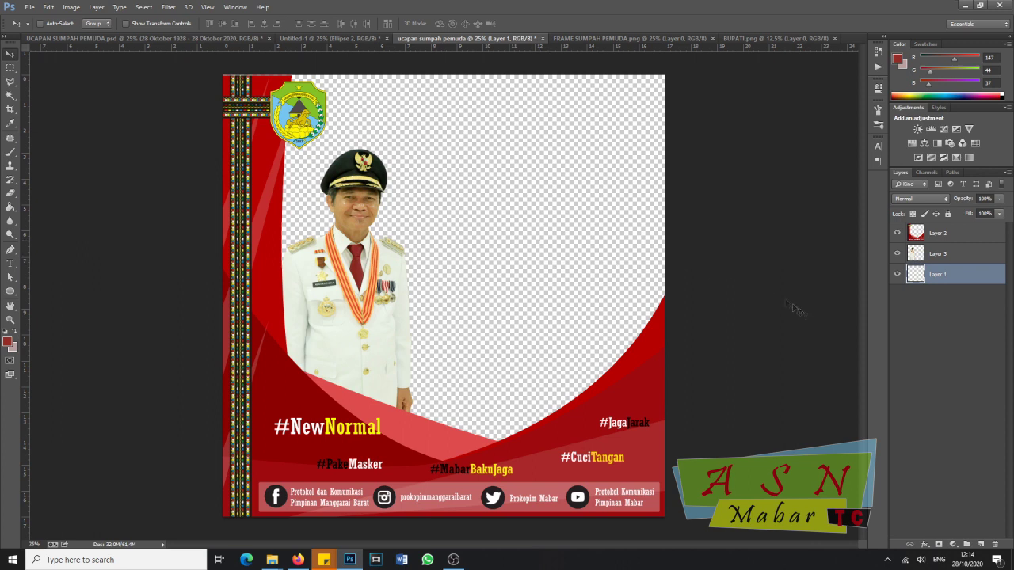
{"action": "left_click", "coordinate": [981, 545]}
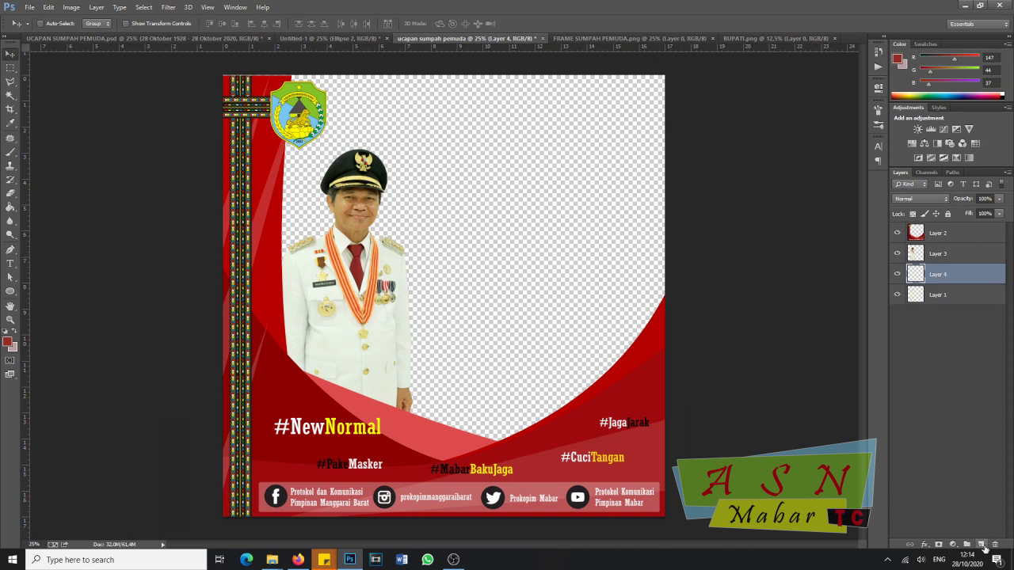
- Set the foreground and background colors to white (ffffff) and fill Layer 1 with white using the Paint Bucket
{"action": "left_click", "coordinate": [942, 298]}
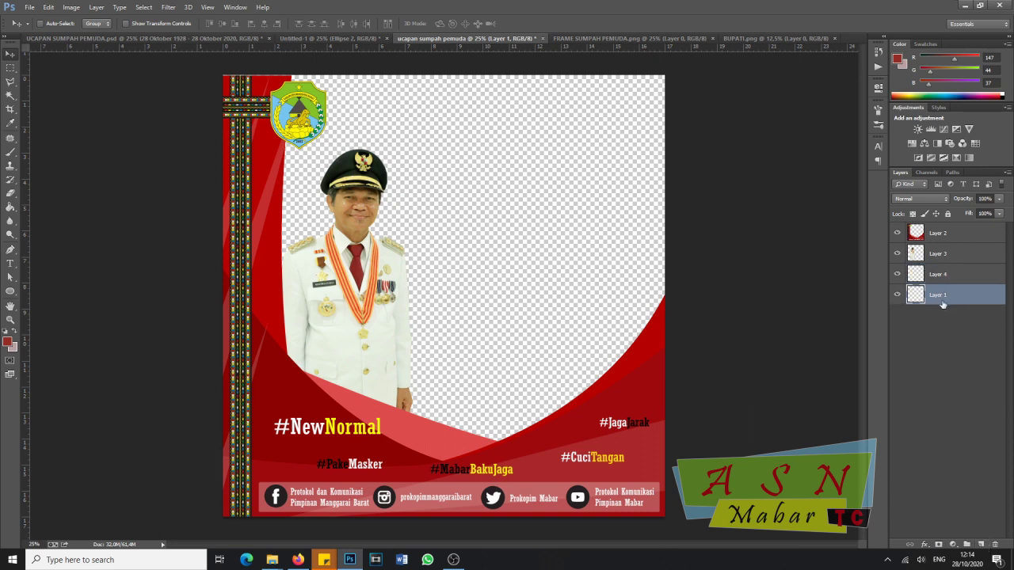
{"action": "left_click", "coordinate": [8, 343]}
{"action": "left_click", "coordinate": [191, 250]}
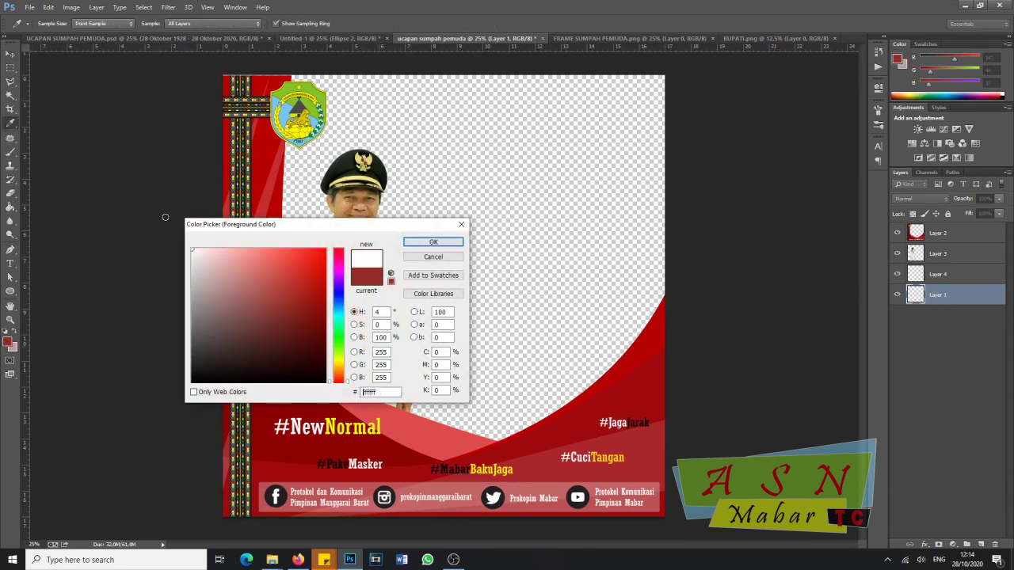
{"action": "left_click", "coordinate": [433, 242]}
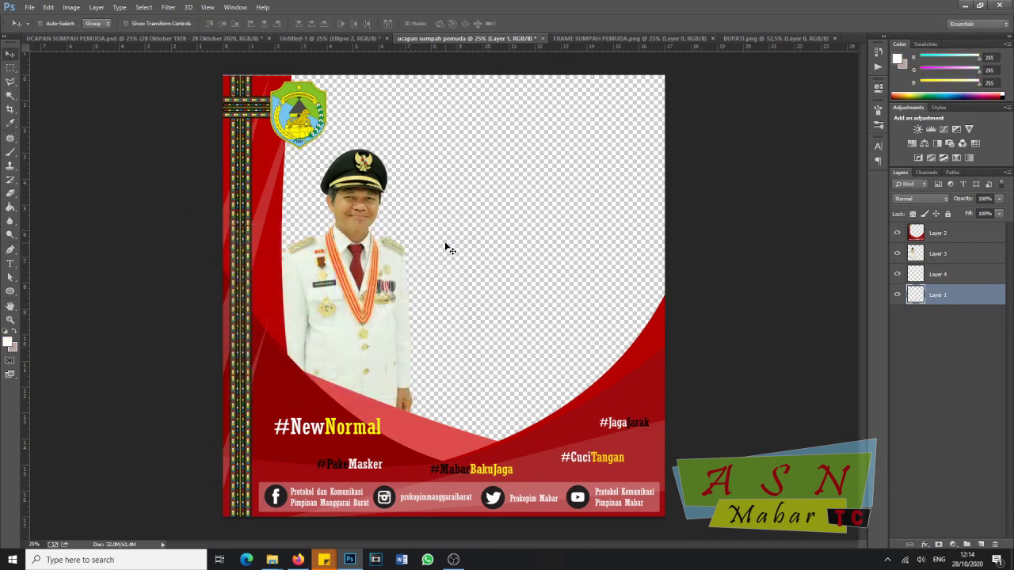
{"action": "left_click", "coordinate": [8, 343]}
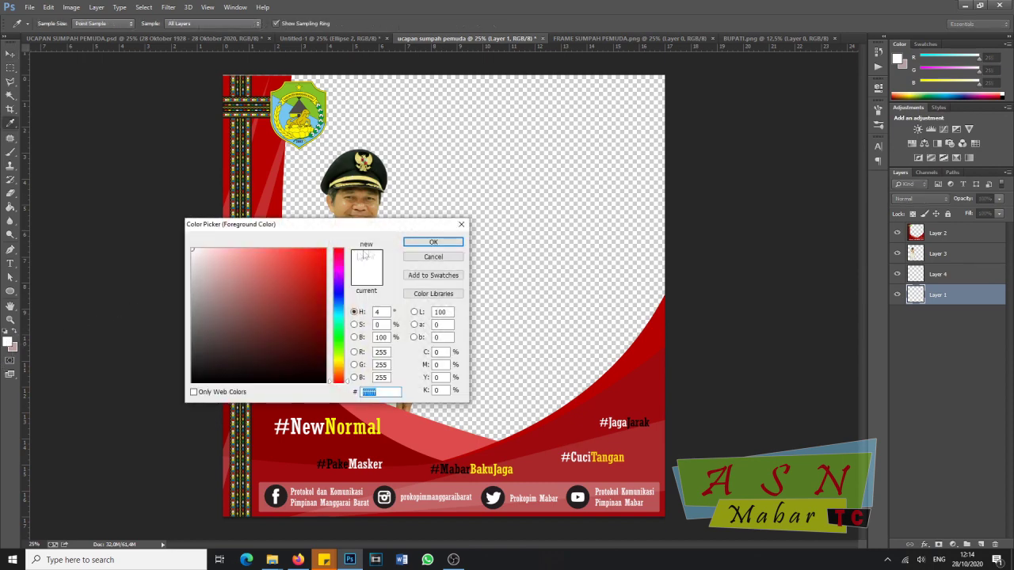
{"action": "left_click", "coordinate": [413, 248]}
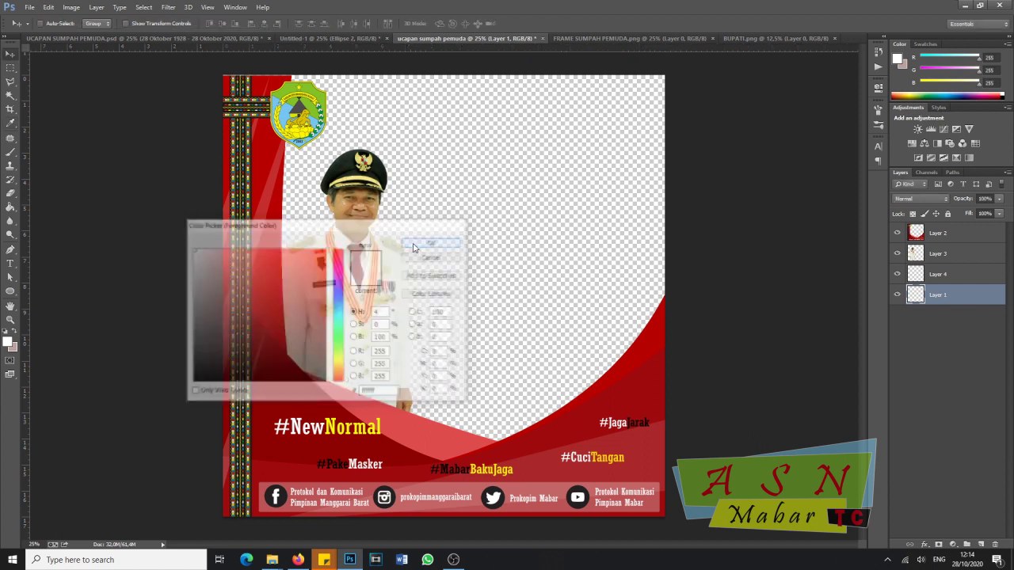
{"action": "left_click", "coordinate": [13, 353]}
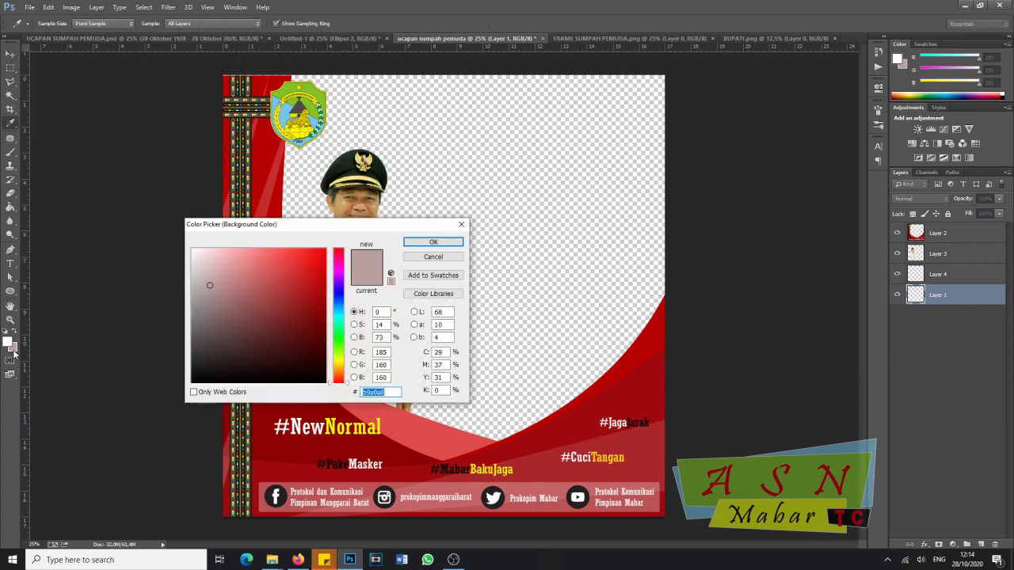
{"action": "left_click_drag", "start_coordinate": [197, 263], "coordinate": [171, 203]}
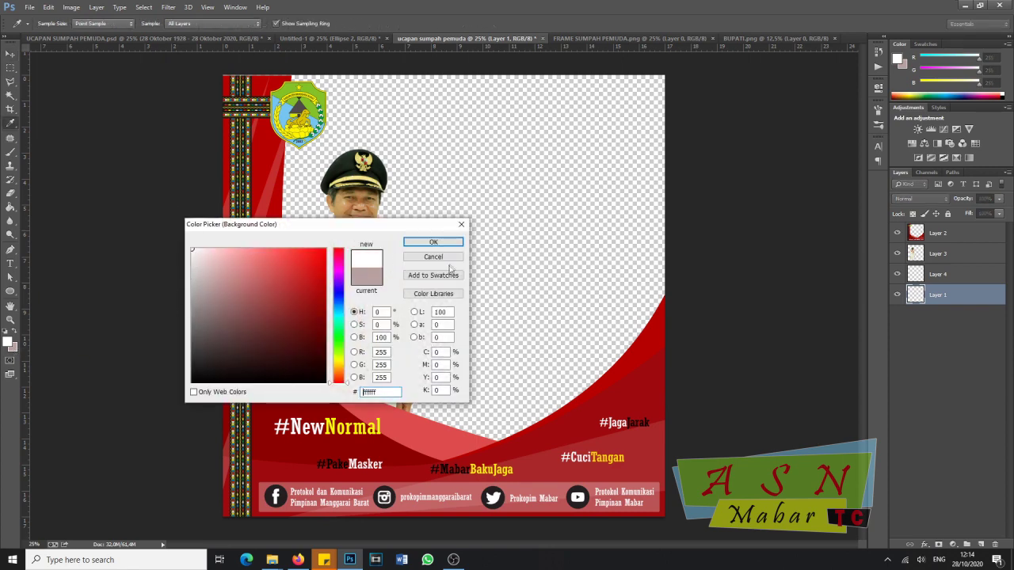
{"action": "left_click", "coordinate": [432, 242]}
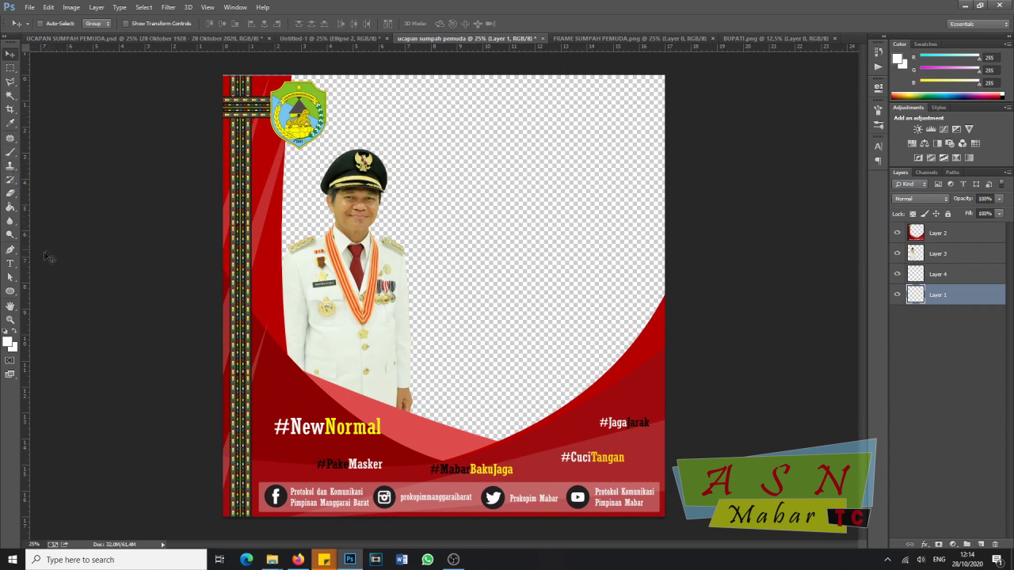
{"action": "left_click", "coordinate": [14, 209]}
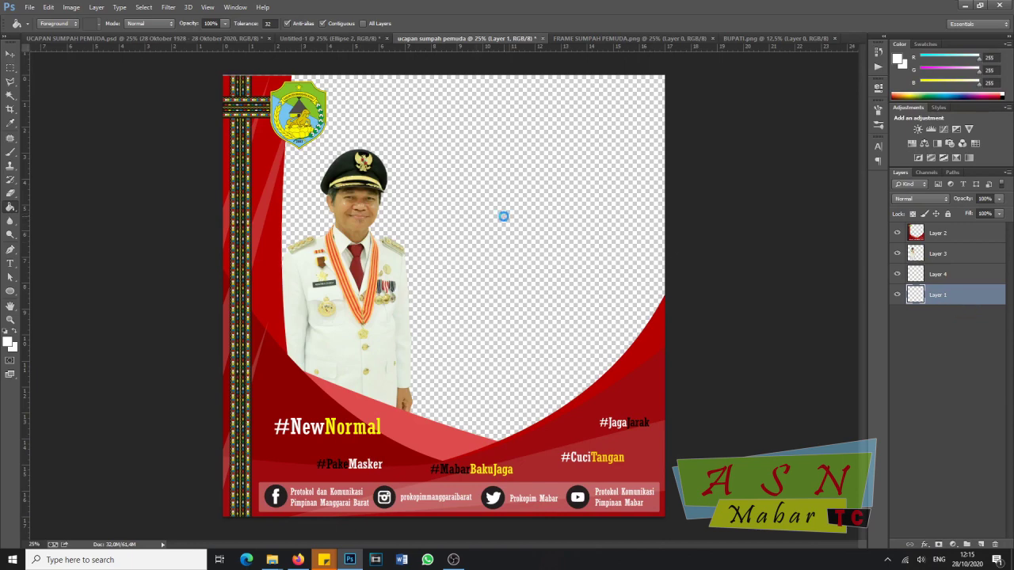
{"action": "left_click", "coordinate": [505, 220]}
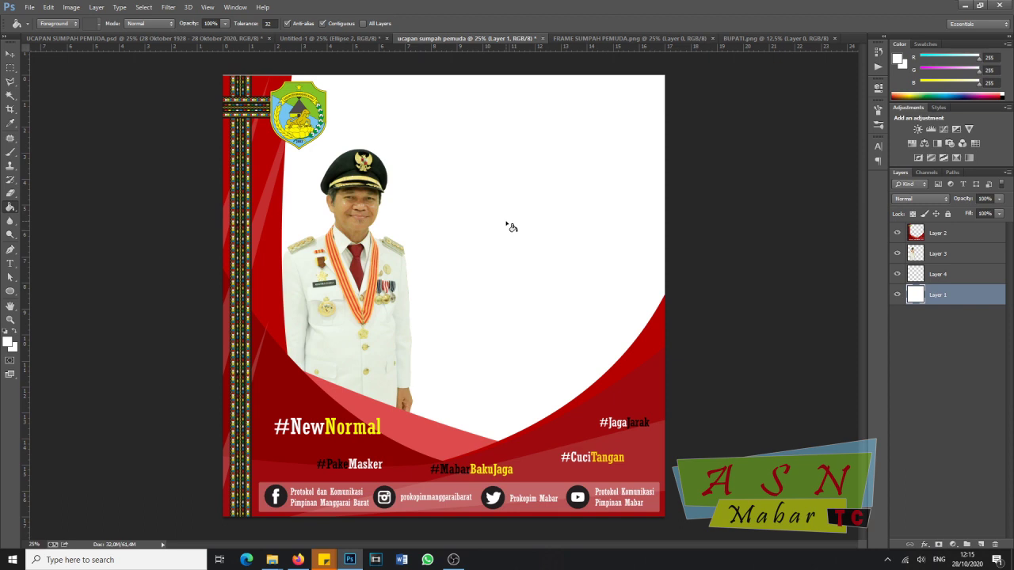
- Fill a new layer directly above Layer 1 with the frame's light red (de4b4b) and set its opacity to 30%
{"action": "left_click", "coordinate": [981, 545]}
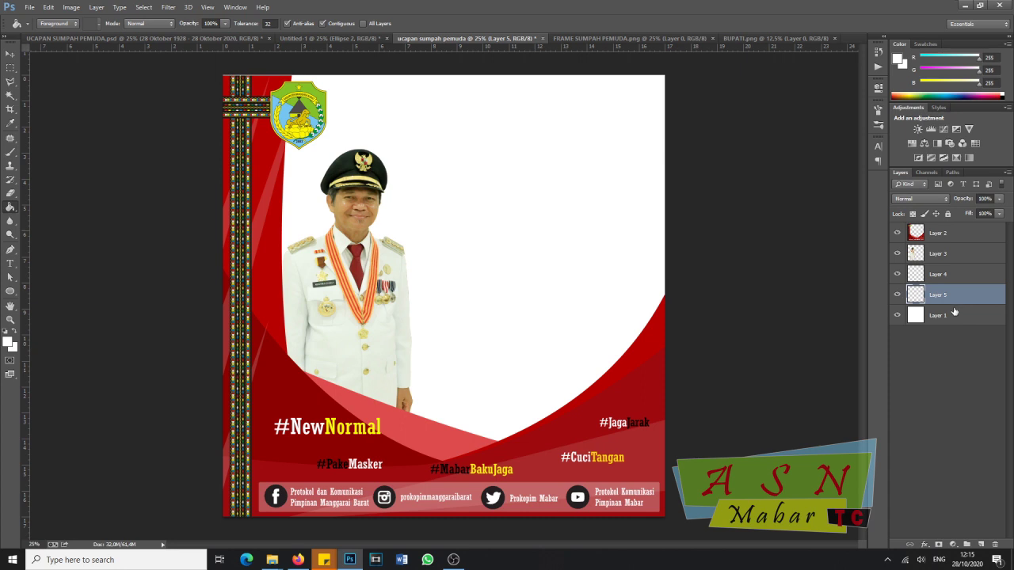
{"action": "left_click", "coordinate": [8, 343]}
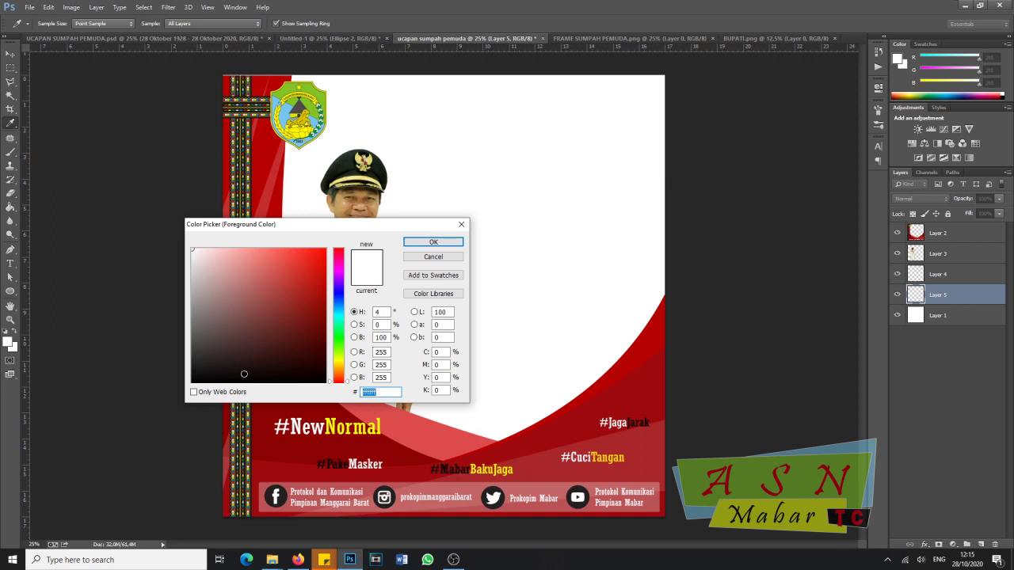
{"action": "left_click", "coordinate": [445, 437]}
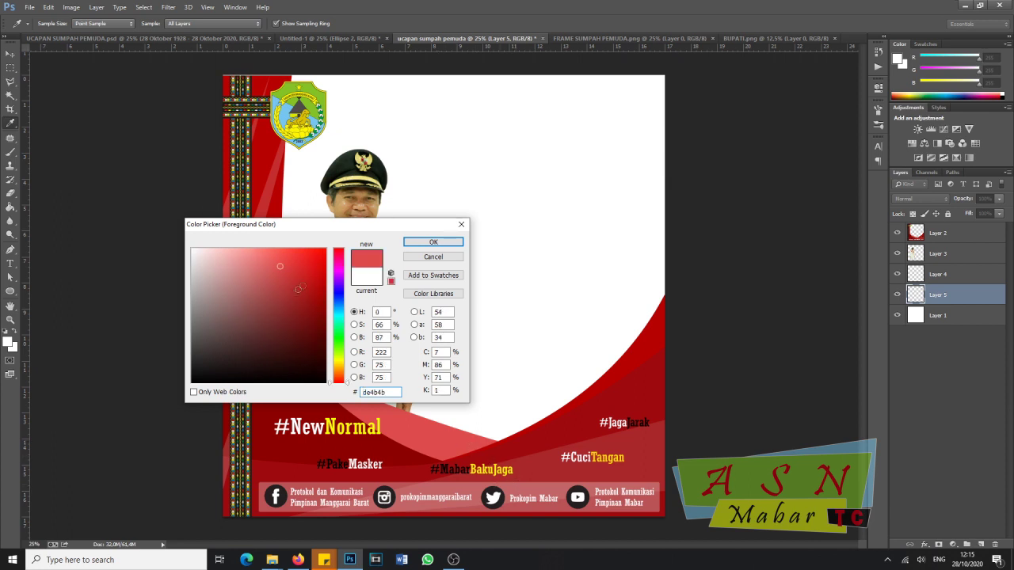
{"action": "left_click", "coordinate": [432, 242]}
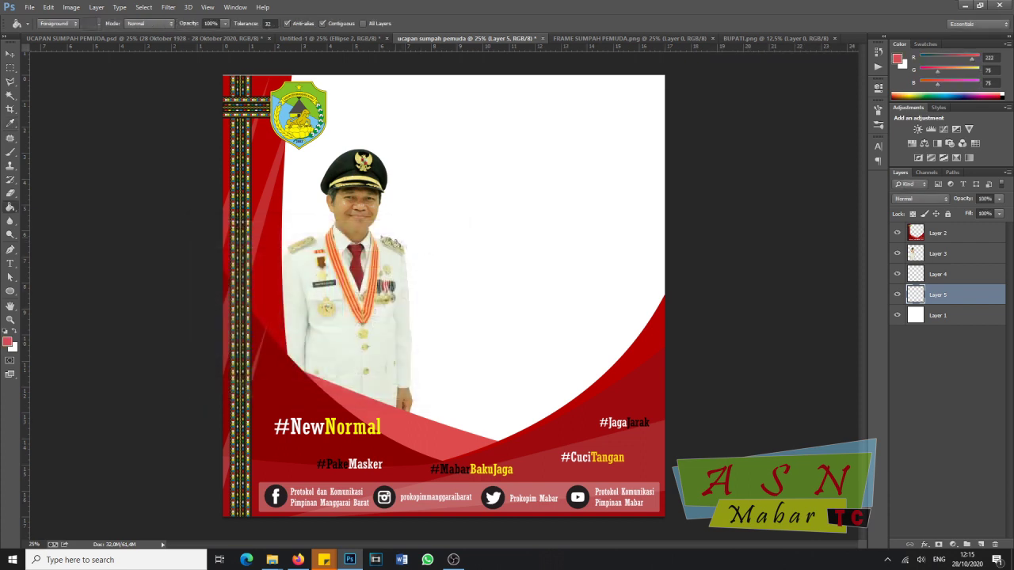
{"action": "left_click", "coordinate": [526, 226]}
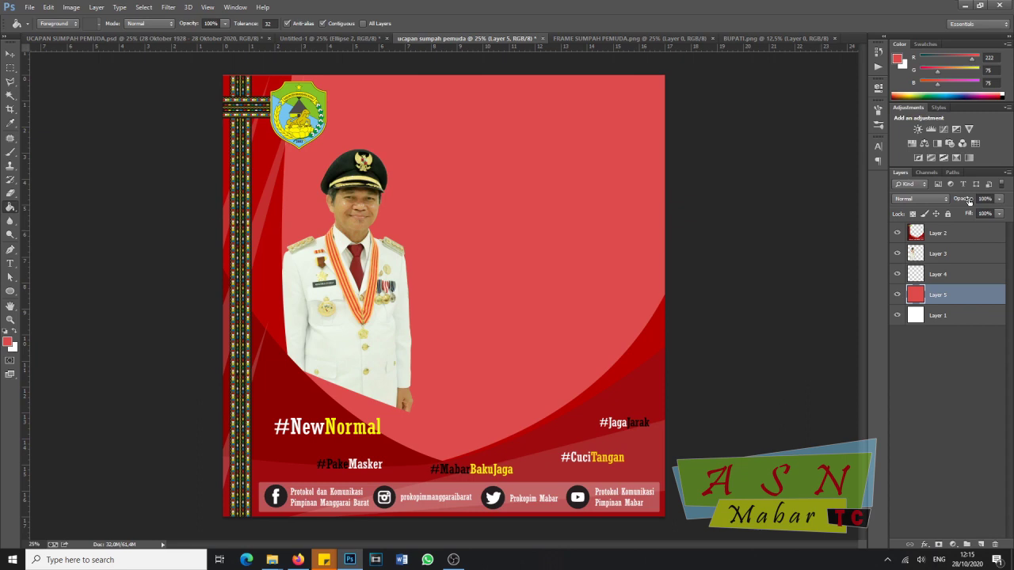
{"action": "left_click_drag", "start_coordinate": [971, 201], "coordinate": [936, 199]}
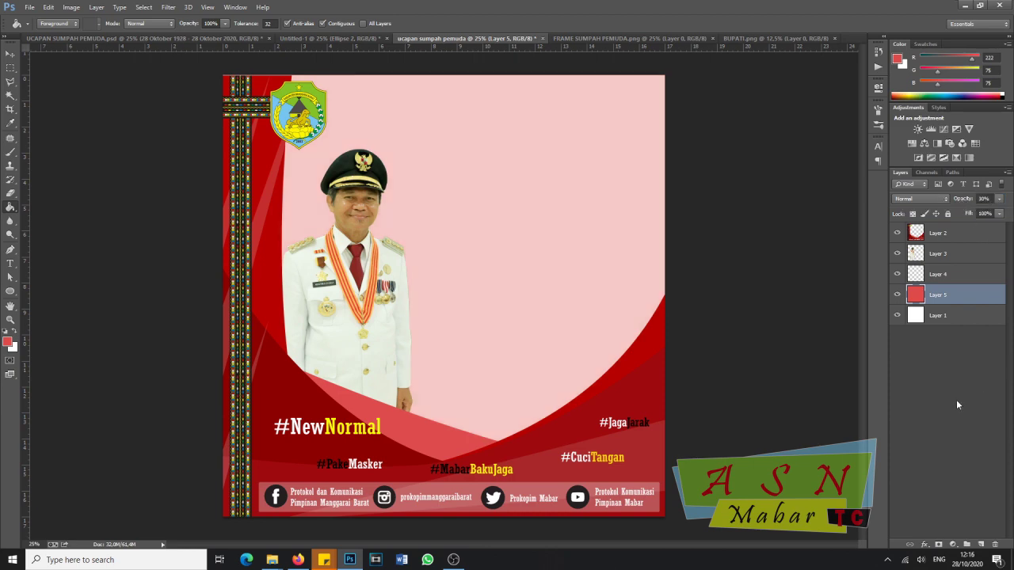
- Close the BUPATI.png and FRAME SUMPAH PEMUDA.png documents, returning to the poster document
{"action": "left_click", "coordinate": [816, 38]}
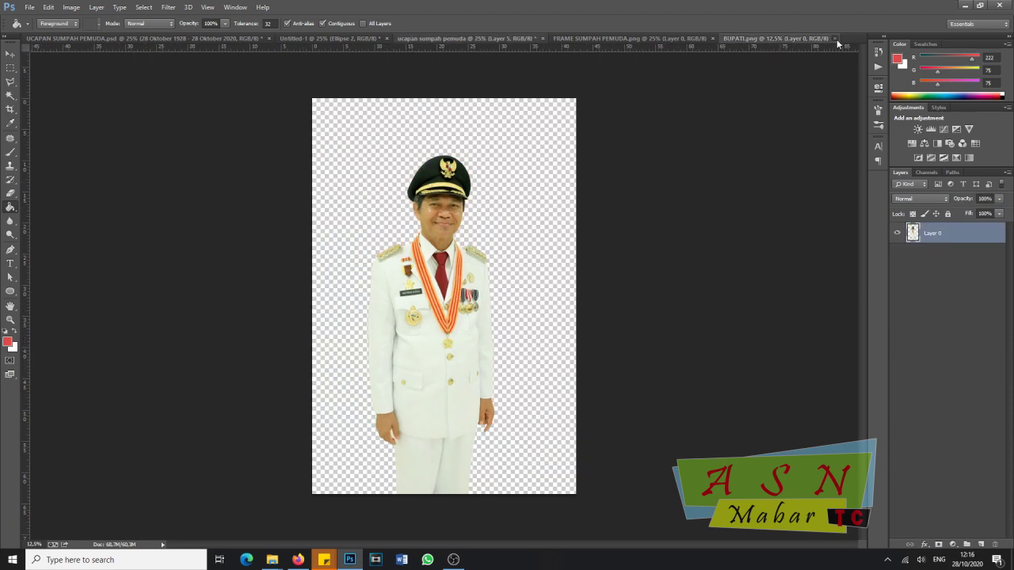
{"action": "left_click", "coordinate": [835, 39]}
{"action": "left_click", "coordinate": [705, 40]}
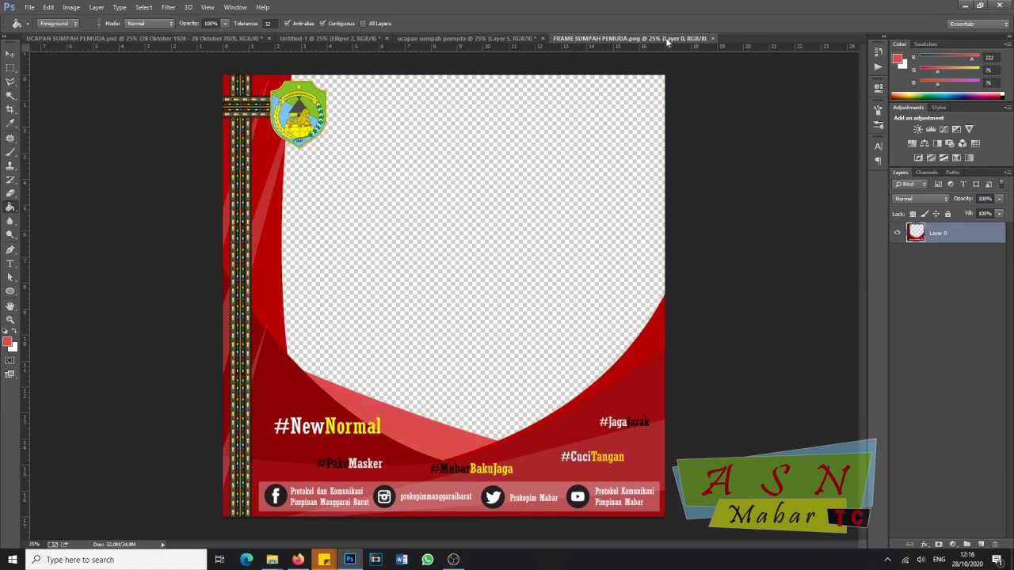
{"action": "left_click", "coordinate": [712, 38]}
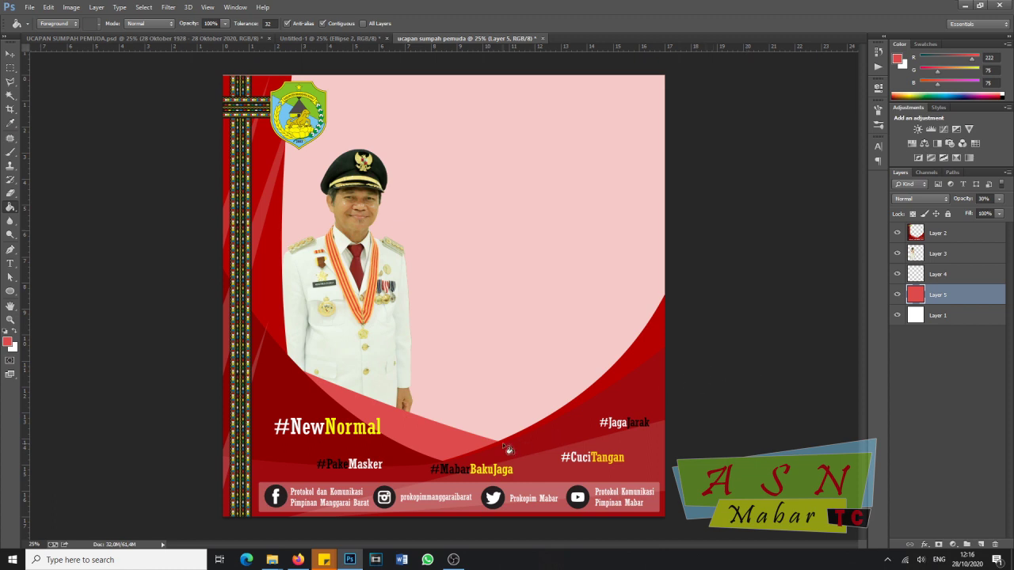
- Rename the red-filled Layer 5 as "bg"
{"action": "left_click", "coordinate": [944, 279]}
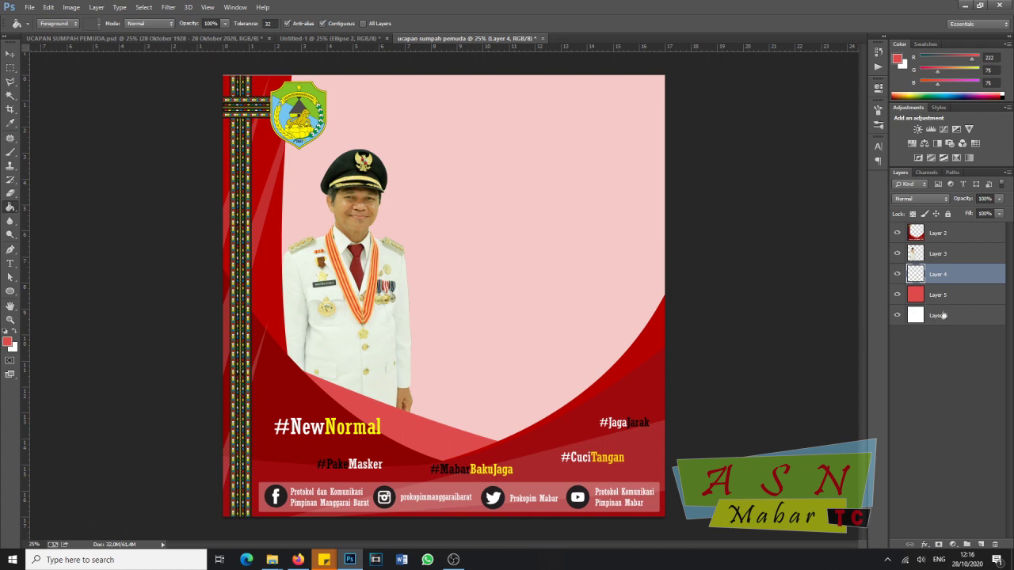
{"action": "left_click", "coordinate": [940, 297]}
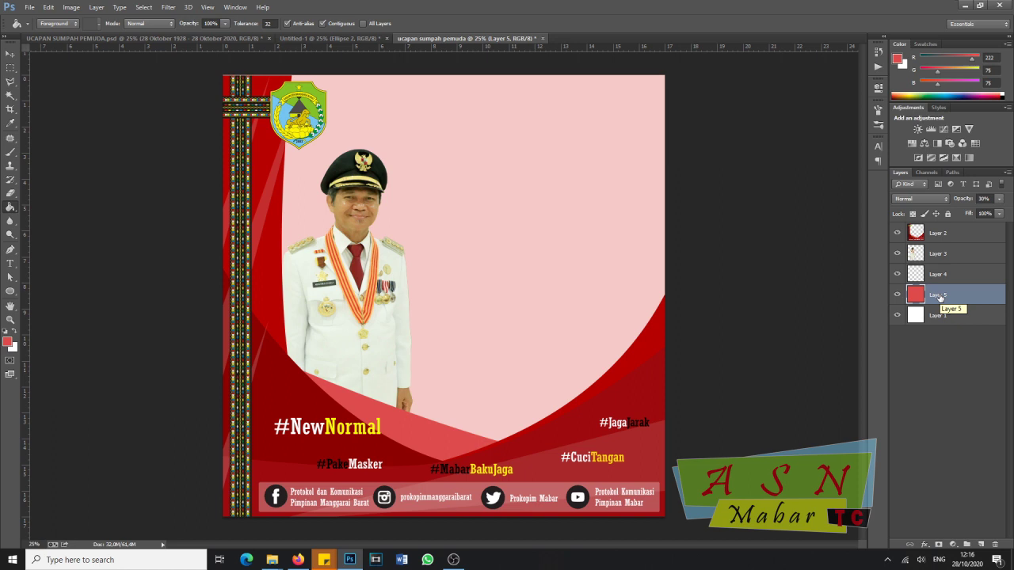
{"action": "key", "text": "l"}
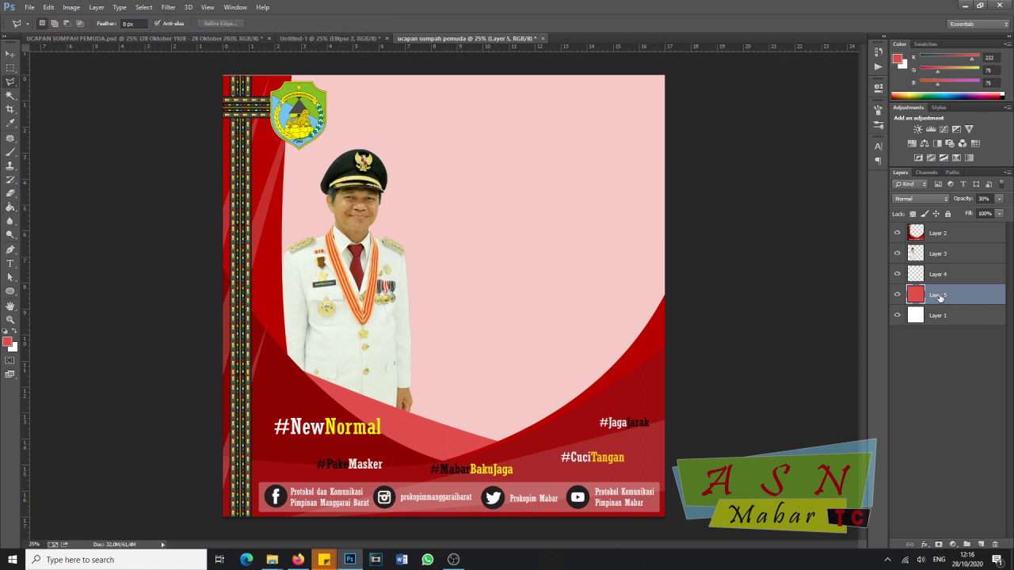
{"action": "right_click", "coordinate": [940, 297]}
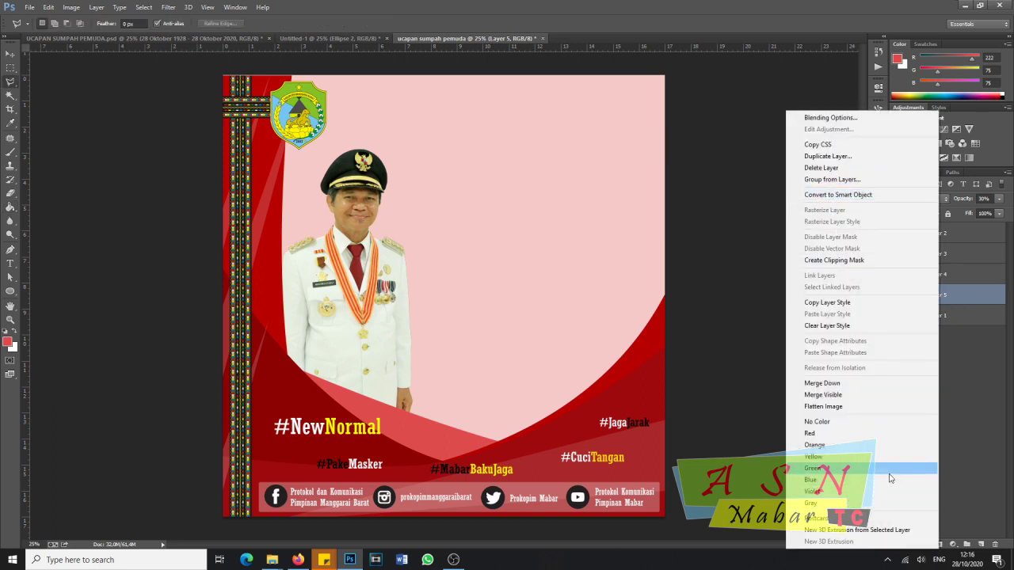
{"action": "left_click", "coordinate": [971, 298]}
{"action": "double_click", "coordinate": [940, 299]}
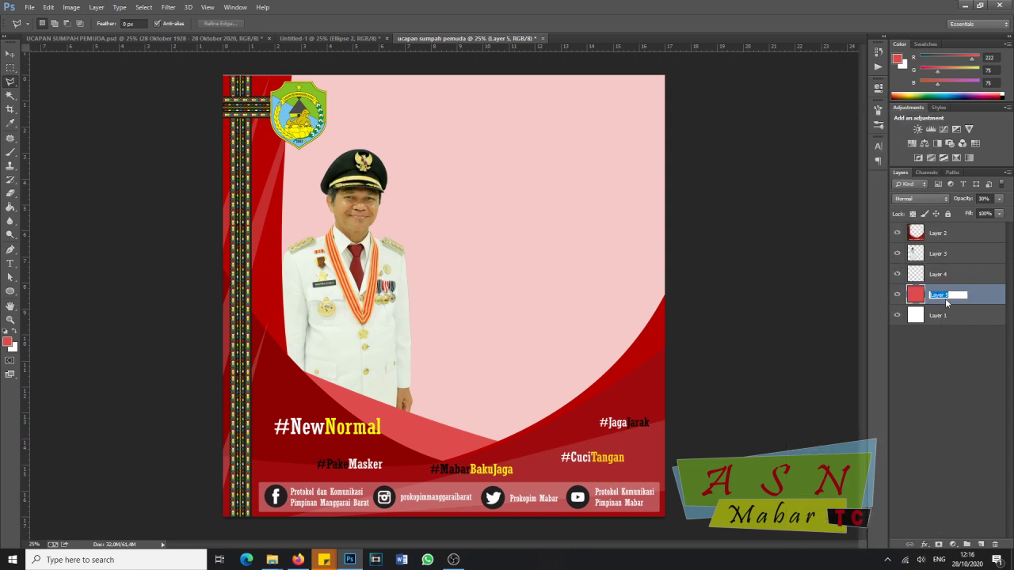
{"action": "type", "text": "bg"}
{"action": "key", "text": "Return"}
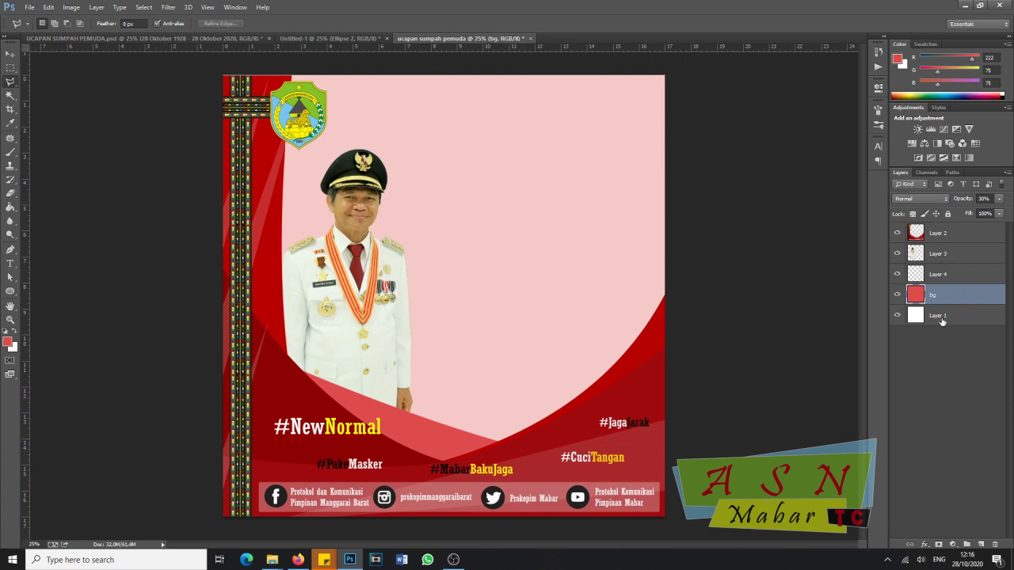
- Rename the white-filled Layer 1 at the base of the layer stack as "bg putih"
{"action": "left_click", "coordinate": [942, 319]}
{"action": "right_click", "coordinate": [942, 319]}
{"action": "left_click", "coordinate": [957, 313]}
{"action": "double_click", "coordinate": [945, 315]}
{"action": "type", "text": "bg putih"}
{"action": "key", "text": "Return"}
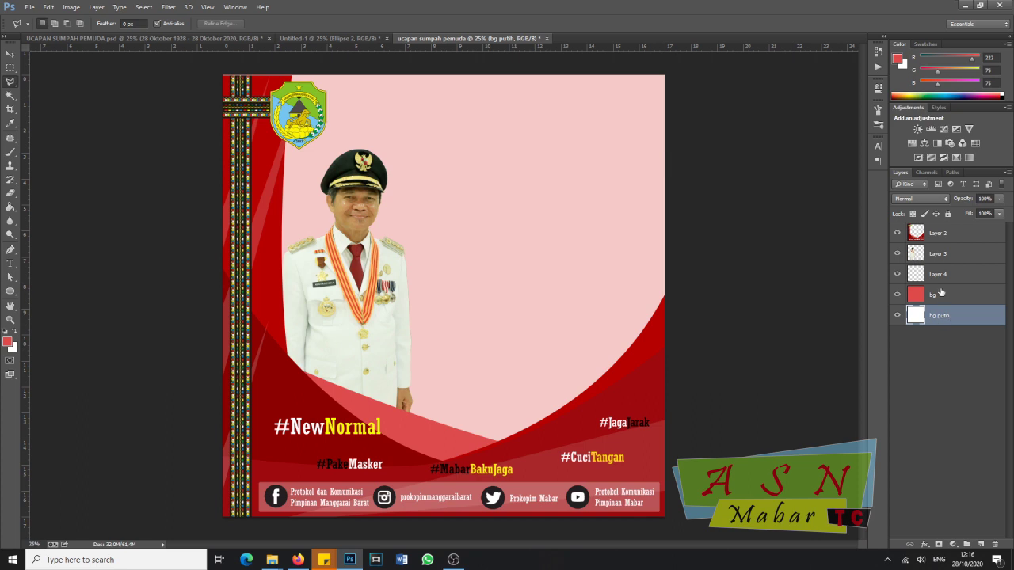
- Rename Layer 2, which holds the red frame artwork, as "frame"
{"action": "left_click", "coordinate": [941, 235]}
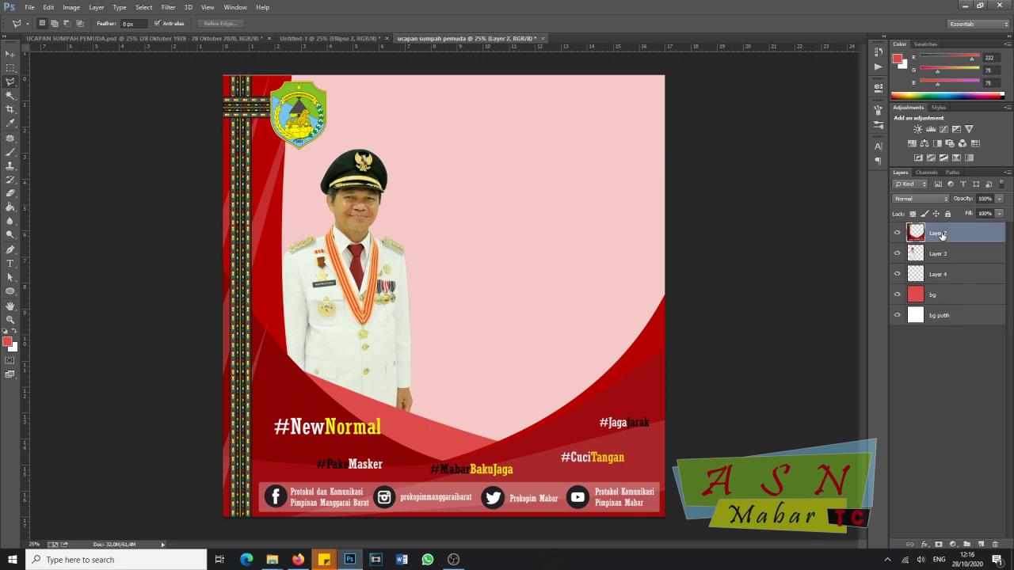
{"action": "double_click", "coordinate": [942, 234]}
{"action": "type", "text": "Frame"}
{"action": "key", "text": "Return"}
- Rename Layer 3, which holds the official's portrait, as "foto bupati"
{"action": "left_click", "coordinate": [937, 255]}
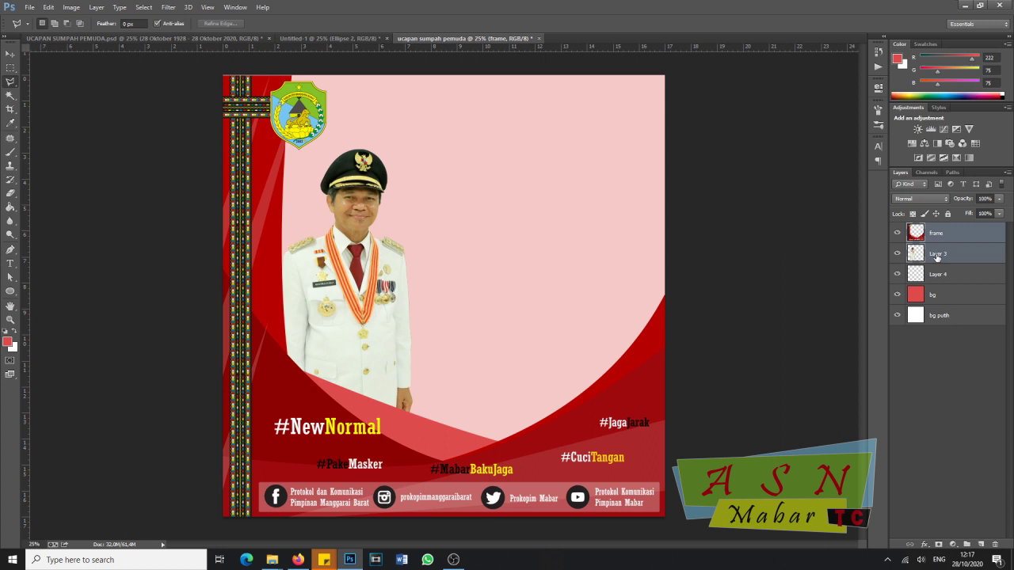
{"action": "double_click", "coordinate": [938, 255]}
{"action": "type", "text": "foto bupati"}
{"action": "key", "text": "Return"}
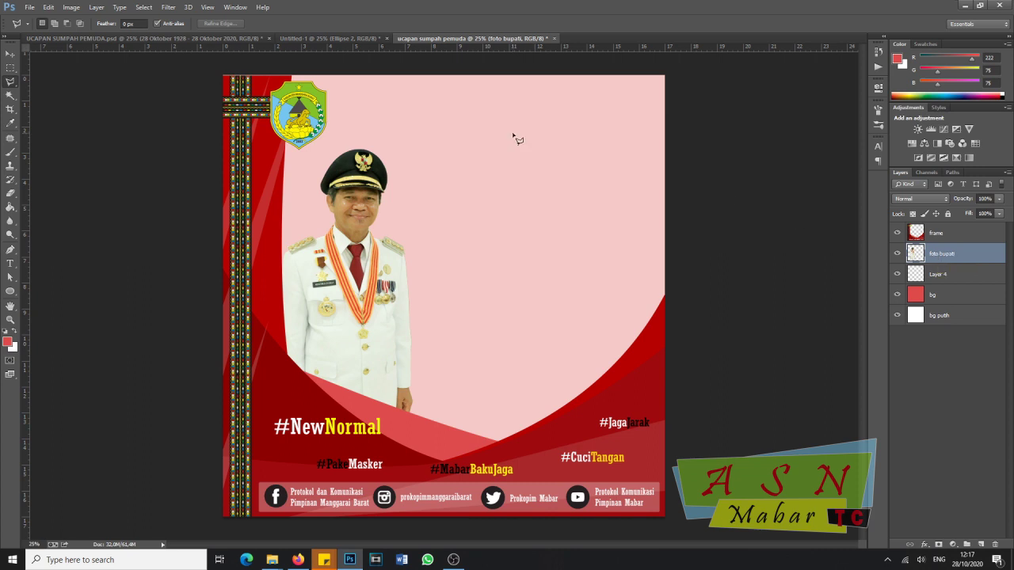
{"action": "left_click", "coordinate": [10, 53]}
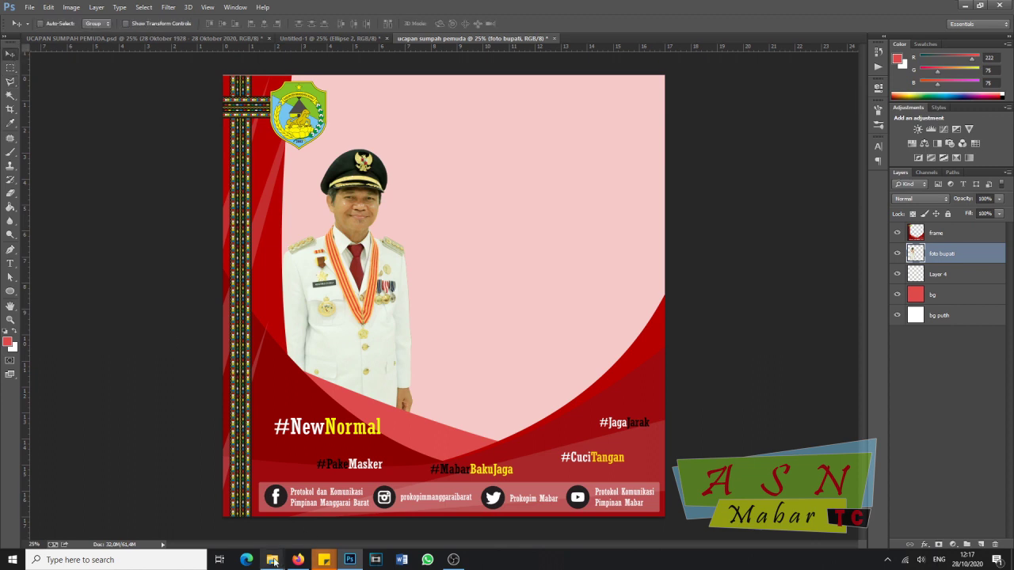
{"action": "mouse_move", "coordinate": [271, 559]}
{"action": "left_click", "coordinate": [165, 513]}
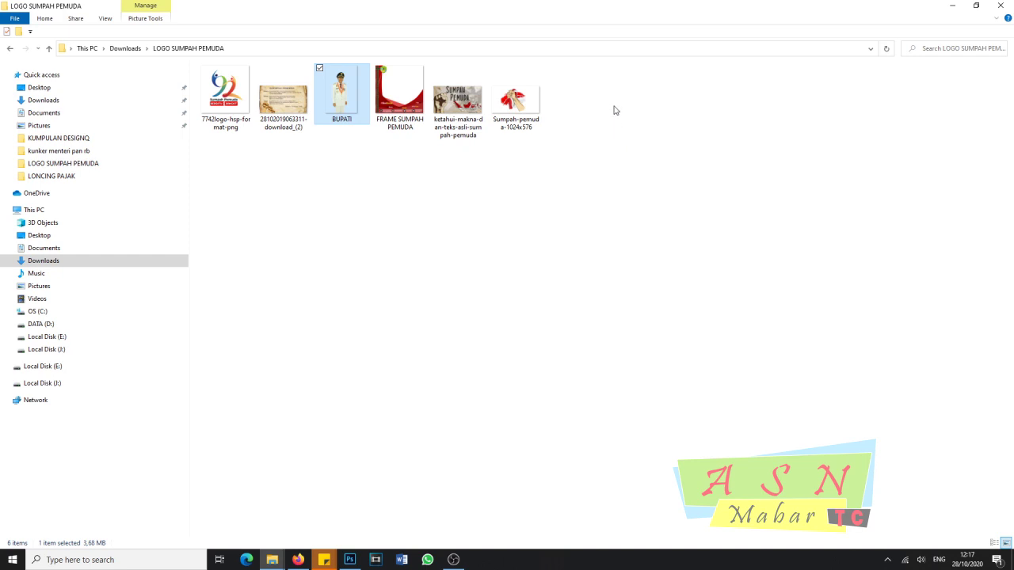
{"action": "left_click", "coordinate": [233, 204]}
{"action": "left_click", "coordinate": [225, 117]}
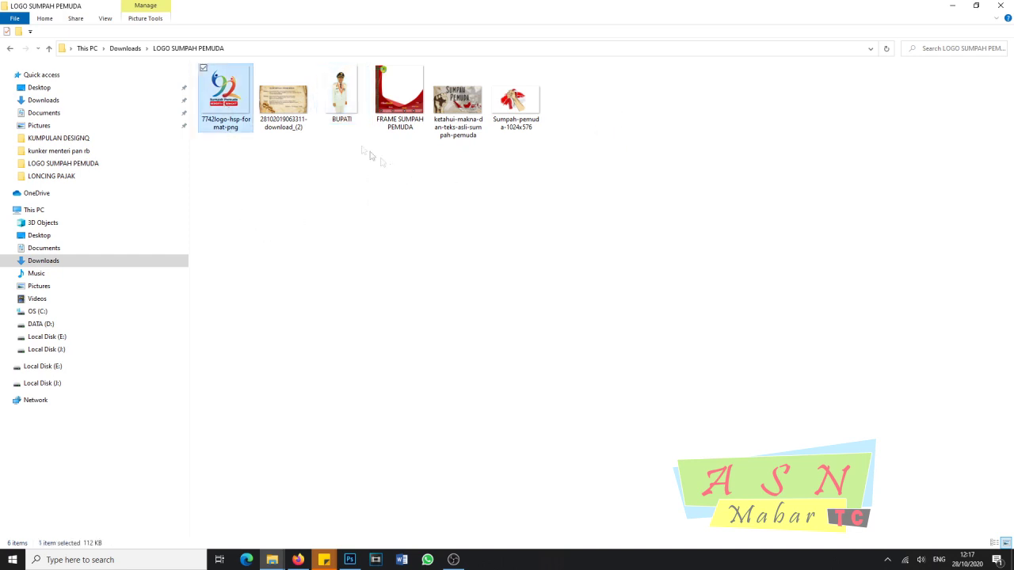
{"action": "left_click", "coordinate": [290, 112], "text": "ctrl"}
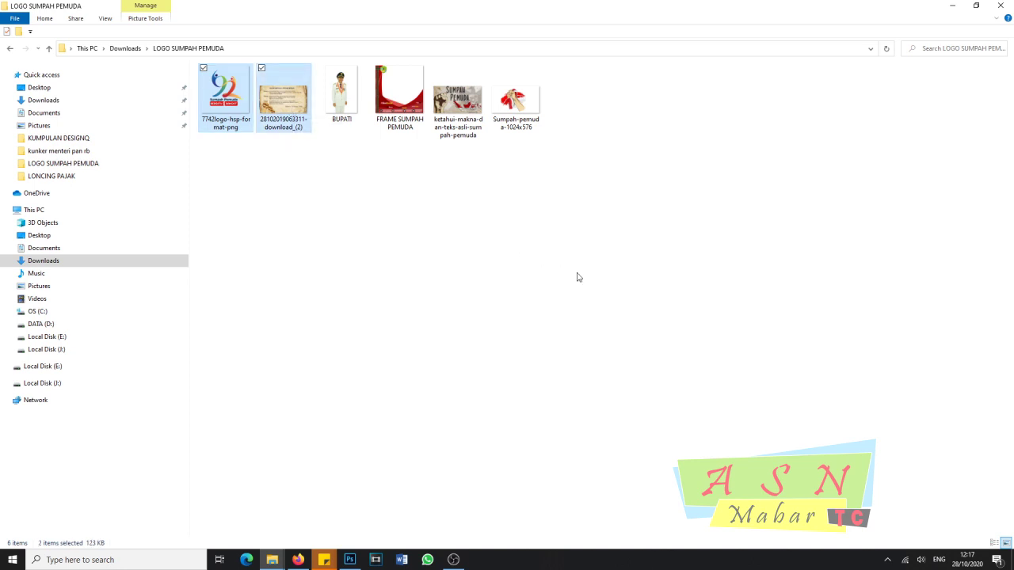
{"action": "left_click", "coordinate": [531, 113], "text": "ctrl"}
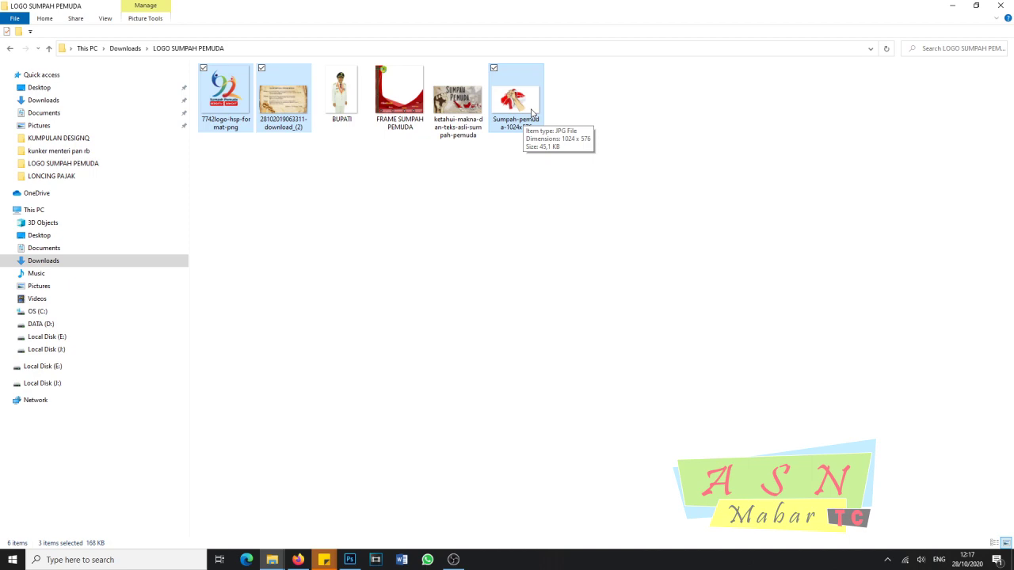
{"action": "left_click_drag", "start_coordinate": [533, 111], "coordinate": [676, 39]}
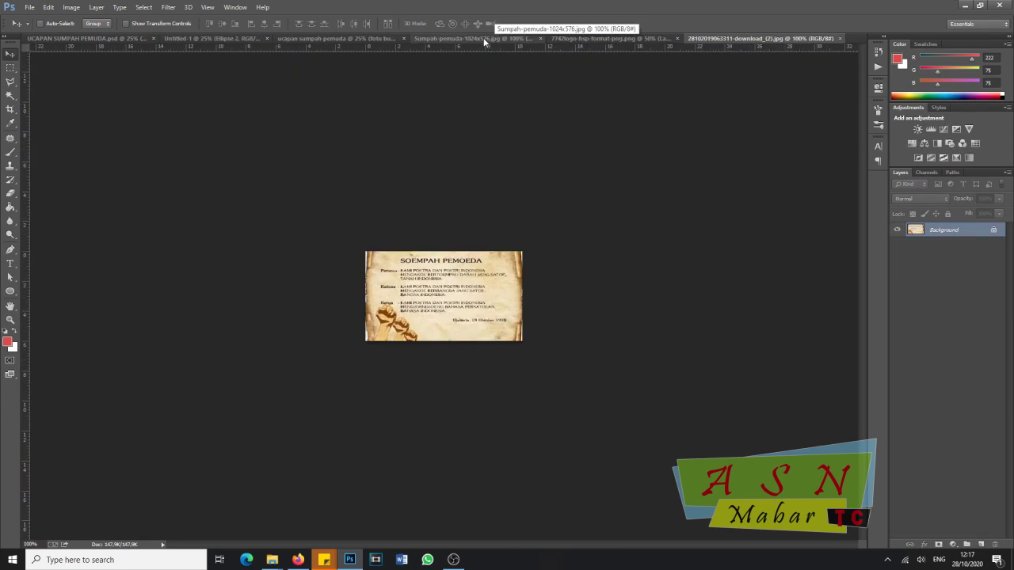
{"action": "left_click", "coordinate": [483, 38]}
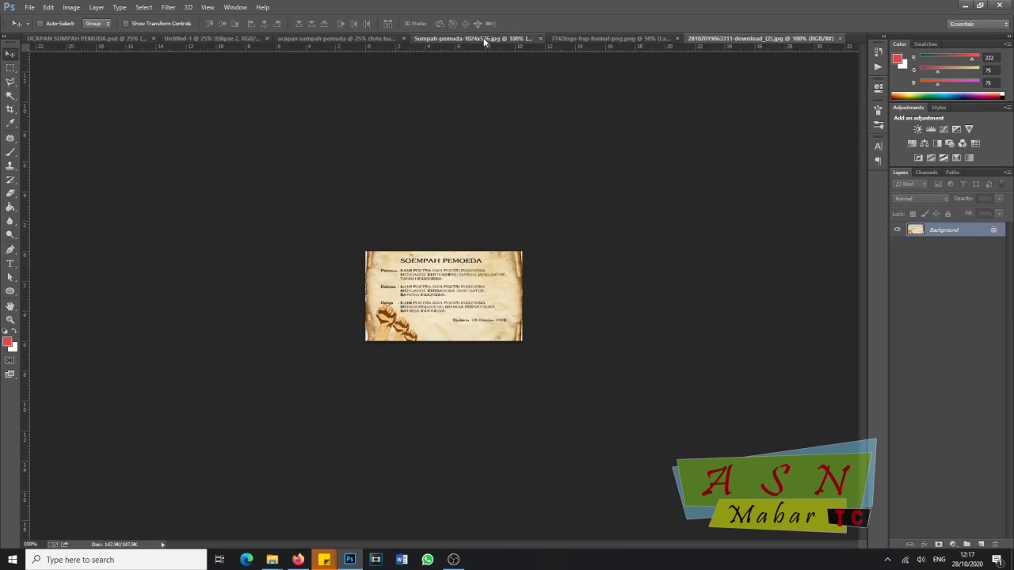
{"action": "left_click", "coordinate": [291, 40]}
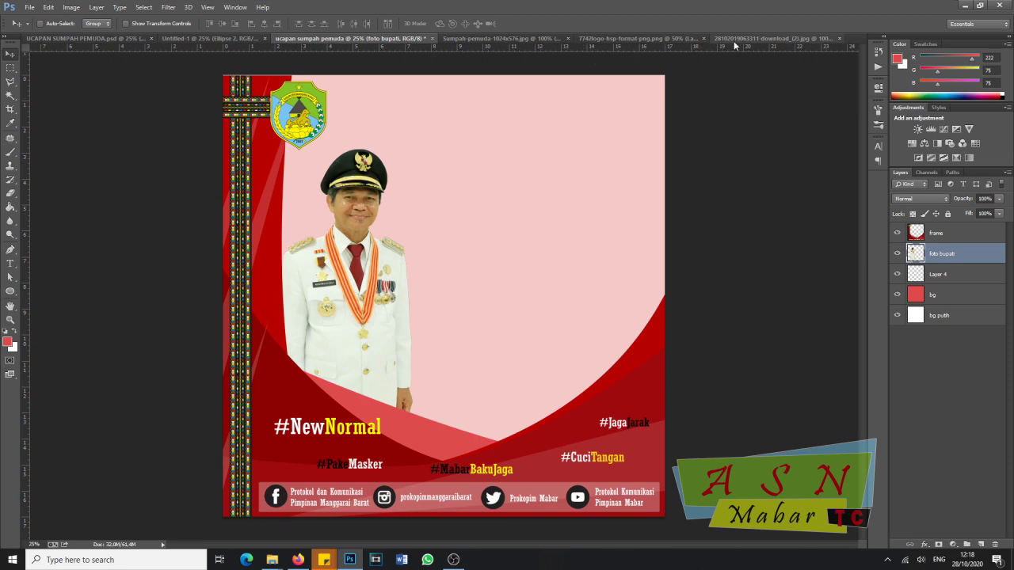
{"action": "left_click", "coordinate": [648, 39]}
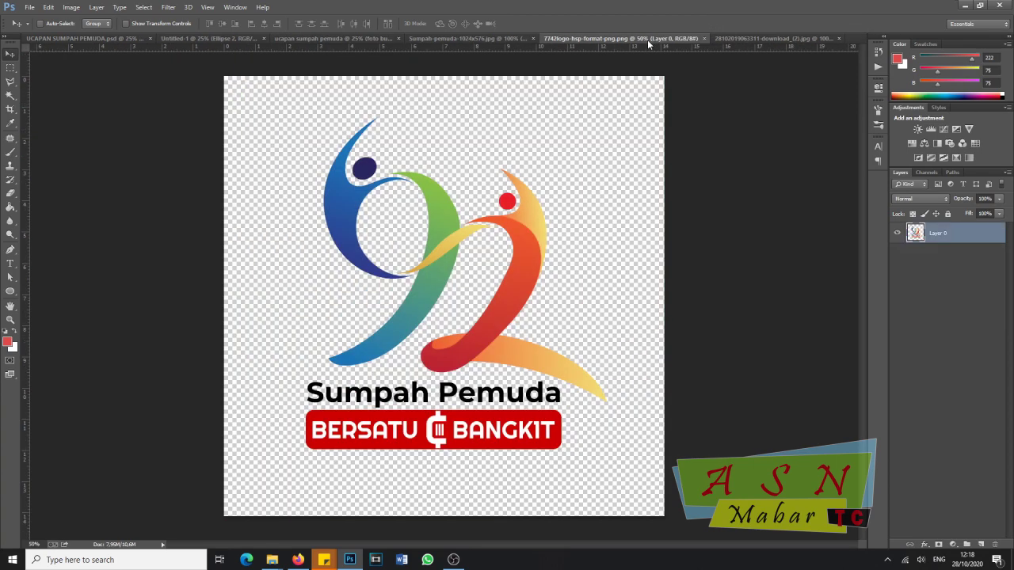
{"action": "left_click", "coordinate": [737, 39]}
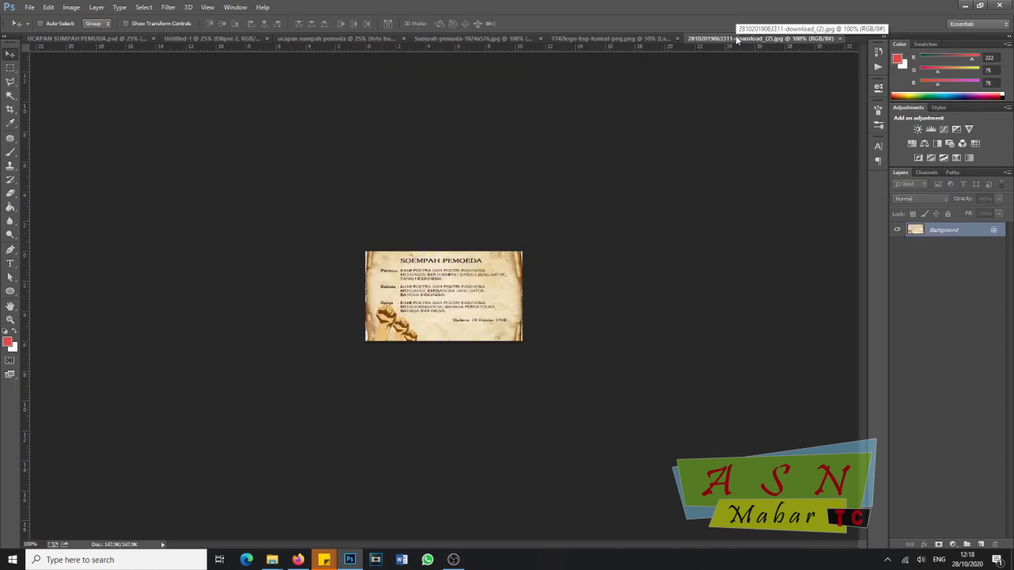
{"action": "left_click_drag", "start_coordinate": [456, 289], "coordinate": [445, 219]}
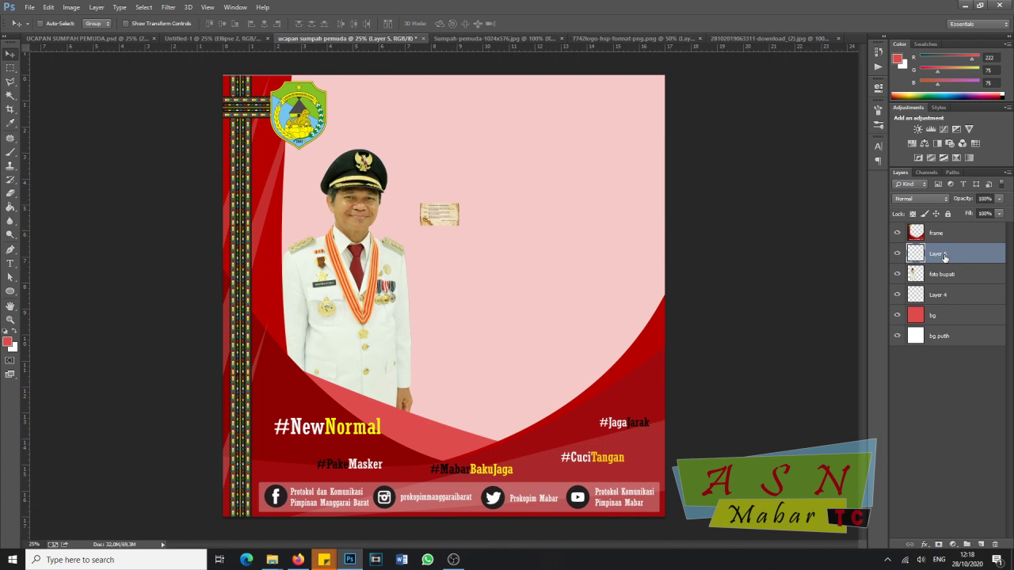
- Move the parchment layer beneath the portrait, directly above the bg layer, and delete the empty Layer 4
{"action": "left_click_drag", "start_coordinate": [945, 257], "coordinate": [950, 296]}
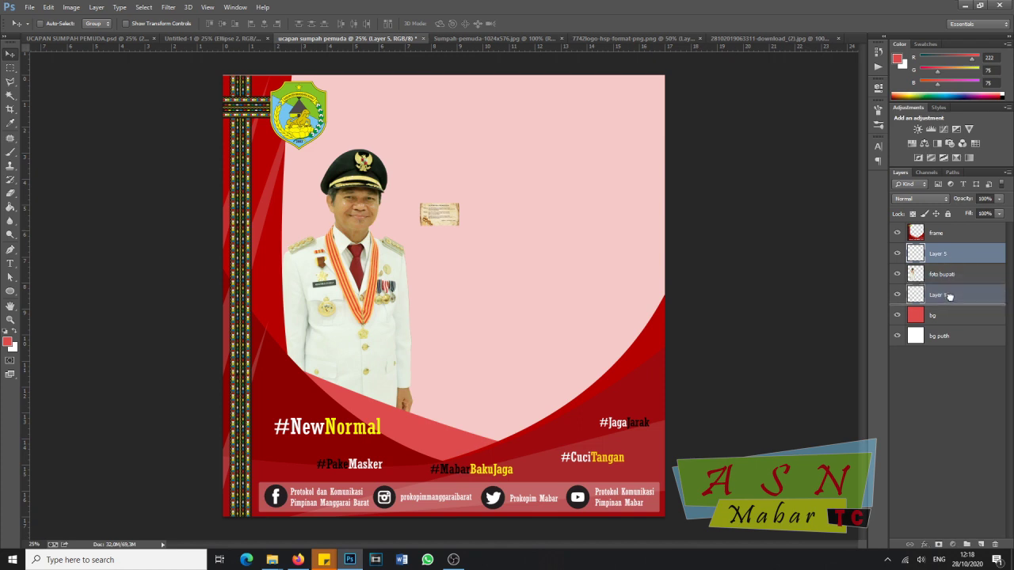
{"action": "left_click_drag", "start_coordinate": [950, 296], "coordinate": [950, 298]}
{"action": "left_click", "coordinate": [937, 275]}
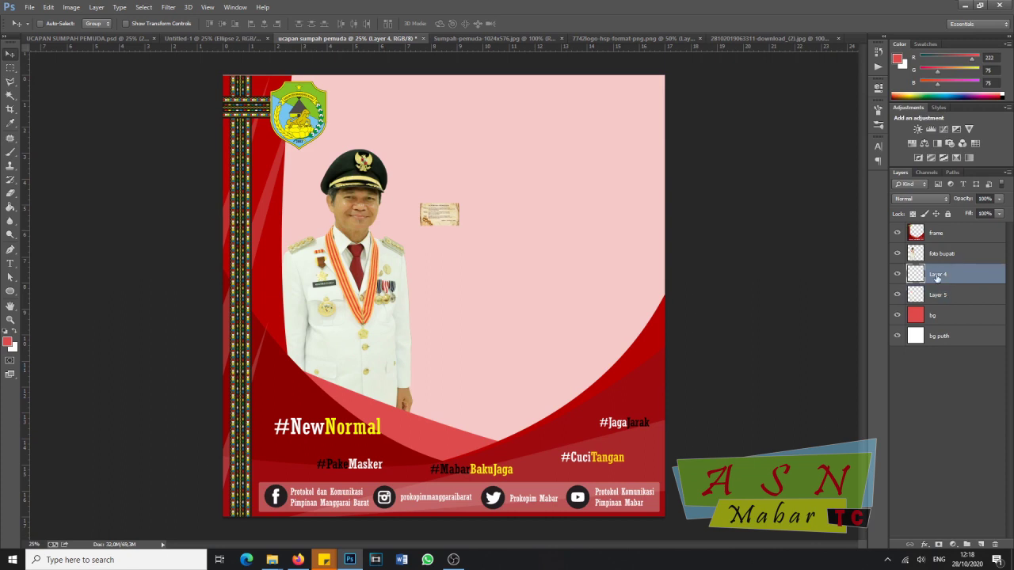
{"action": "left_click_drag", "start_coordinate": [941, 275], "coordinate": [996, 547]}
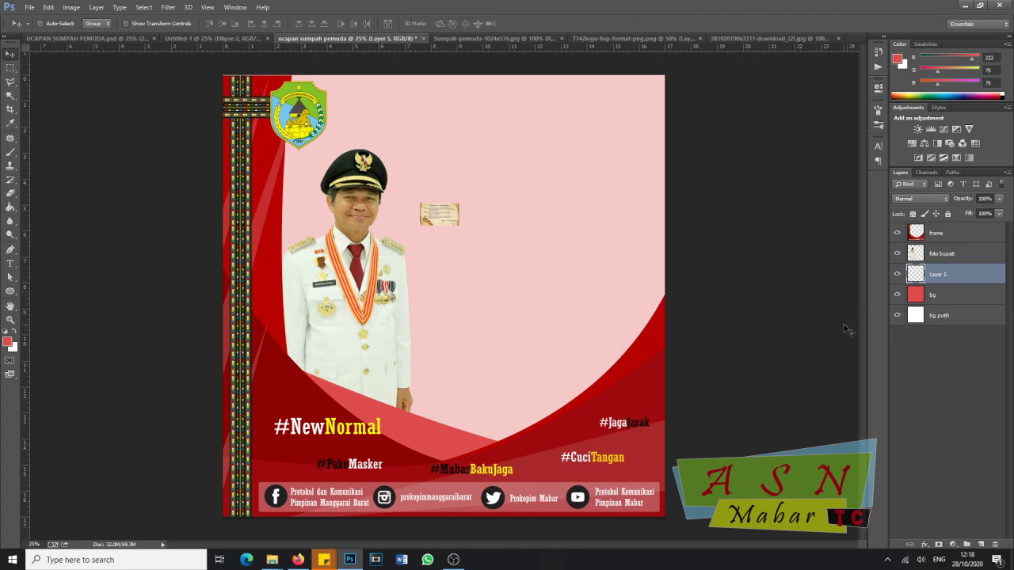
- Enlarge the Soempah Pemoeda parchment layer and position it behind the portrait so it covers most of the pink area
{"action": "key", "text": "ctrl+t"}
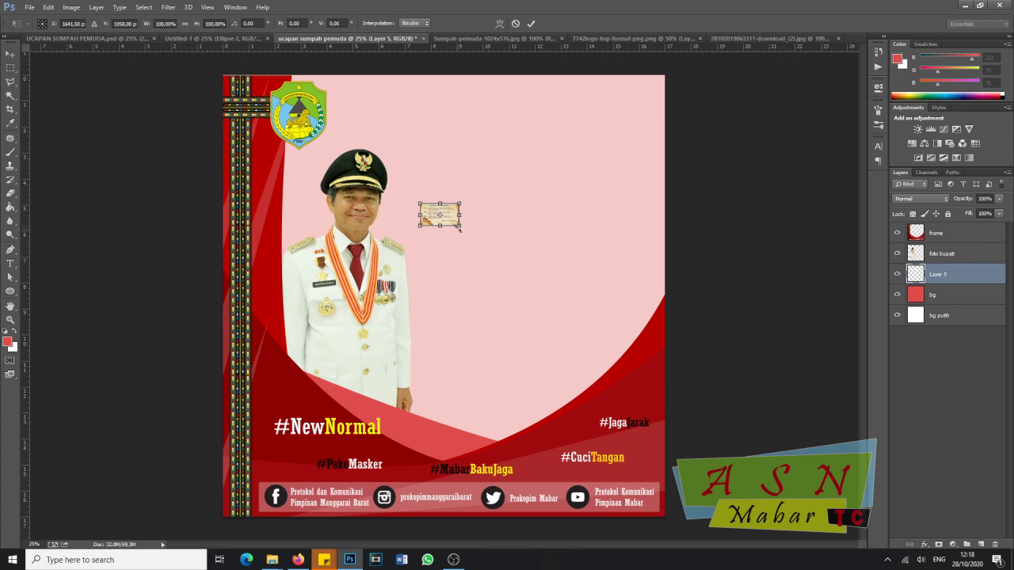
{"action": "left_click_drag", "start_coordinate": [460, 227], "coordinate": [629, 387]}
{"action": "left_click_drag", "start_coordinate": [508, 283], "coordinate": [444, 173]}
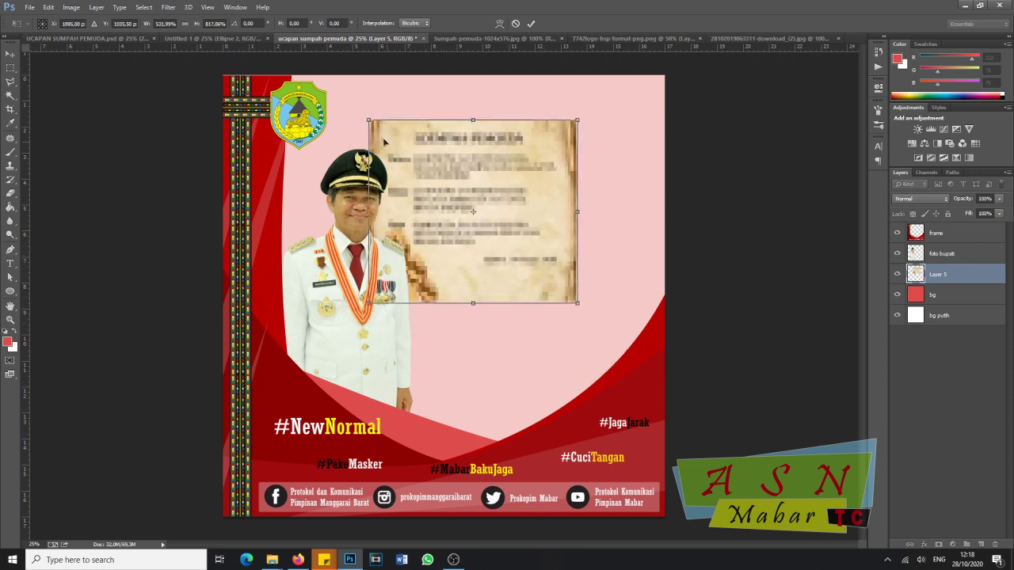
{"action": "left_click_drag", "start_coordinate": [579, 306], "coordinate": [686, 418]}
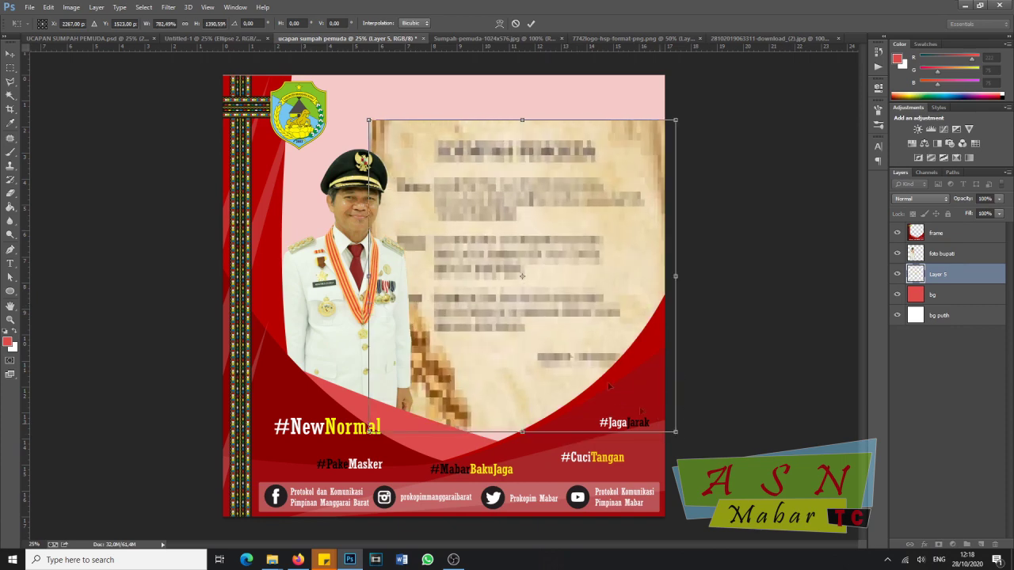
{"action": "key", "text": "Return"}
{"action": "left_click_drag", "start_coordinate": [529, 271], "coordinate": [467, 263]}
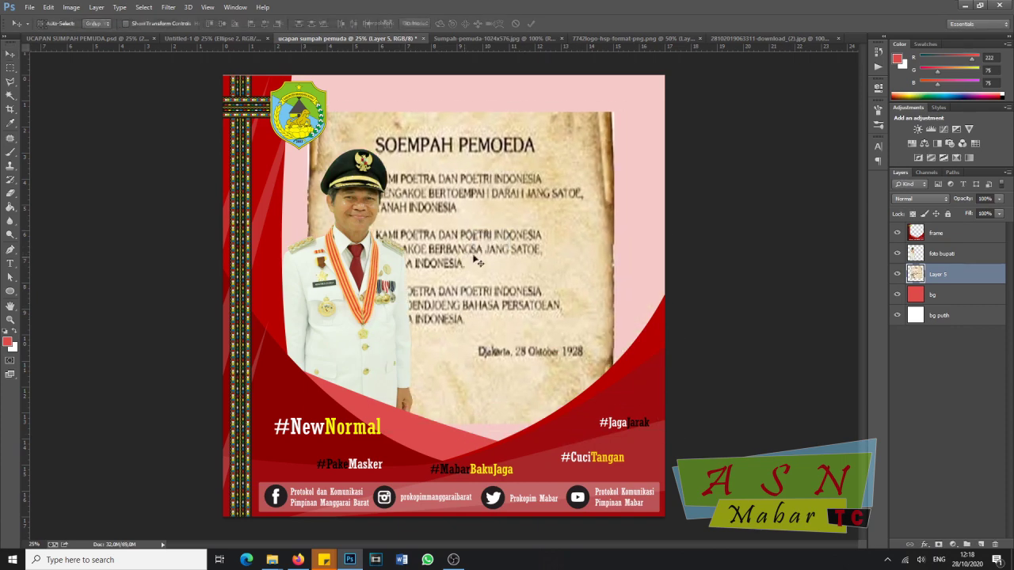
{"action": "key", "text": "ctrl+t"}
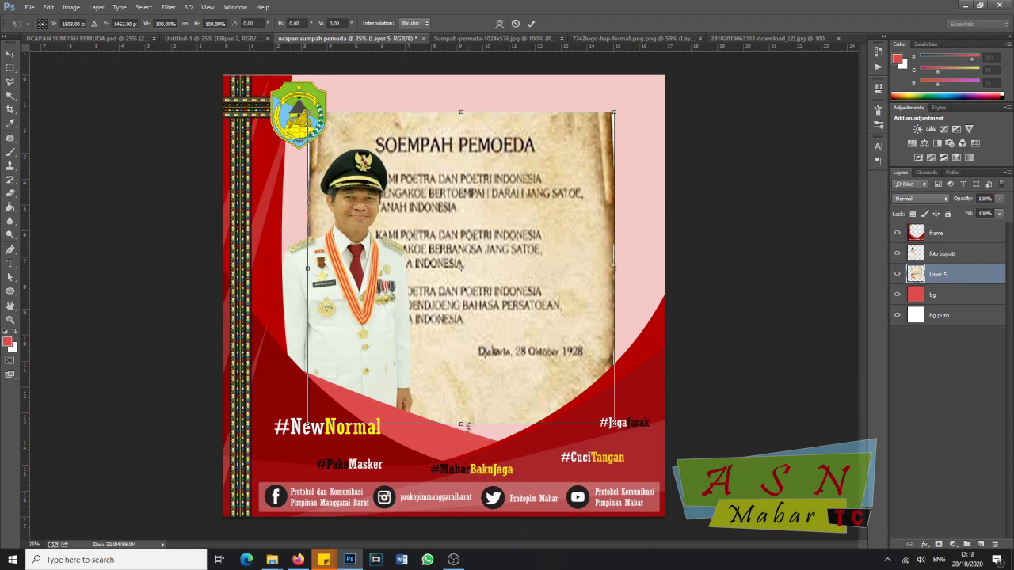
{"action": "left_click_drag", "start_coordinate": [616, 420], "coordinate": [650, 424]}
{"action": "mouse_move", "coordinate": [536, 296]}
{"action": "left_mouse_down"}
{"action": "mouse_move", "coordinate": [511, 296]}
{"action": "mouse_move", "coordinate": [521, 298]}
{"action": "left_mouse_up"}
{"action": "key", "text": "Return"}
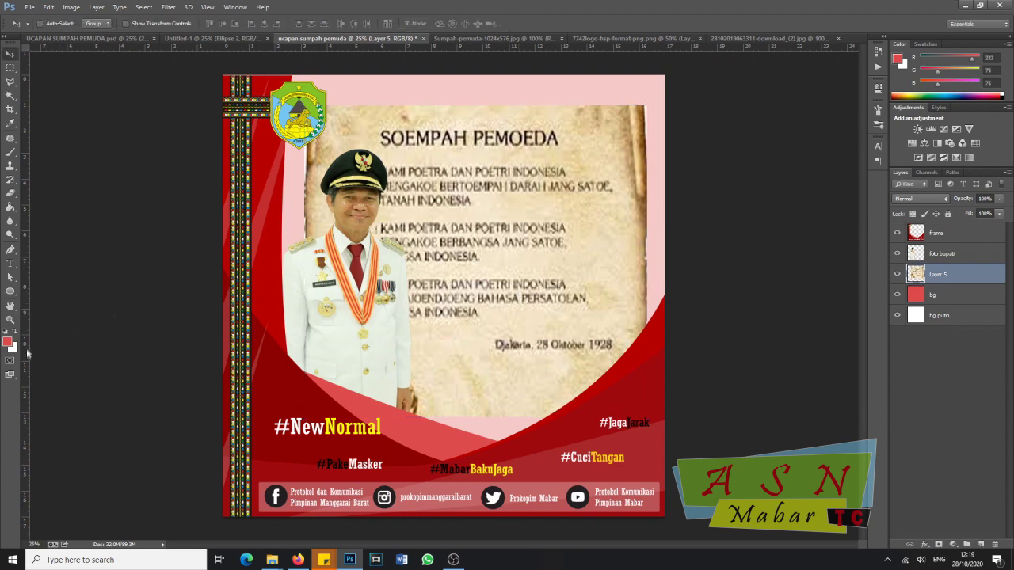
- Softly erase the parchment's outer edges with a large Eraser brush and lower the layer's opacity to 20%
{"action": "left_click", "coordinate": [10, 193]}
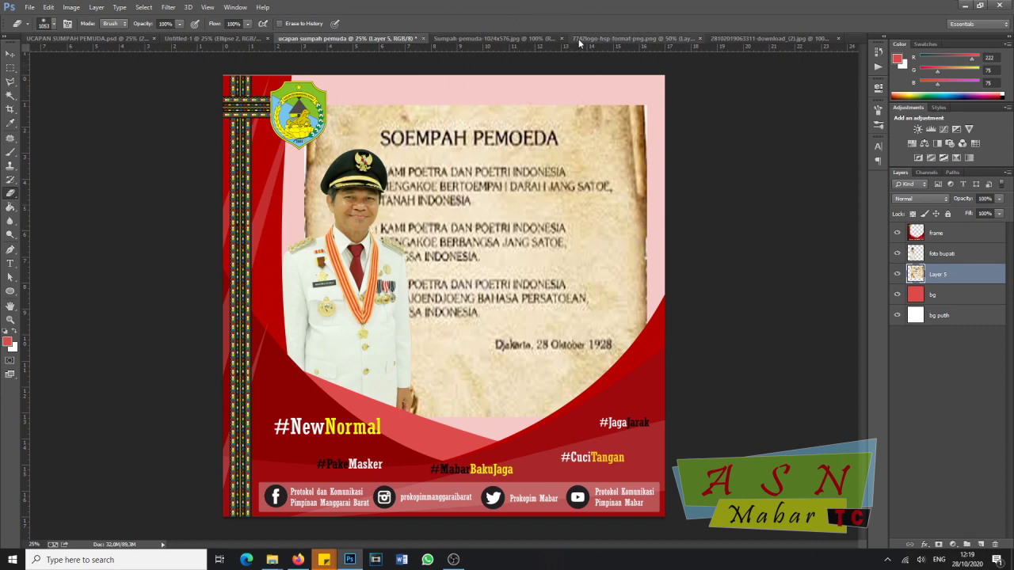
{"action": "mouse_move", "coordinate": [658, 111]}
{"action": "left_mouse_down"}
{"action": "mouse_move", "coordinate": [678, 118]}
{"action": "mouse_move", "coordinate": [691, 324]}
{"action": "mouse_move", "coordinate": [686, 159]}
{"action": "mouse_move", "coordinate": [681, 166]}
{"action": "mouse_move", "coordinate": [638, 88]}
{"action": "mouse_move", "coordinate": [372, 79]}
{"action": "mouse_move", "coordinate": [289, 63]}
{"action": "left_mouse_up"}
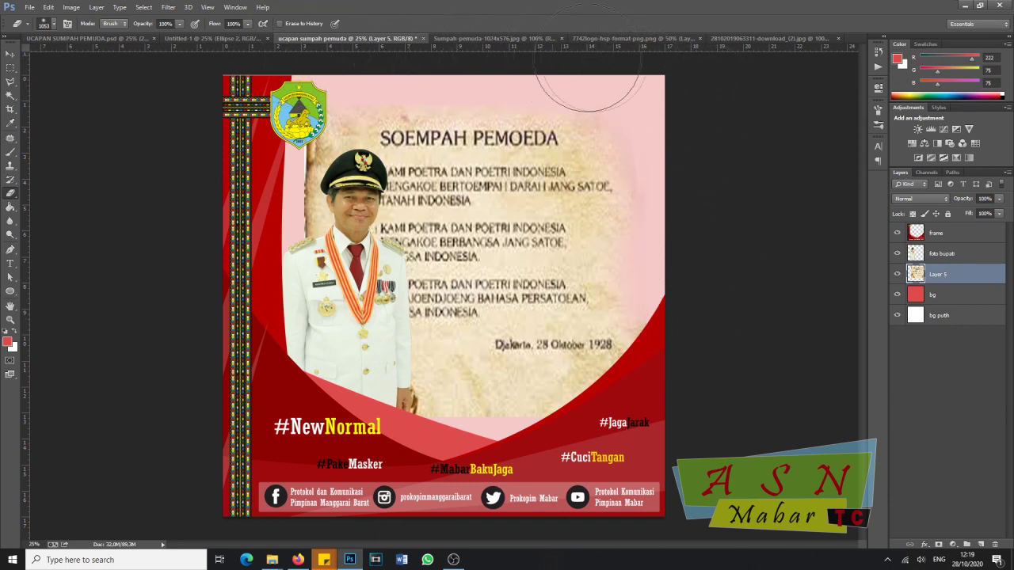
{"action": "mouse_move", "coordinate": [250, 155]}
{"action": "left_mouse_down"}
{"action": "mouse_move", "coordinate": [255, 190]}
{"action": "mouse_move", "coordinate": [241, 226]}
{"action": "mouse_move", "coordinate": [255, 239]}
{"action": "left_mouse_up"}
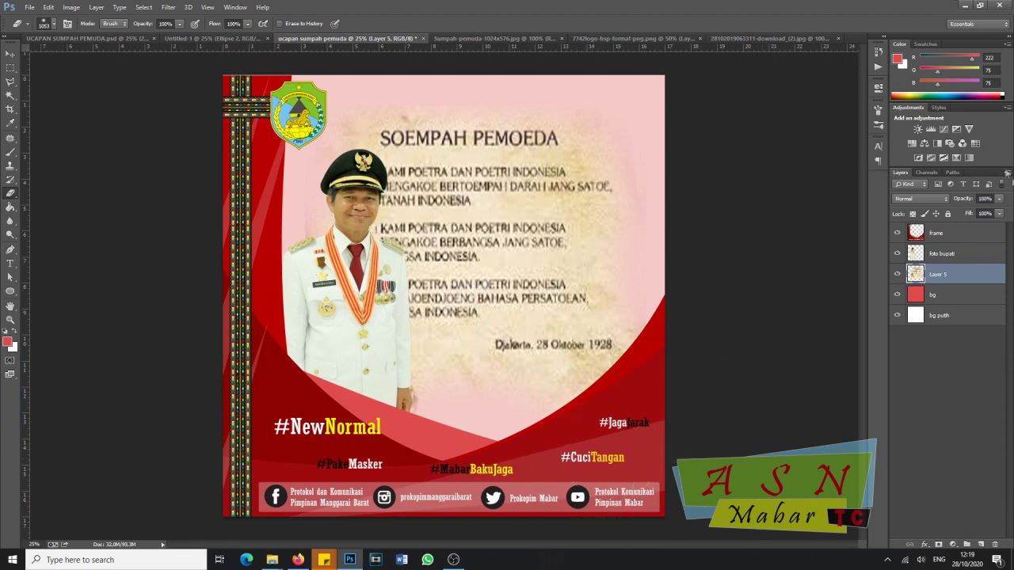
{"action": "left_click", "coordinate": [964, 199]}
{"action": "left_click_drag", "start_coordinate": [946, 202], "coordinate": [921, 204]}
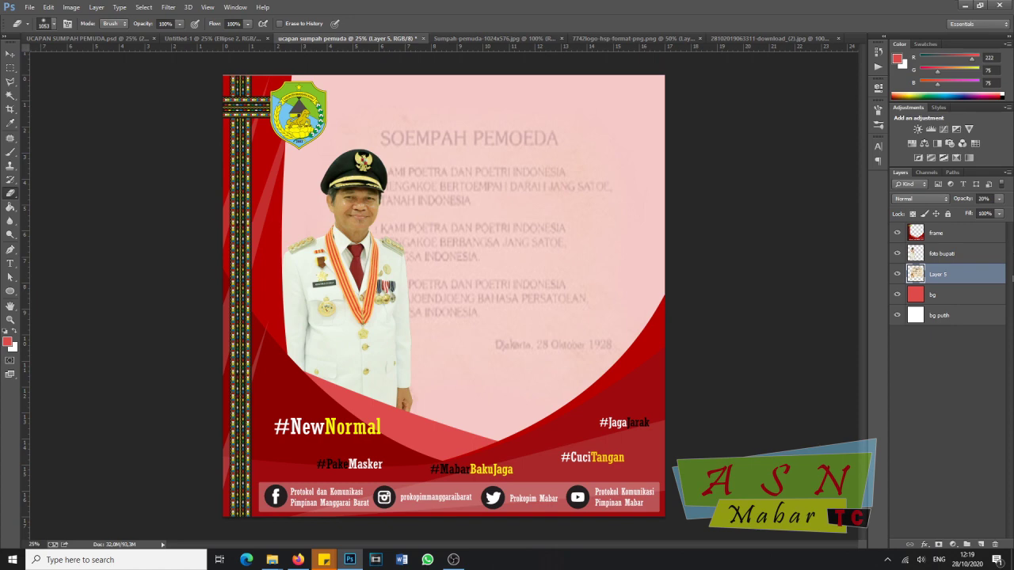
{"action": "left_click", "coordinate": [646, 39]}
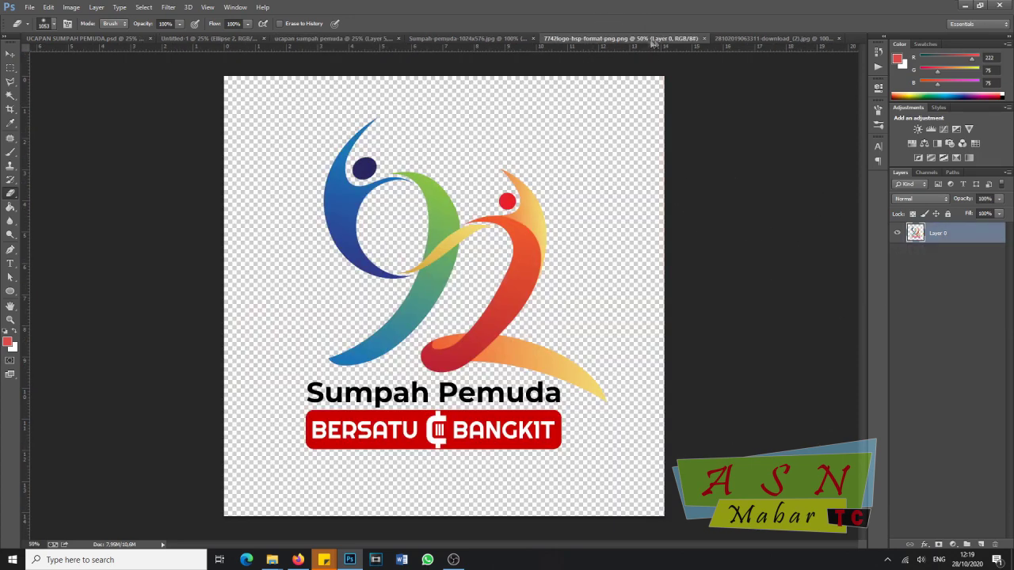
{"action": "left_click", "coordinate": [773, 38]}
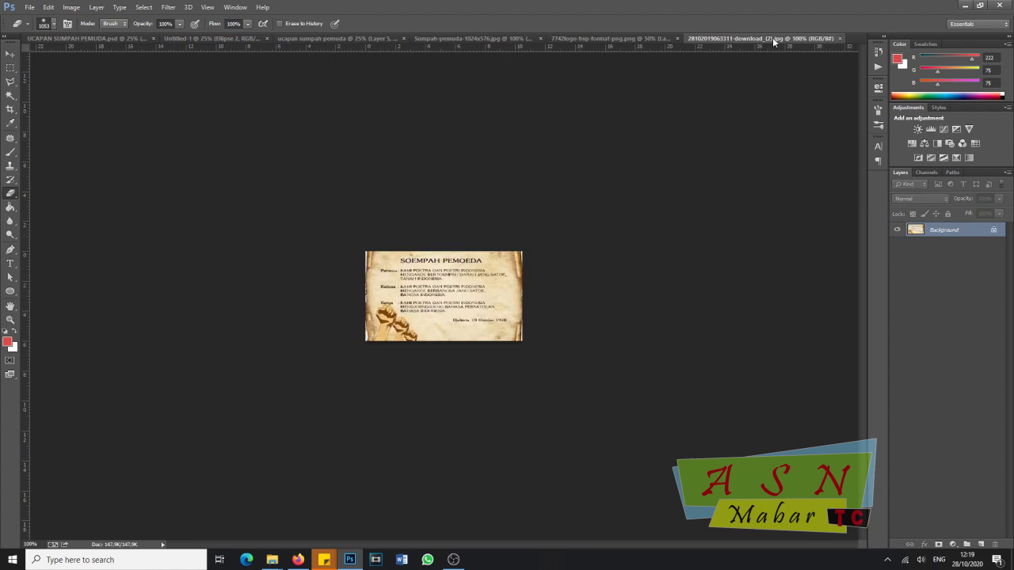
{"action": "left_click", "coordinate": [840, 38]}
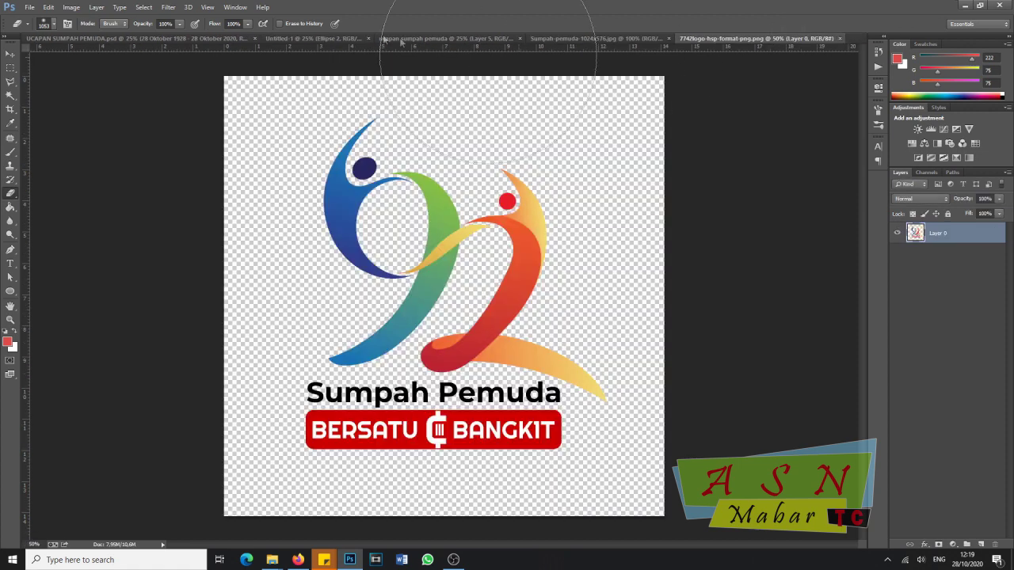
- Copy the fist-and-flag image from Sumpah-pemuda-1024x576.jpg into the poster, over the lower part of the parchment beside the portrait
{"action": "left_click", "coordinate": [398, 38]}
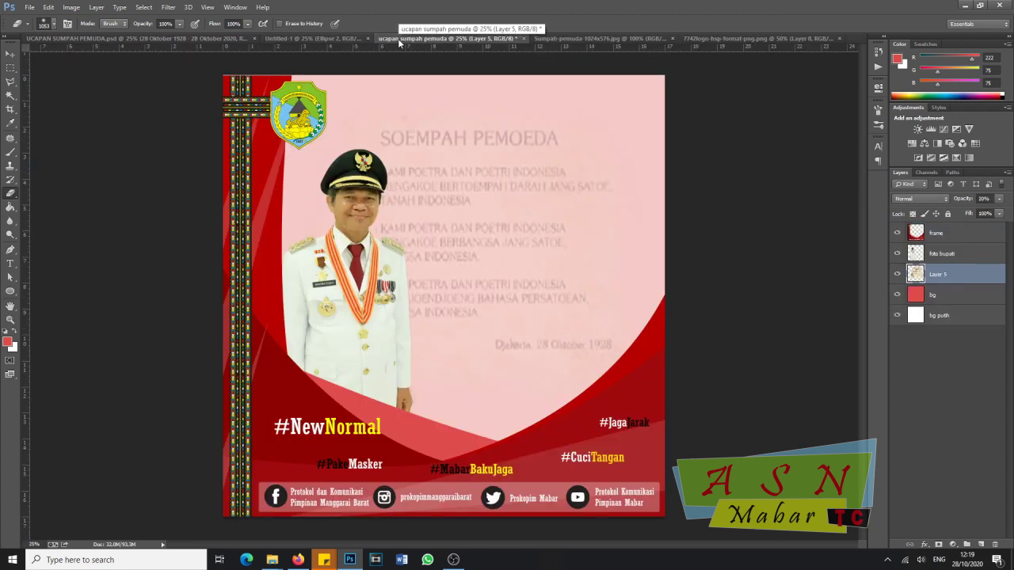
{"action": "left_click", "coordinate": [573, 38]}
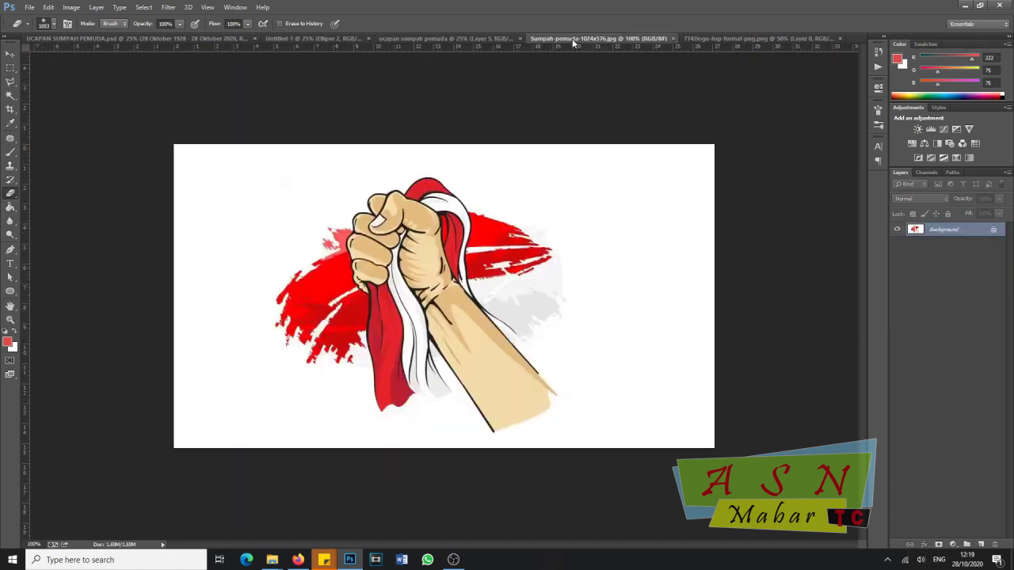
{"action": "left_click", "coordinate": [11, 53]}
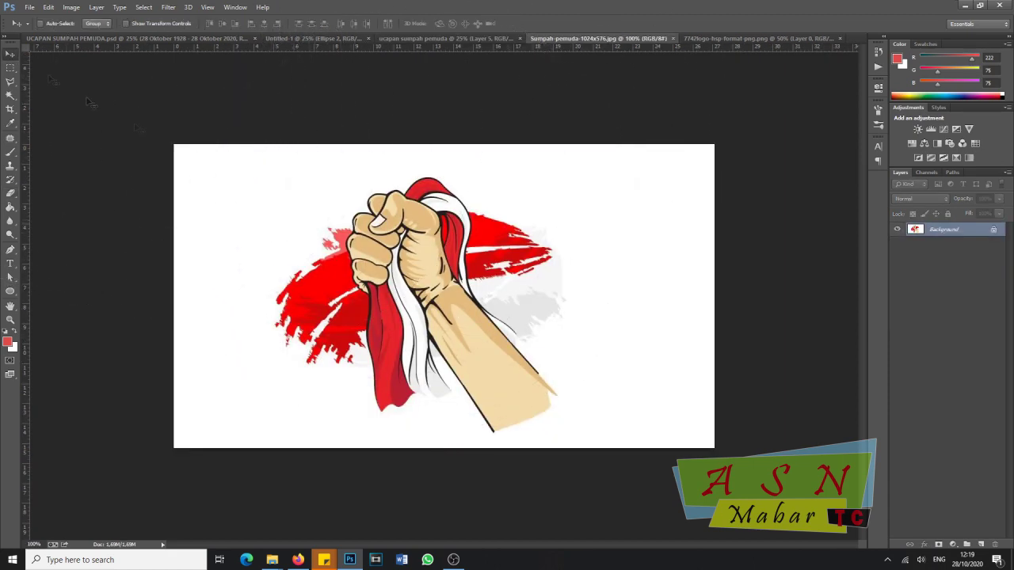
{"action": "left_click_drag", "start_coordinate": [414, 273], "coordinate": [576, 328]}
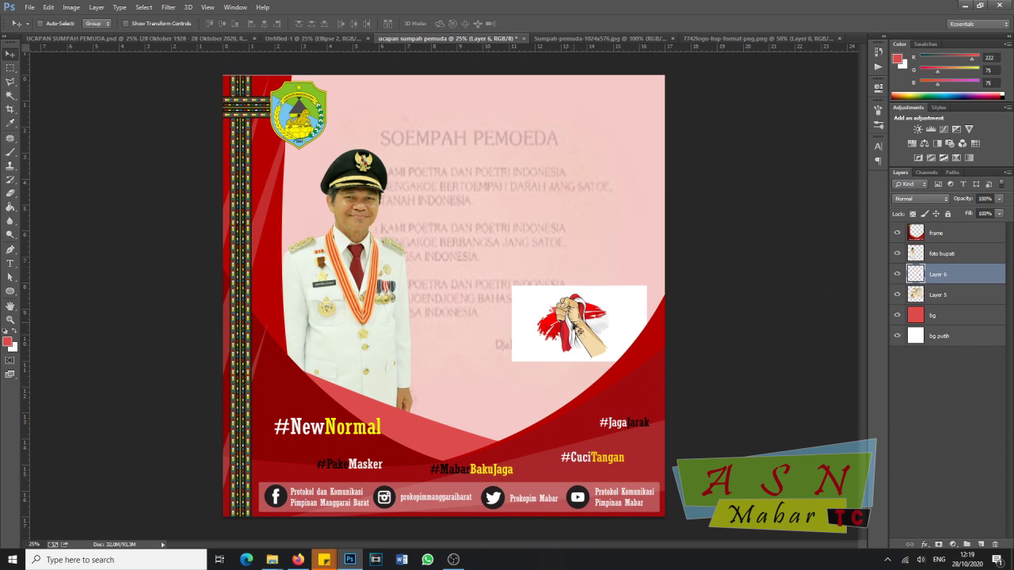
- Enlarge the fist-and-flag image and place it against the frame's curved inner edge, opposite the portrait
{"action": "key", "text": "ctrl+t"}
{"action": "left_click_drag", "start_coordinate": [500, 271], "coordinate": [476, 246]}
{"action": "left_click_drag", "start_coordinate": [612, 346], "coordinate": [646, 352]}
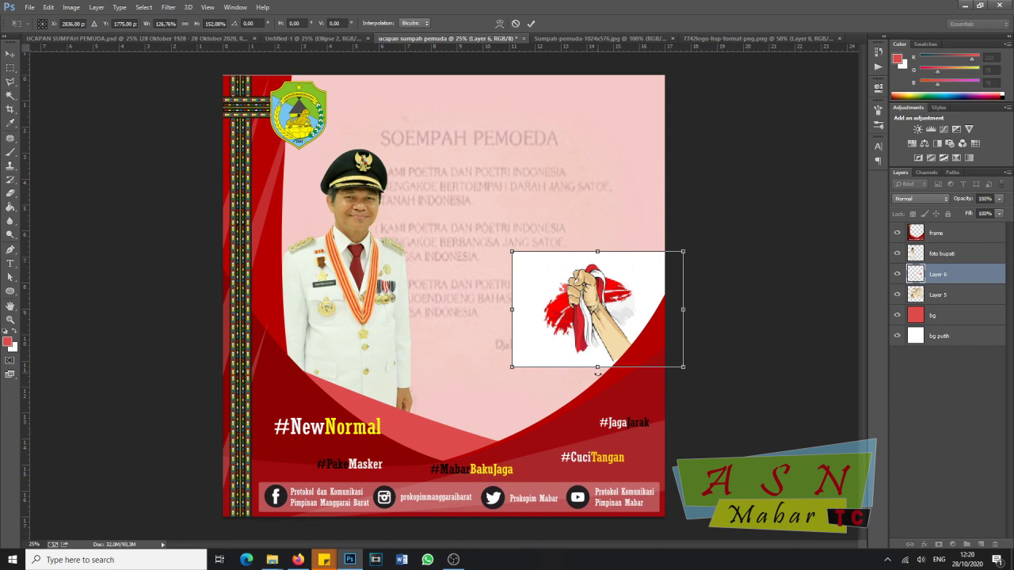
{"action": "left_click_drag", "start_coordinate": [602, 339], "coordinate": [604, 330]}
{"action": "key", "text": "Return"}
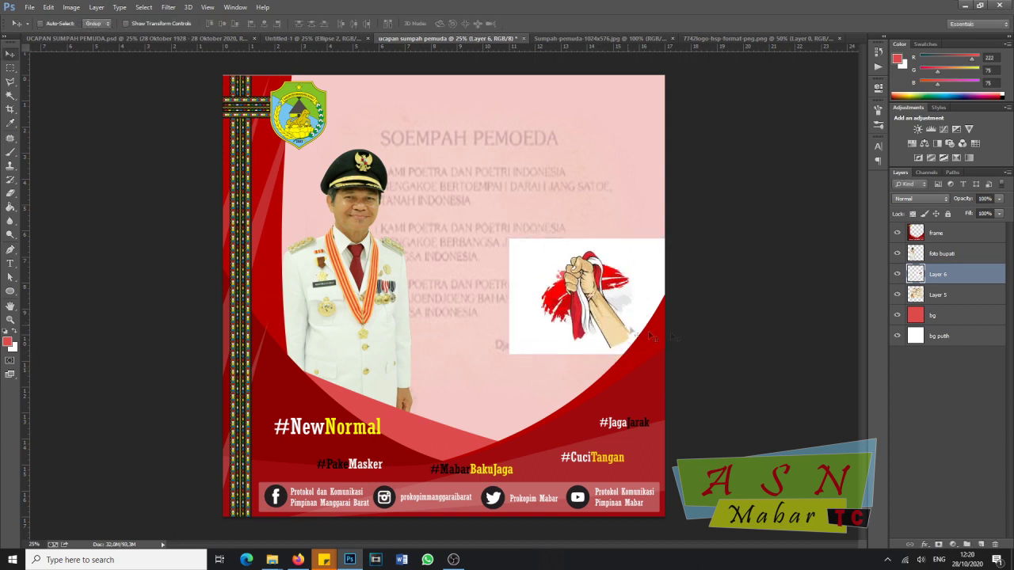
- Erase the white surround of the fist-and-flag image with soft strokes and lower its layer opacity to 59%
{"action": "left_click", "coordinate": [10, 195]}
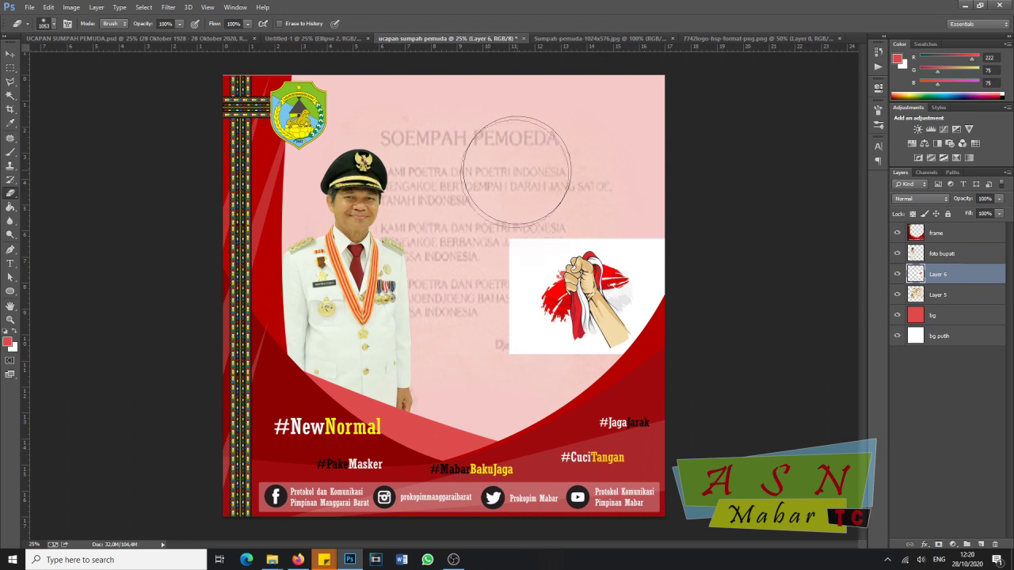
{"action": "mouse_move", "coordinate": [487, 203]}
{"action": "left_mouse_down"}
{"action": "mouse_move", "coordinate": [453, 243]}
{"action": "mouse_move", "coordinate": [445, 279]}
{"action": "mouse_move", "coordinate": [464, 251]}
{"action": "mouse_move", "coordinate": [475, 356]}
{"action": "left_mouse_up"}
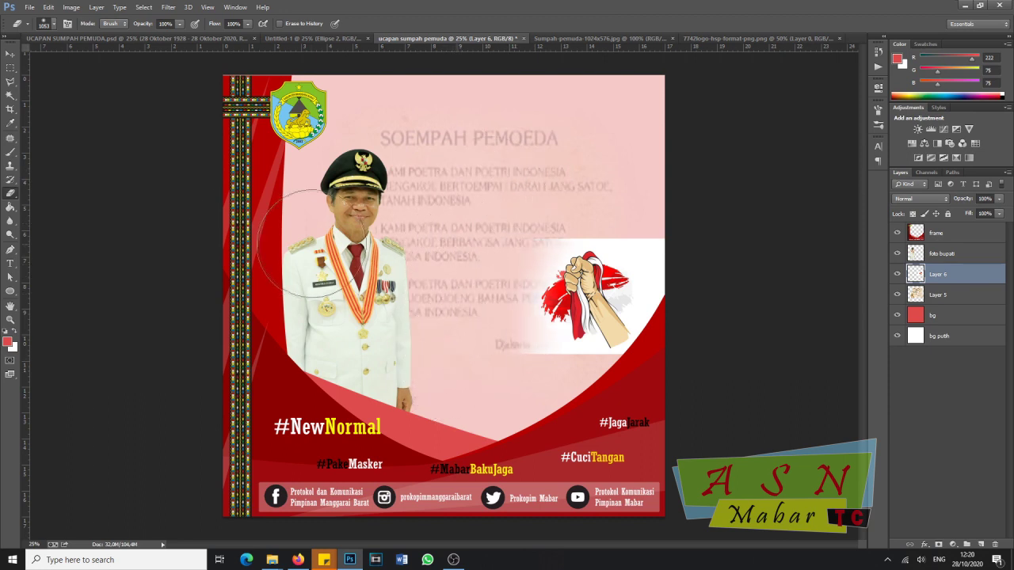
{"action": "mouse_move", "coordinate": [470, 430]}
{"action": "left_mouse_down"}
{"action": "mouse_move", "coordinate": [498, 401]}
{"action": "mouse_move", "coordinate": [602, 365]}
{"action": "left_mouse_up"}
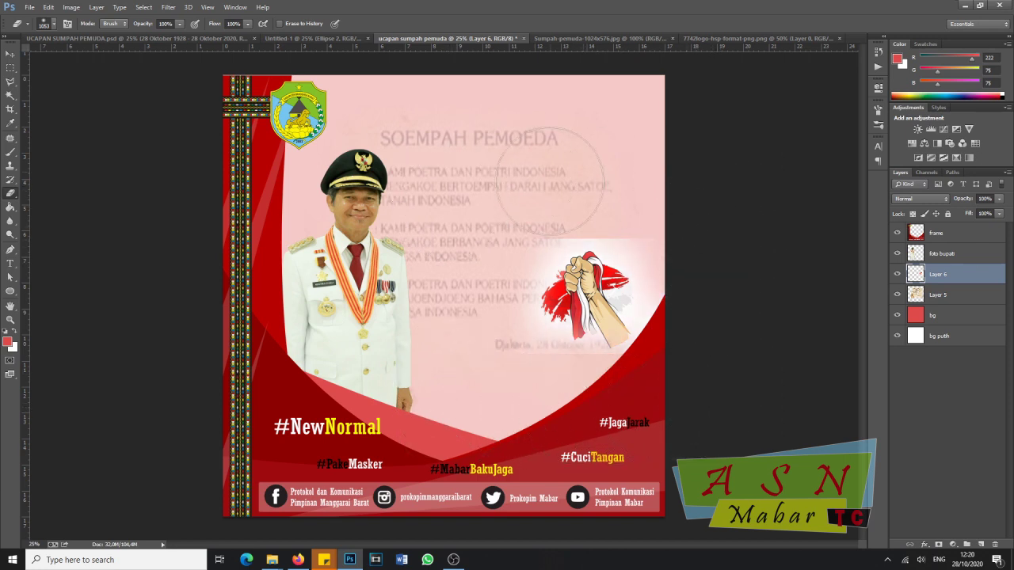
{"action": "left_click_drag", "start_coordinate": [582, 182], "coordinate": [669, 182]}
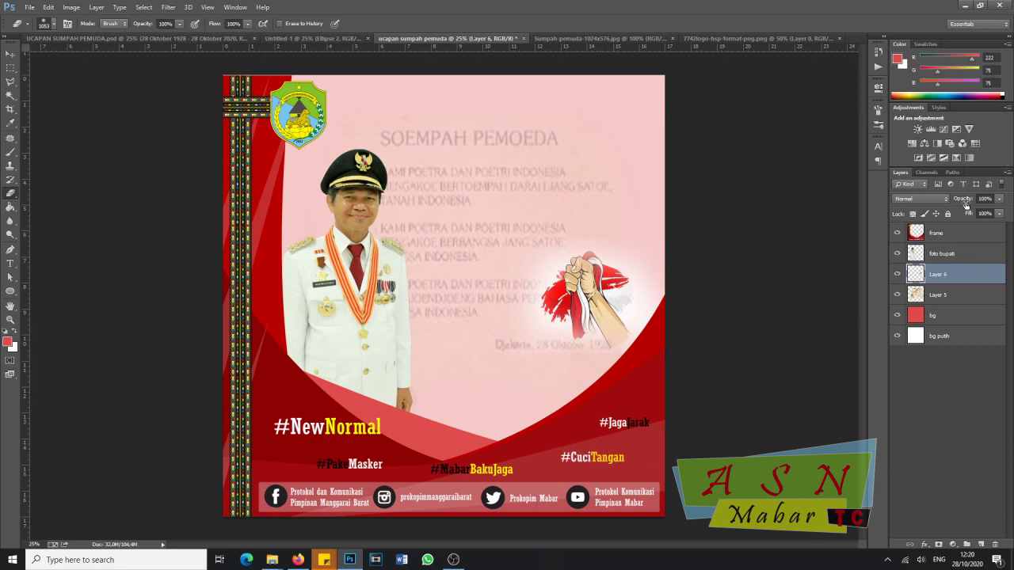
{"action": "left_click_drag", "start_coordinate": [952, 200], "coordinate": [938, 201]}
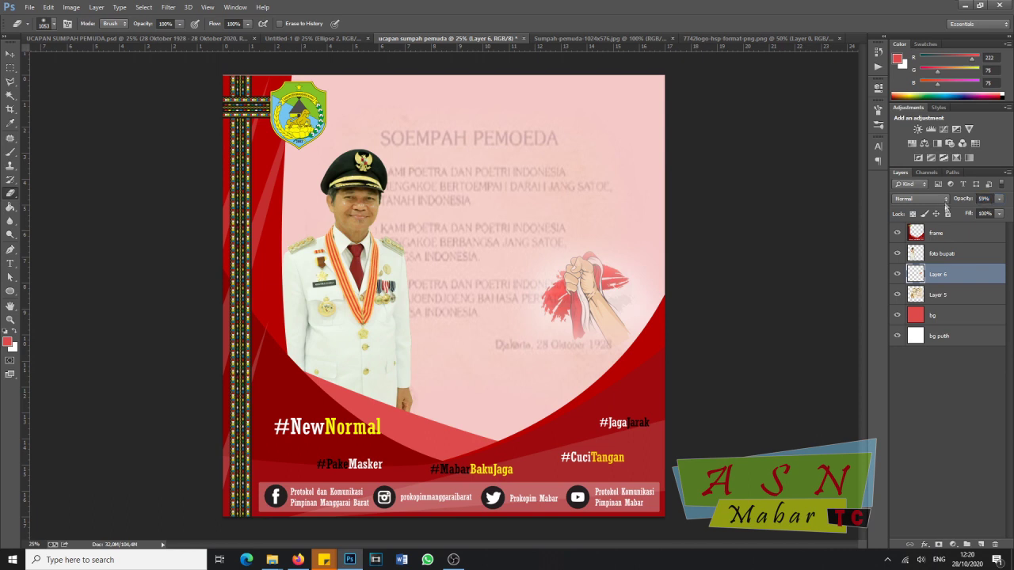
- Scale the faded fist-and-flag image up slightly and shift it a little towards the portrait
{"action": "key", "text": "ctrl+t"}
{"action": "left_click_drag", "start_coordinate": [504, 236], "coordinate": [480, 225]}
{"action": "left_click_drag", "start_coordinate": [587, 358], "coordinate": [587, 364]}
{"action": "mouse_move", "coordinate": [612, 300]}
{"action": "left_mouse_down"}
{"action": "mouse_move", "coordinate": [626, 318]}
{"action": "mouse_move", "coordinate": [616, 308]}
{"action": "left_mouse_up"}
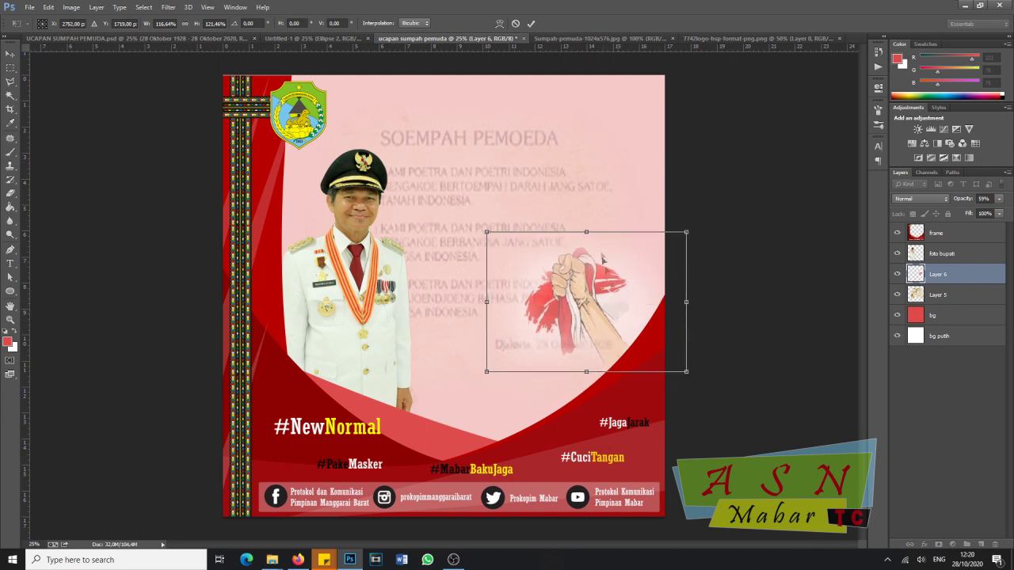
{"action": "key", "text": "Return"}
{"action": "key", "text": "e"}
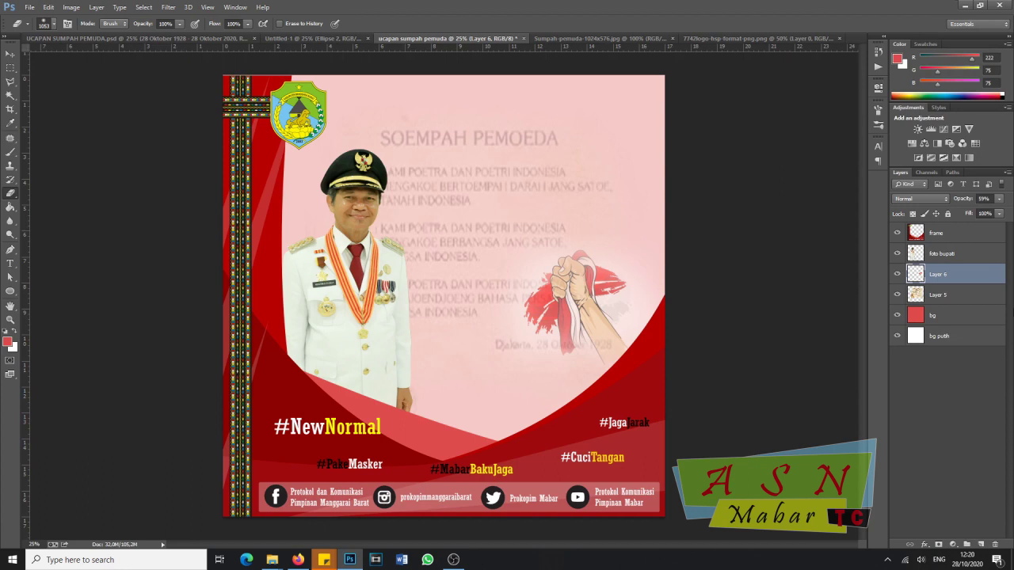
- Add the text "PEMERINTAH KABUPATEN MANGGARAI BARAT" near the poster's upper edge, on a new text layer above the frame layer
{"action": "left_click", "coordinate": [10, 263]}
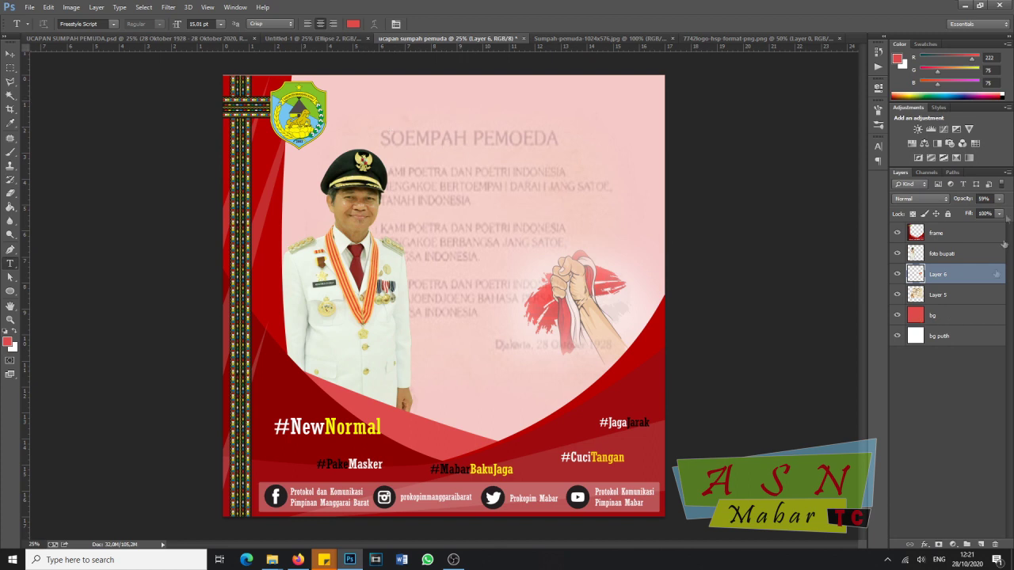
{"action": "left_click", "coordinate": [962, 235]}
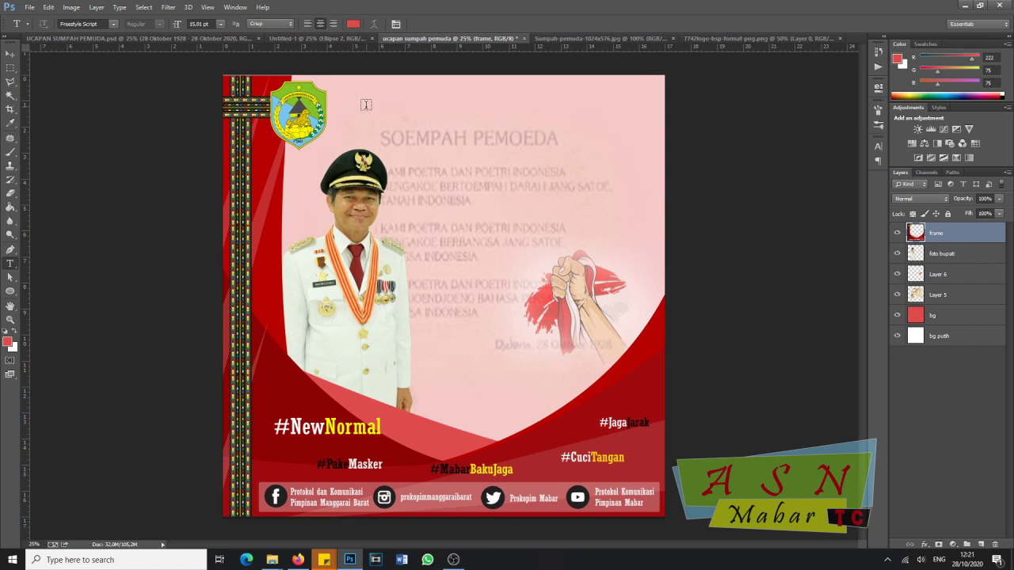
{"action": "left_click", "coordinate": [122, 39]}
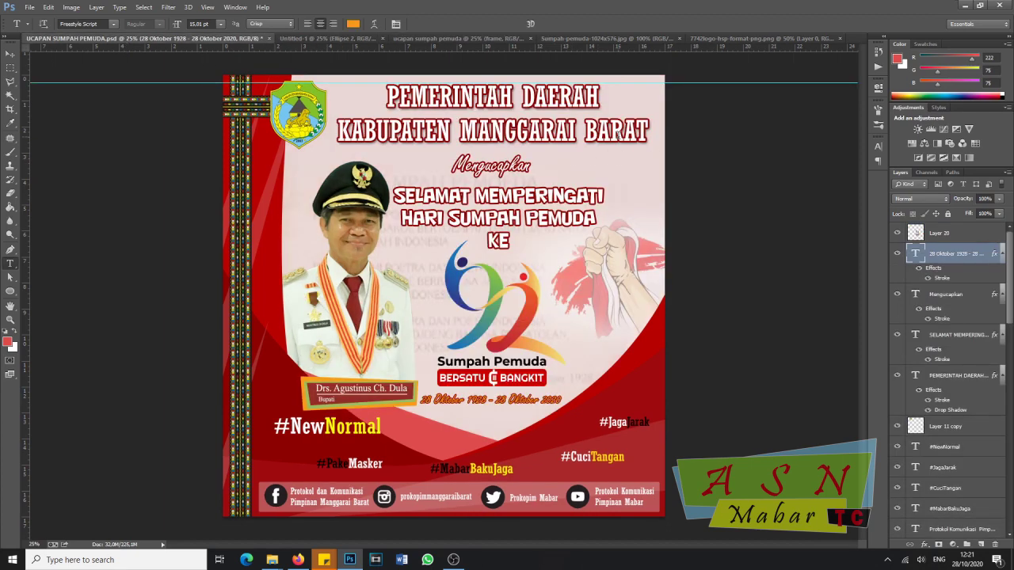
{"action": "left_click", "coordinate": [459, 38]}
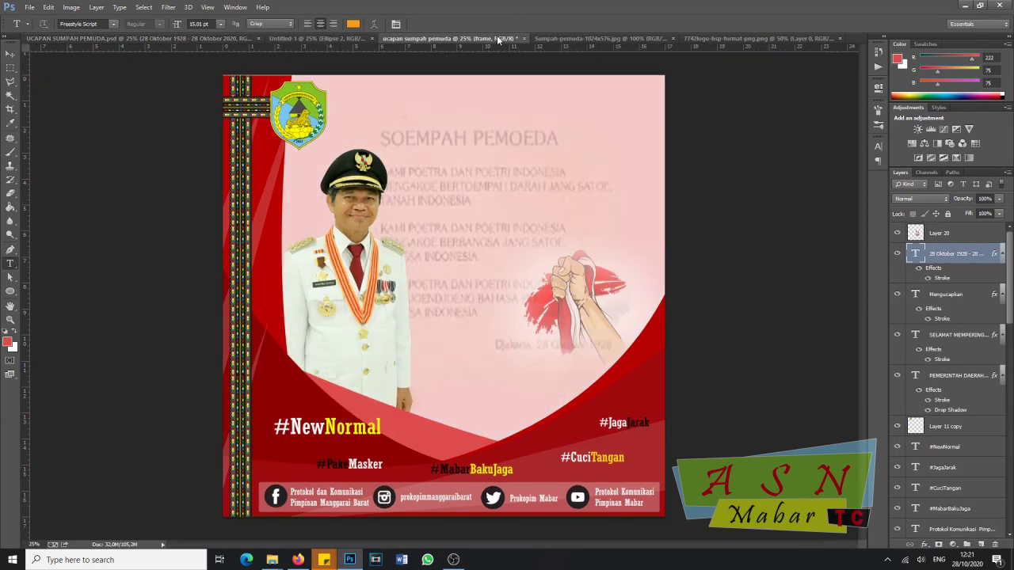
{"action": "left_click", "coordinate": [381, 106]}
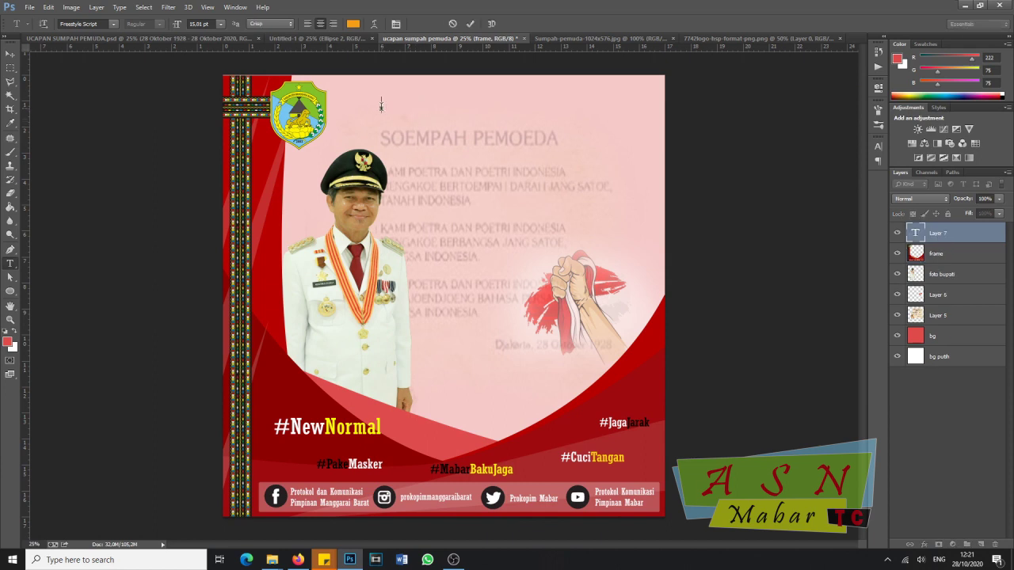
{"action": "type", "text": "PEMERINTAH KABU"}
{"action": "type", "text": "PATEN MANGG"}
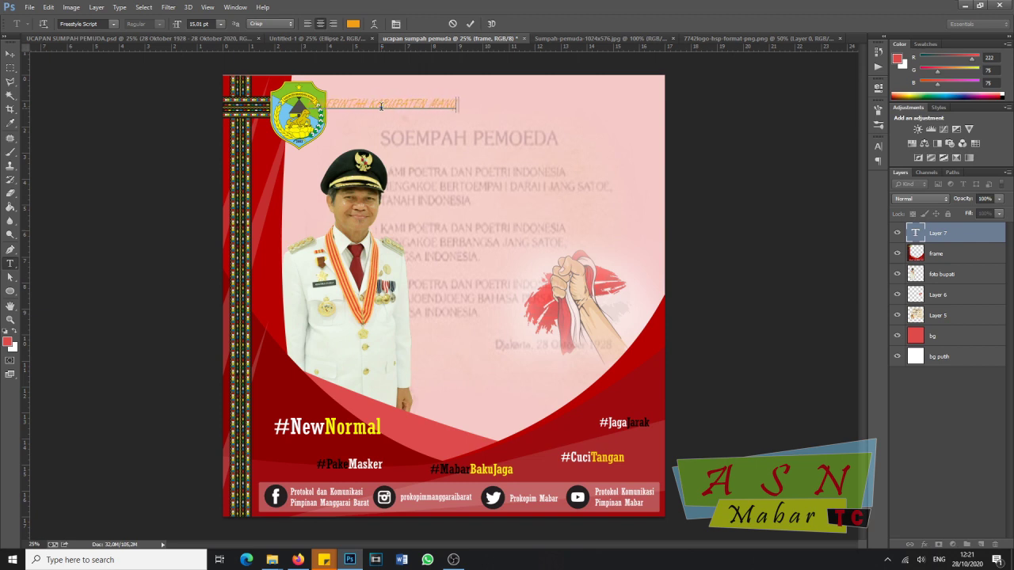
{"action": "type", "text": "A"}
{"action": "key", "text": "BackSpace"}
{"action": "key", "text": "BackSpace"}
{"action": "type", "text": "GARAI BARAT"}
- Move the heading clear of the crest, insert "DAERAH" after "PEMERINTAH" and put "KABUPATEN MANGGARAI BARAT" on a second line
{"action": "left_click_drag", "start_coordinate": [387, 127], "coordinate": [498, 136]}
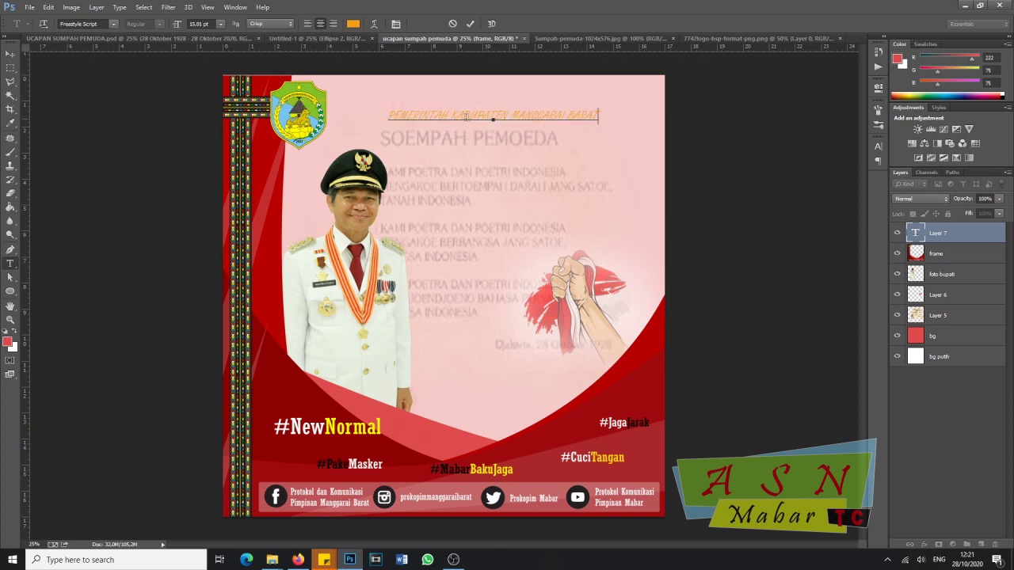
{"action": "type", "text": "DAERAH"}
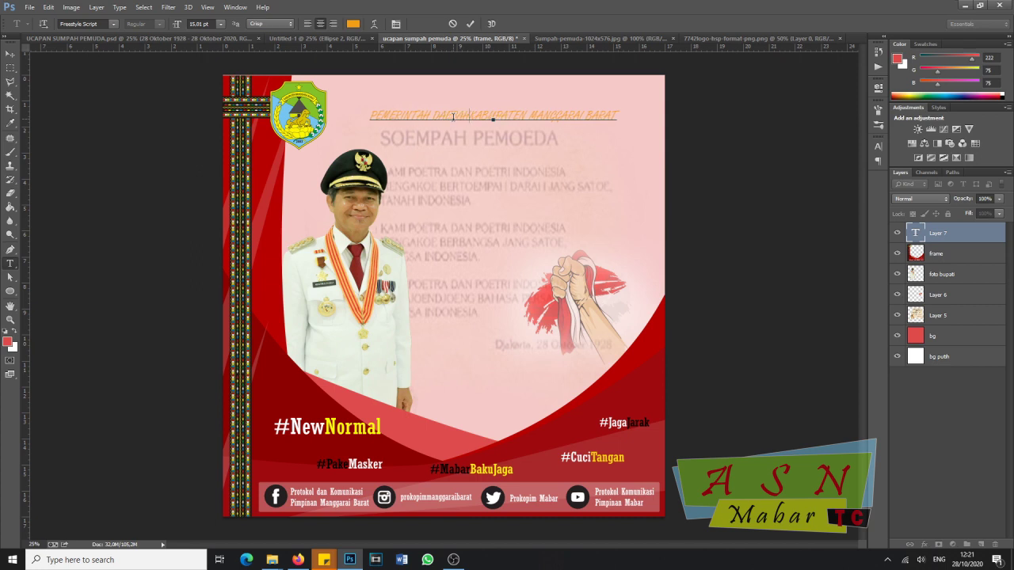
{"action": "key", "text": "Return"}
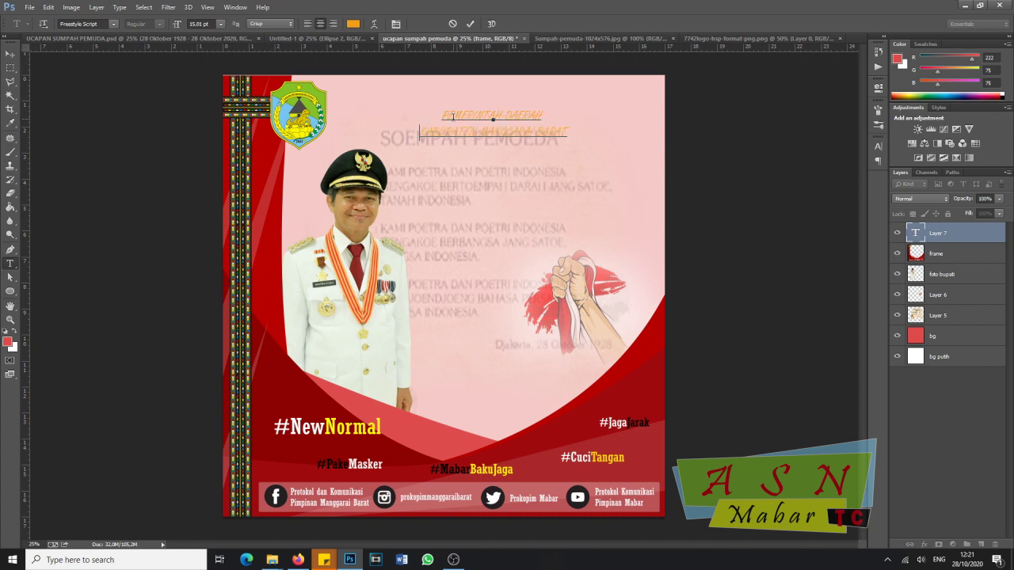
- Recolor both lines of the heading text to white (ffffff)
{"action": "left_click_drag", "start_coordinate": [445, 115], "coordinate": [581, 151]}
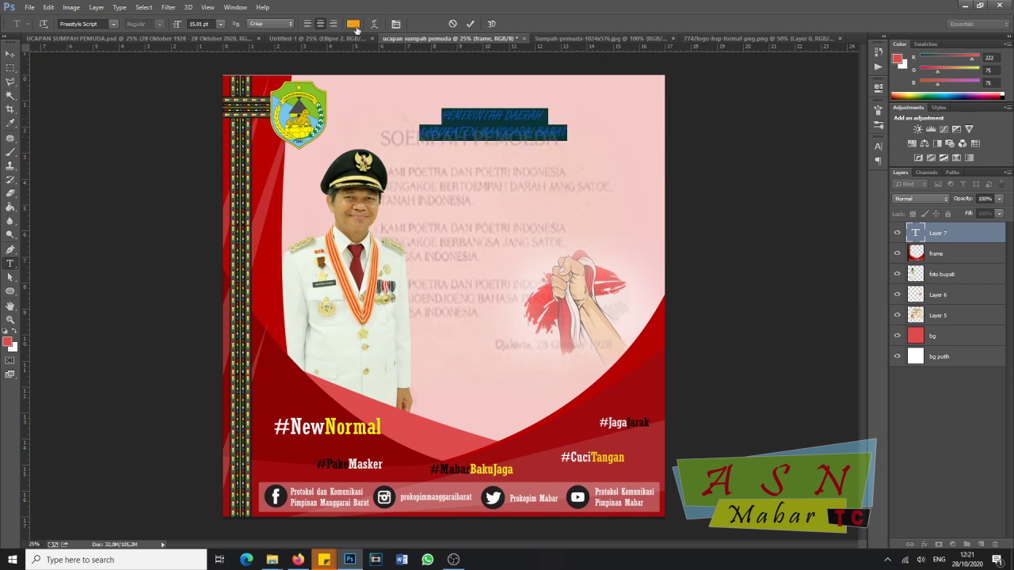
{"action": "left_click", "coordinate": [353, 24]}
{"action": "type", "text": "ffffff"}
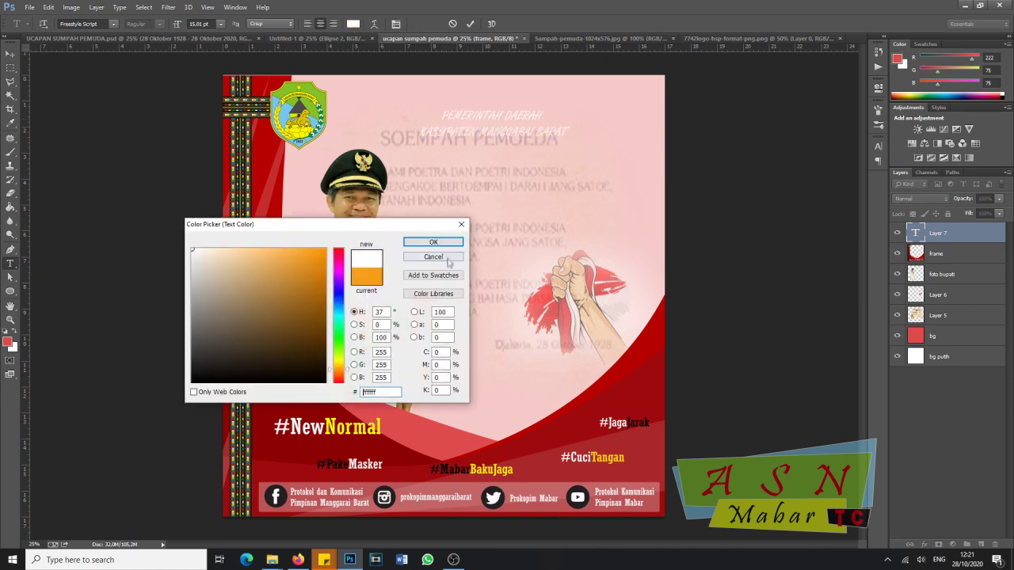
{"action": "left_click", "coordinate": [433, 242]}
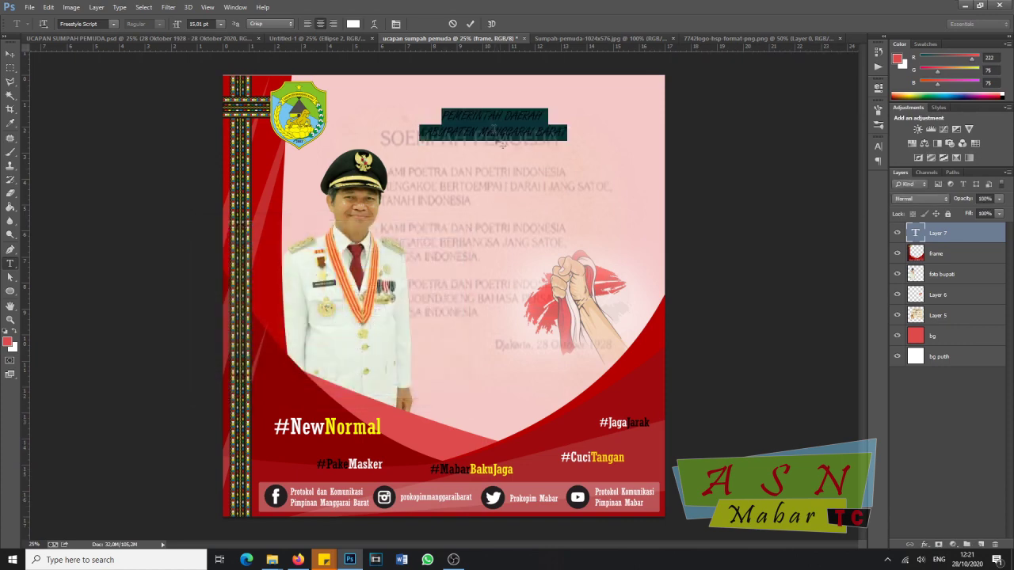
- Set the two-line heading's font to Rockwell Condensed
{"action": "left_click", "coordinate": [113, 24]}
{"action": "scroll", "coordinate": [167, 161], "scroll_direction": "down", "scroll_amount": 4}
{"action": "scroll", "coordinate": [167, 161], "scroll_direction": "down", "scroll_amount": 10}
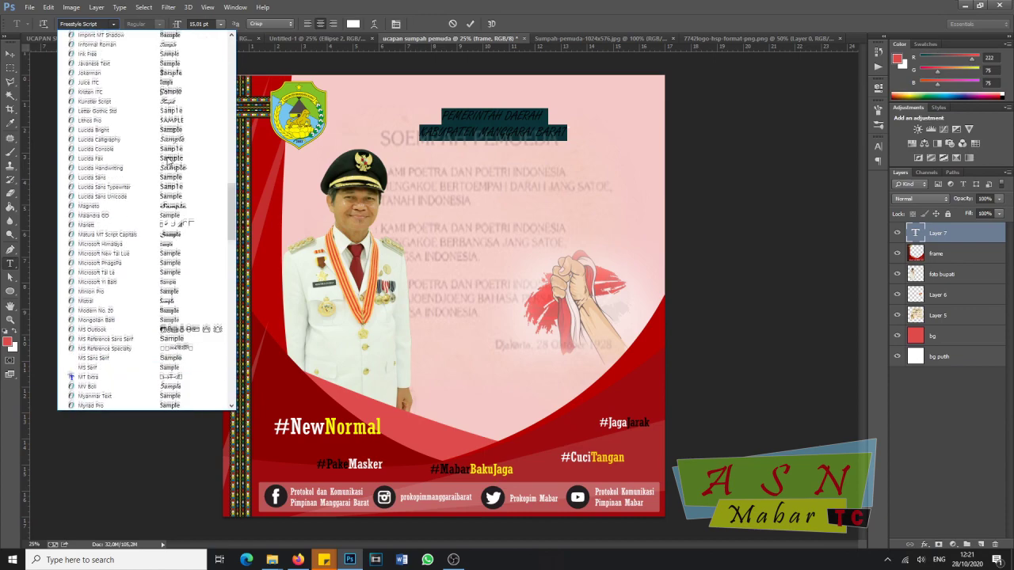
{"action": "scroll", "coordinate": [149, 255], "scroll_direction": "down", "scroll_amount": 9}
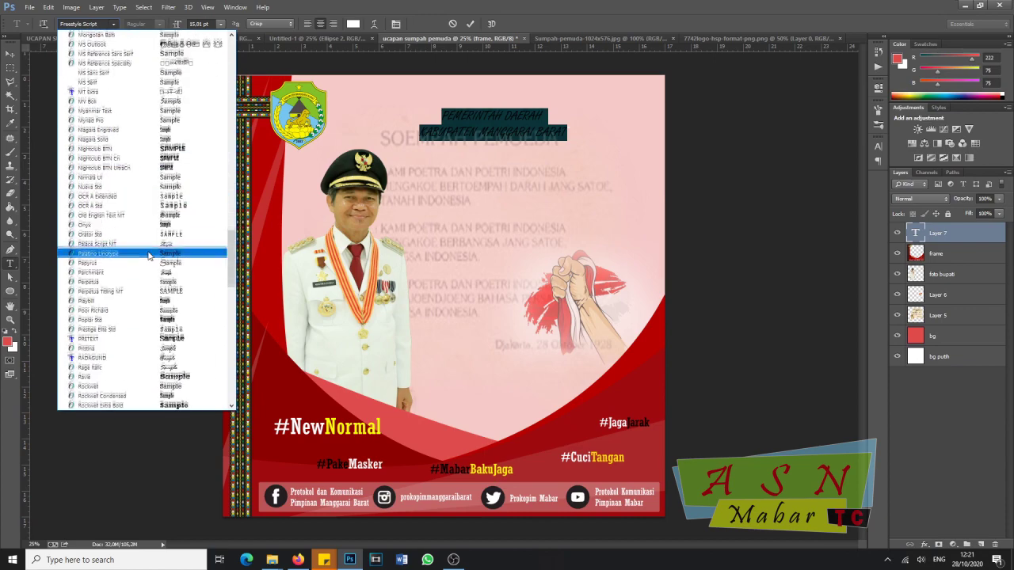
{"action": "scroll", "coordinate": [148, 255], "scroll_direction": "down", "scroll_amount": 9}
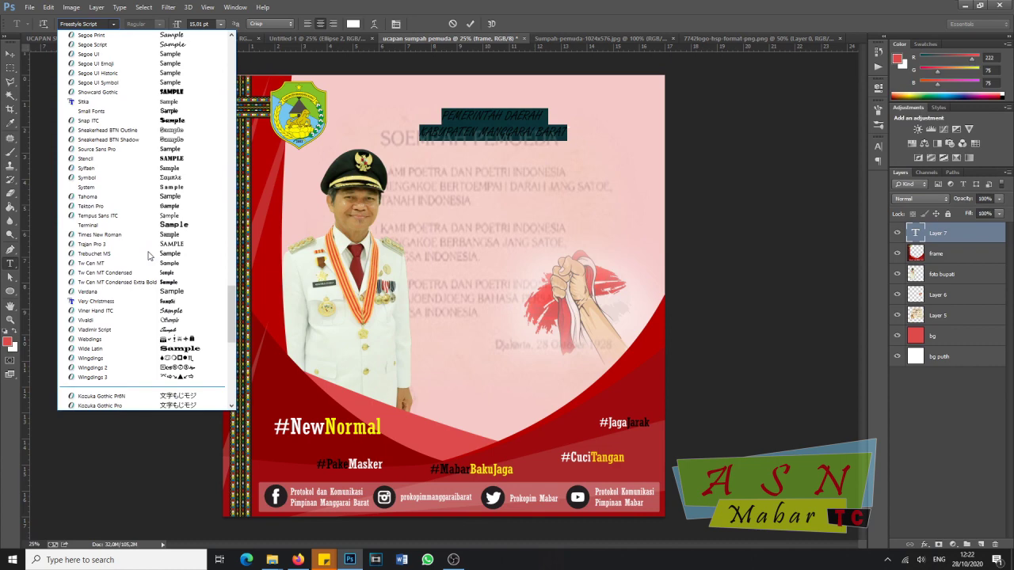
{"action": "scroll", "coordinate": [149, 255], "scroll_direction": "up", "scroll_amount": 5}
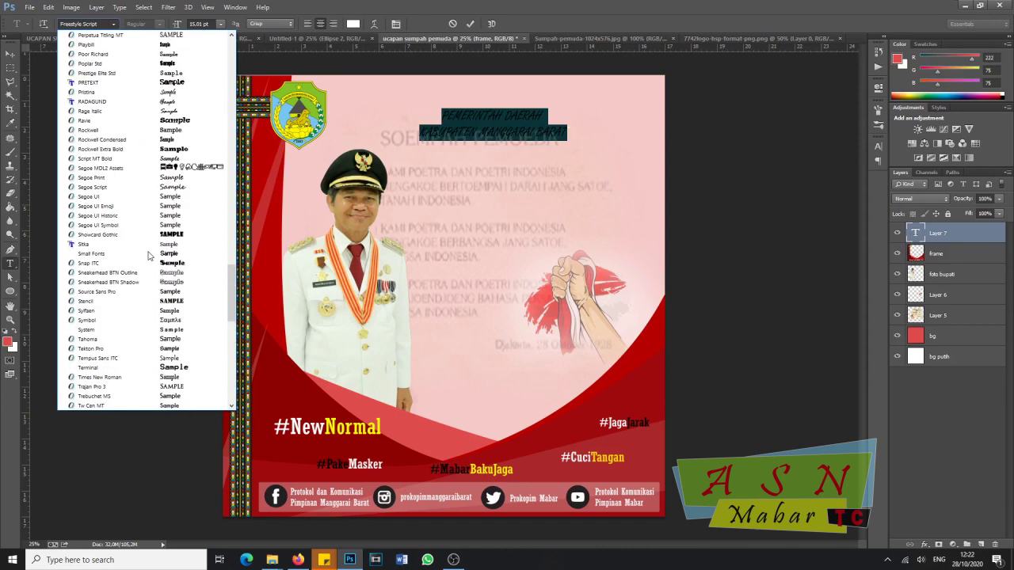
{"action": "scroll", "coordinate": [148, 255], "scroll_direction": "up", "scroll_amount": 2}
{"action": "scroll", "coordinate": [148, 255], "scroll_direction": "up", "scroll_amount": 3}
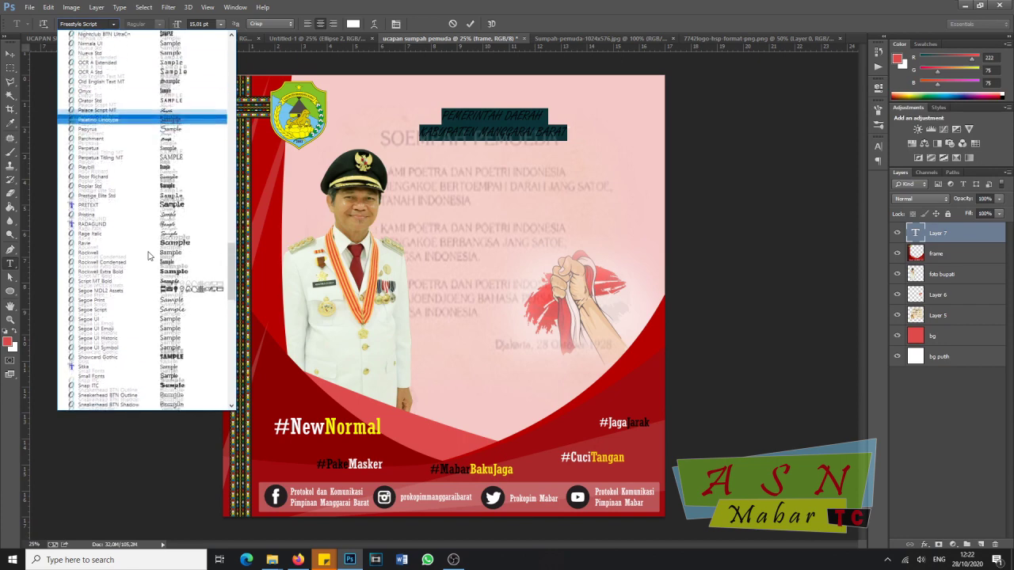
{"action": "scroll", "coordinate": [148, 255], "scroll_direction": "up", "scroll_amount": 7}
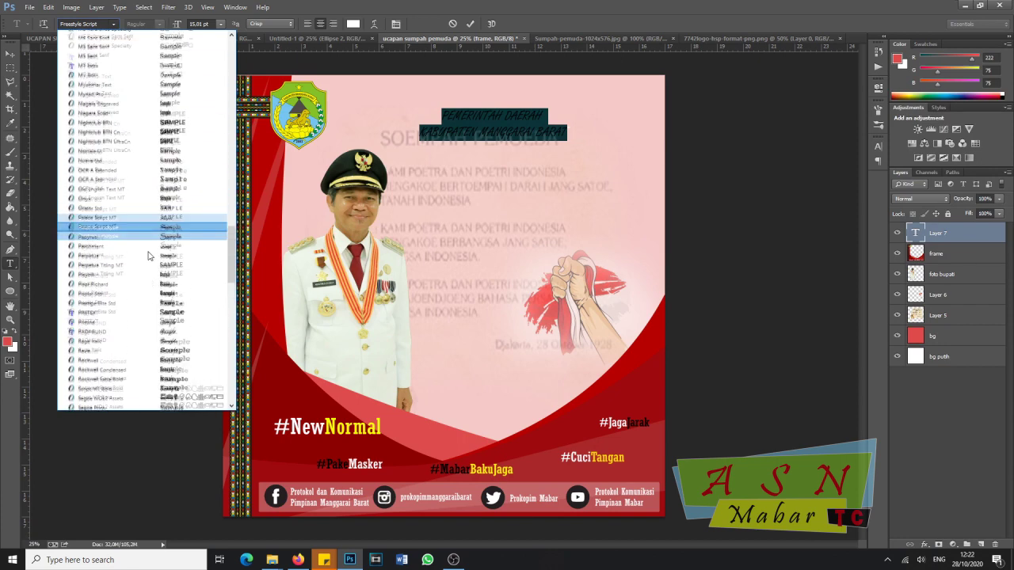
{"action": "left_click", "coordinate": [79, 24]}
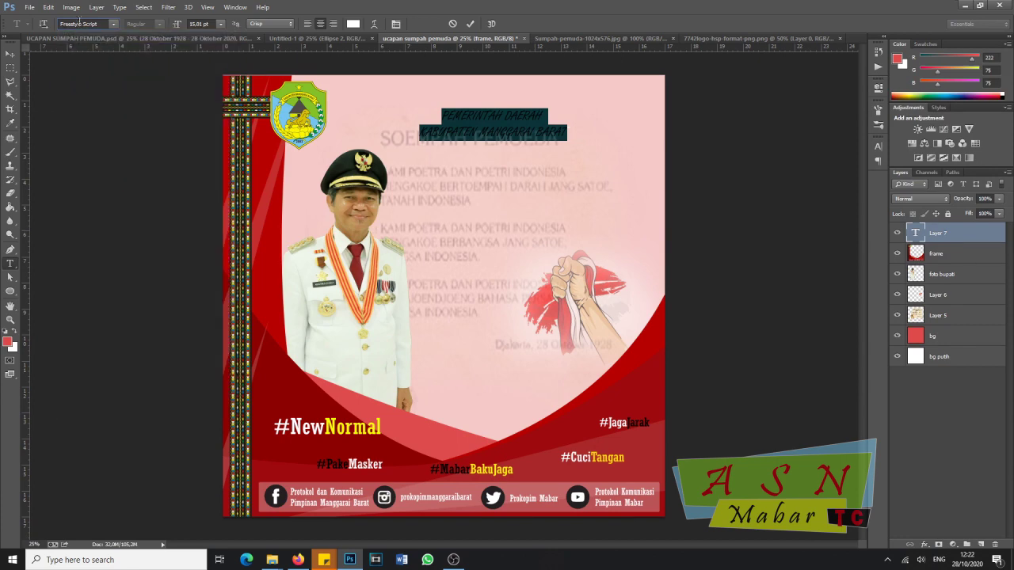
{"action": "type", "text": "r"}
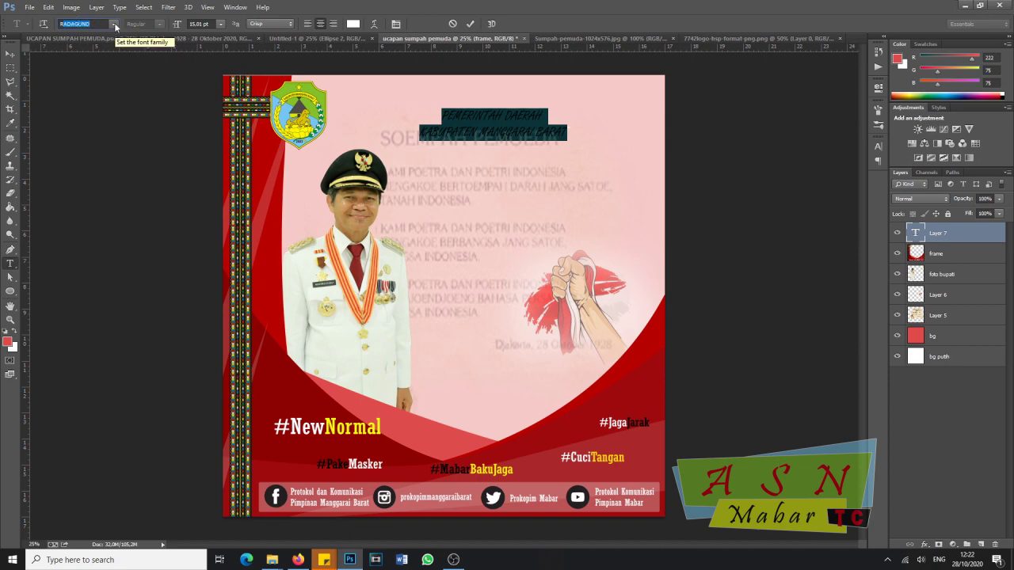
{"action": "left_click", "coordinate": [115, 25]}
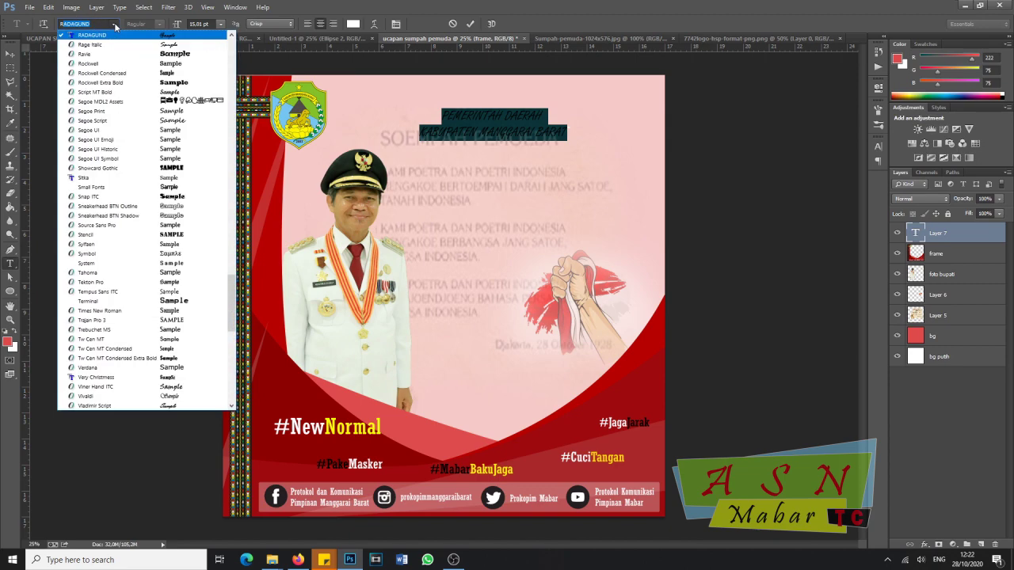
{"action": "left_click", "coordinate": [121, 73]}
- Enlarge the heading to 30.01 pt, position it beside the crest near the poster's upper edge, and finish the text edit
{"action": "left_click_drag", "start_coordinate": [509, 170], "coordinate": [485, 164]}
{"action": "mouse_move", "coordinate": [182, 26]}
{"action": "left_mouse_down"}
{"action": "mouse_move", "coordinate": [198, 25]}
{"action": "mouse_move", "coordinate": [182, 27]}
{"action": "left_mouse_up"}
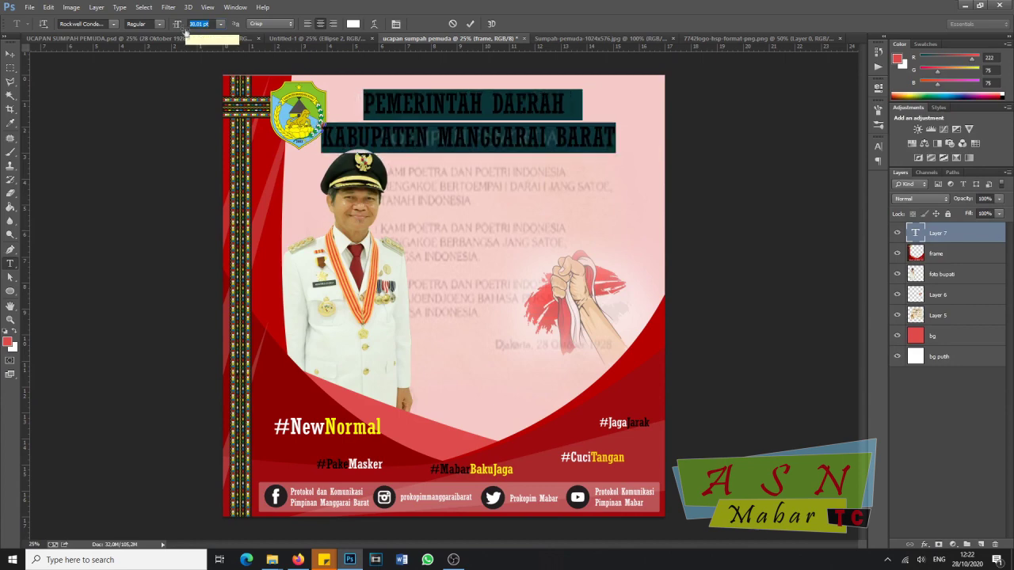
{"action": "left_click_drag", "start_coordinate": [438, 190], "coordinate": [449, 187]}
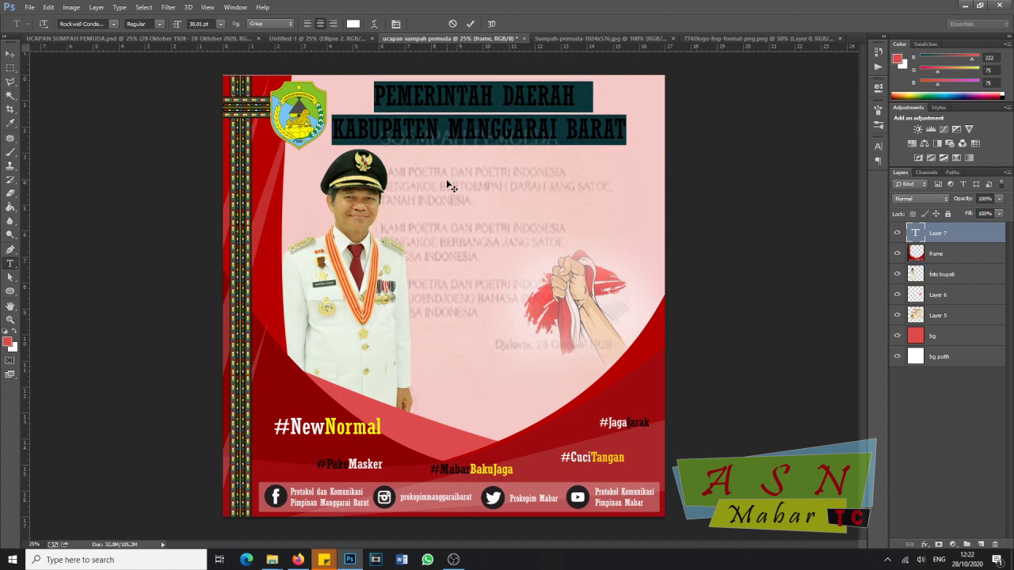
{"action": "key", "text": "shift+Down"}
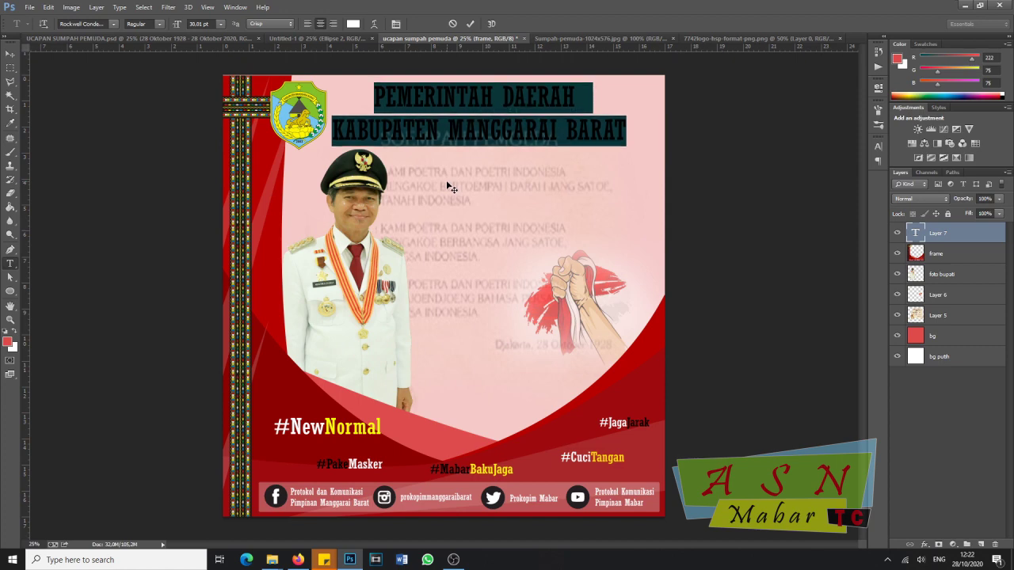
{"action": "left_click", "coordinate": [436, 121]}
{"action": "left_click_drag", "start_coordinate": [376, 99], "coordinate": [645, 188]}
{"action": "left_click", "coordinate": [591, 136]}
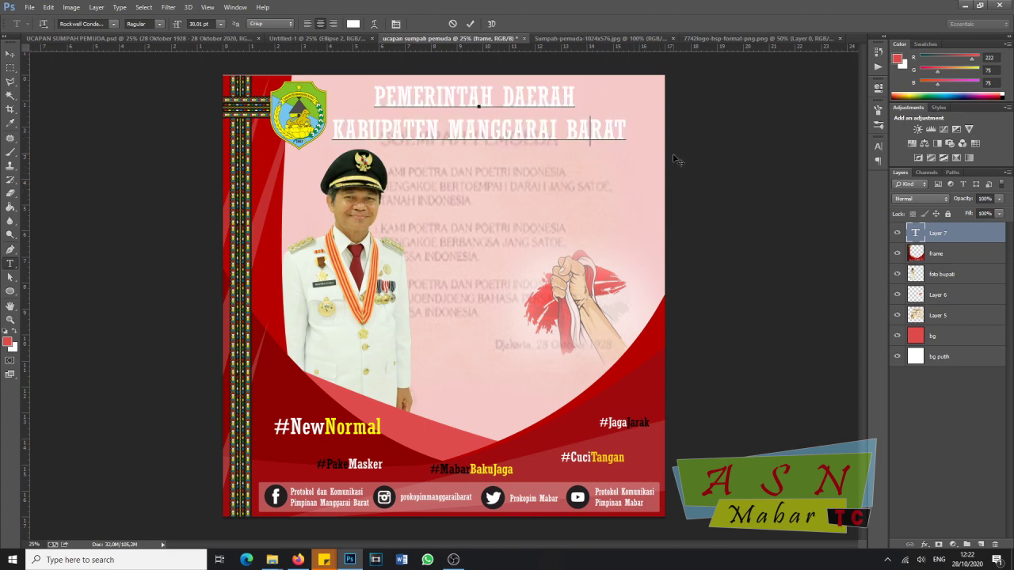
{"action": "left_click", "coordinate": [10, 53]}
- Add an outside stroke in dark red b80101 to the heading layer, slightly thicker than the default size
{"action": "right_click", "coordinate": [951, 235]}
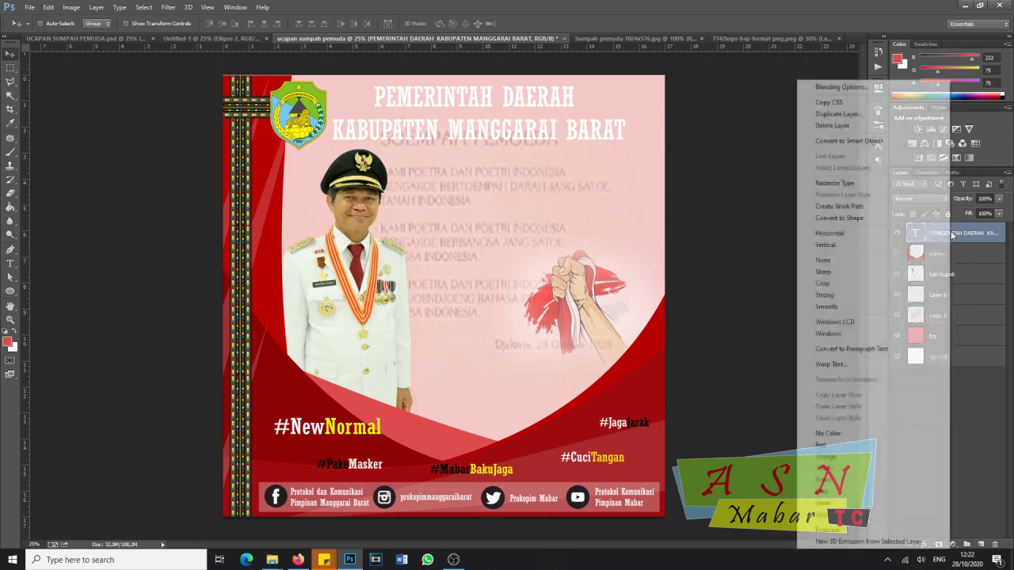
{"action": "left_click", "coordinate": [839, 92]}
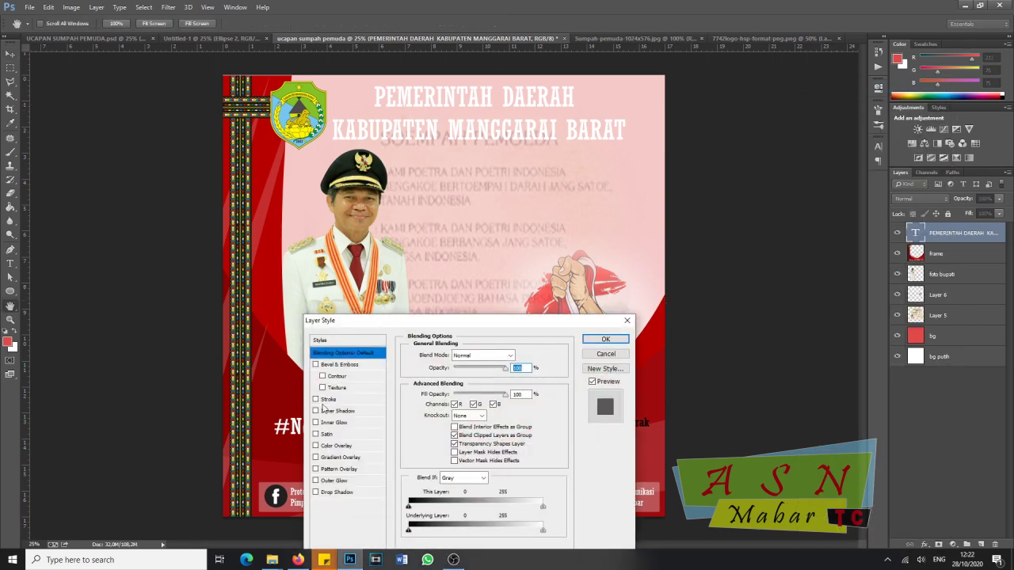
{"action": "left_click_drag", "start_coordinate": [367, 321], "coordinate": [458, 227]}
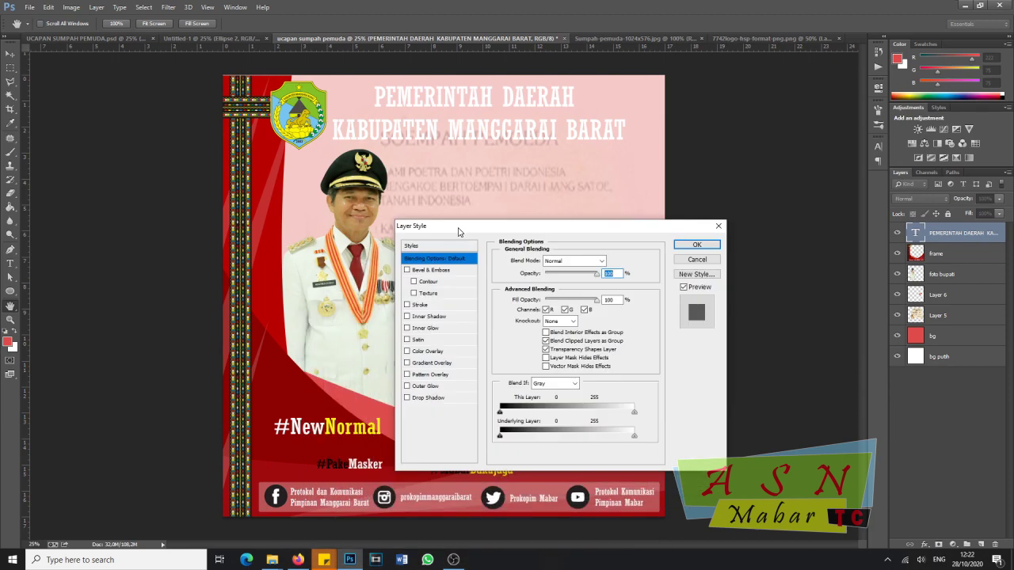
{"action": "left_click", "coordinate": [420, 307]}
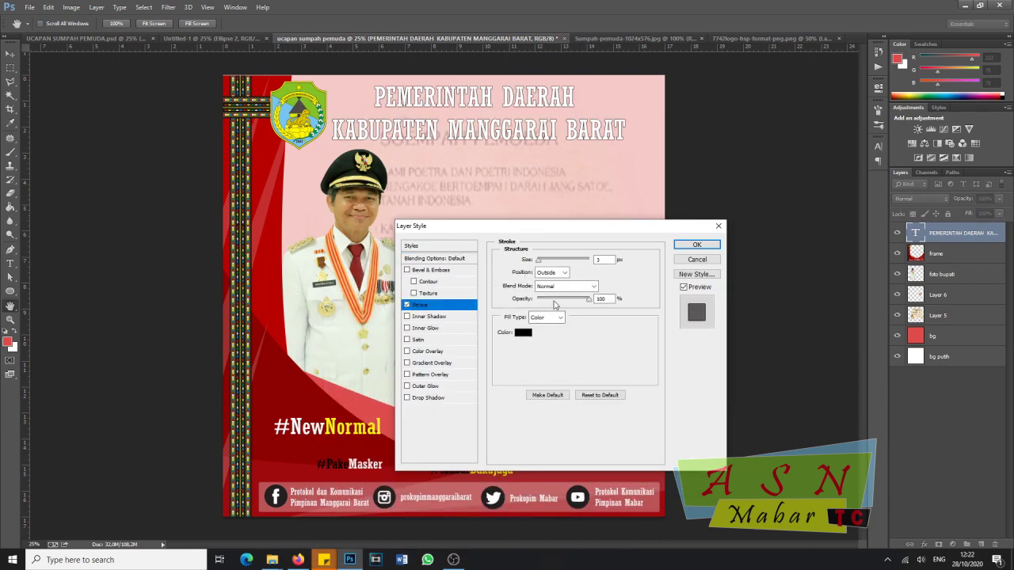
{"action": "left_click", "coordinate": [523, 332]}
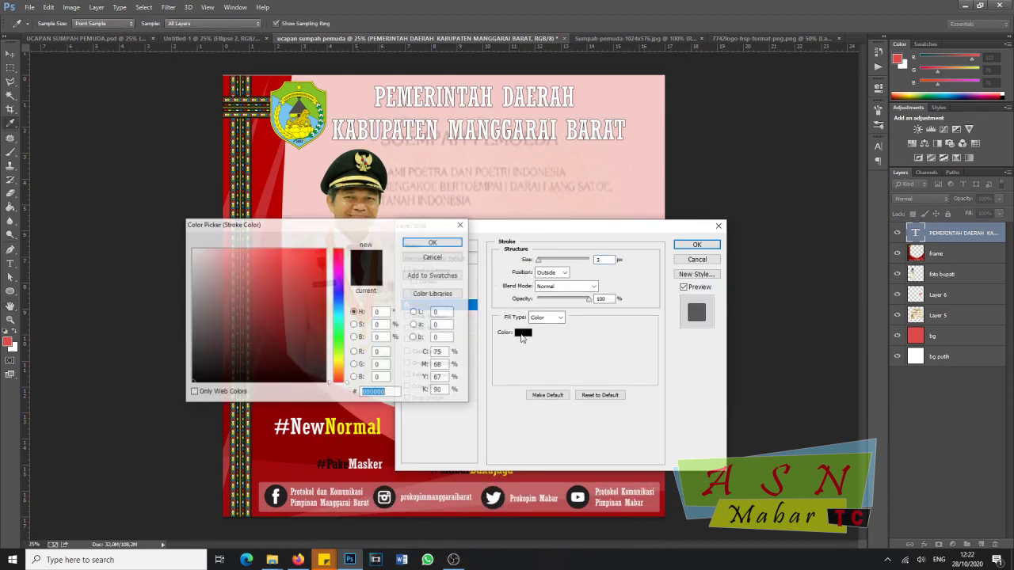
{"action": "left_click", "coordinate": [262, 160]}
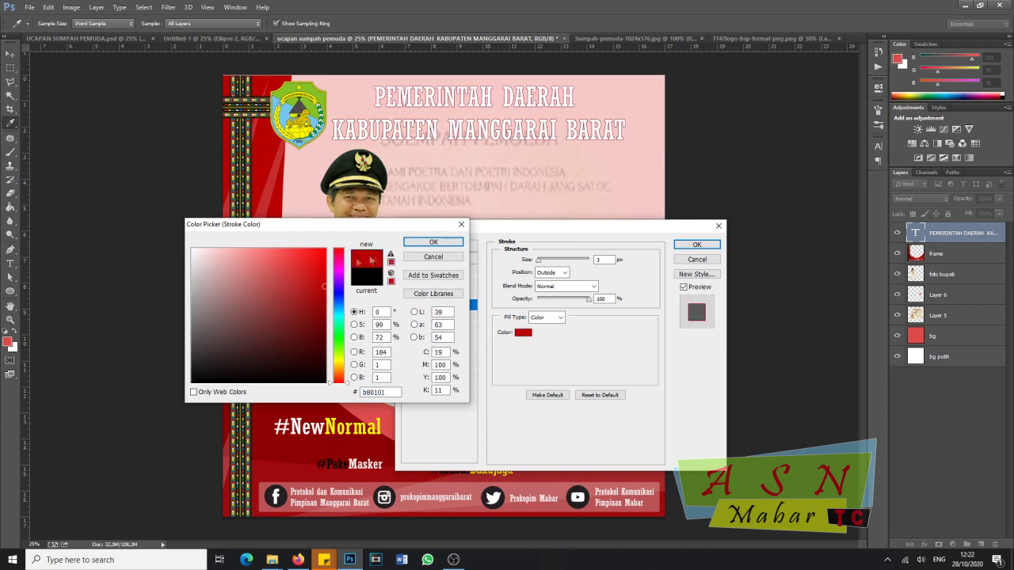
{"action": "left_click", "coordinate": [433, 242]}
{"action": "left_click_drag", "start_coordinate": [539, 264], "coordinate": [543, 266]}
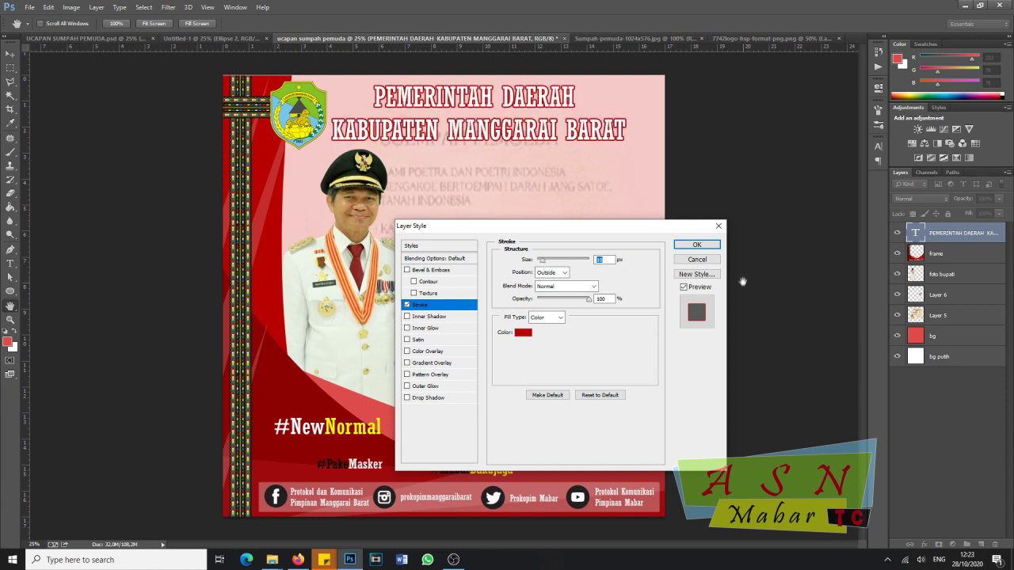
{"action": "left_click", "coordinate": [697, 245]}
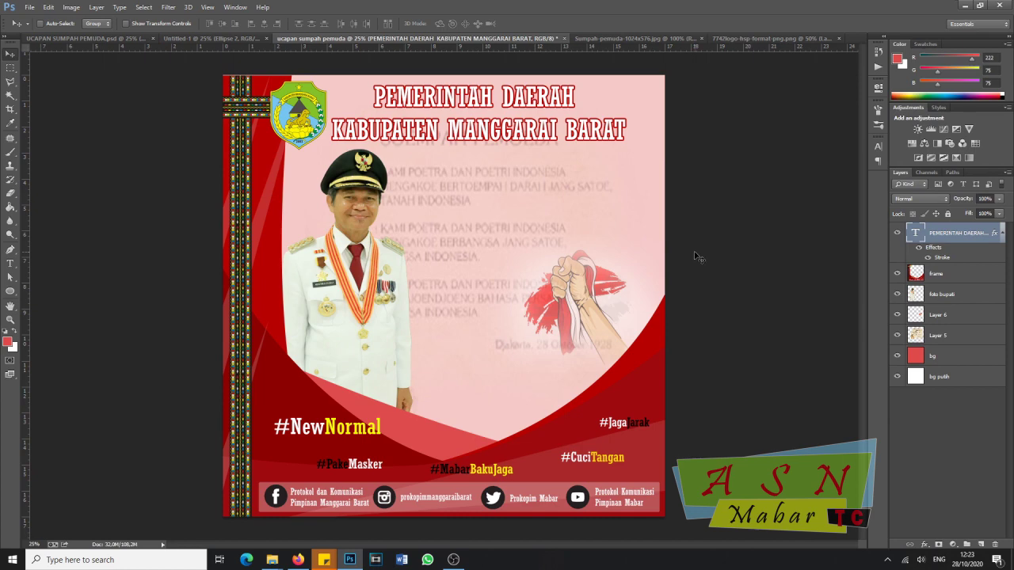
- Add the text "Mengucapkan" on a new text layer and place it just below the heading
{"action": "left_click", "coordinate": [9, 265]}
{"action": "left_click", "coordinate": [446, 163]}
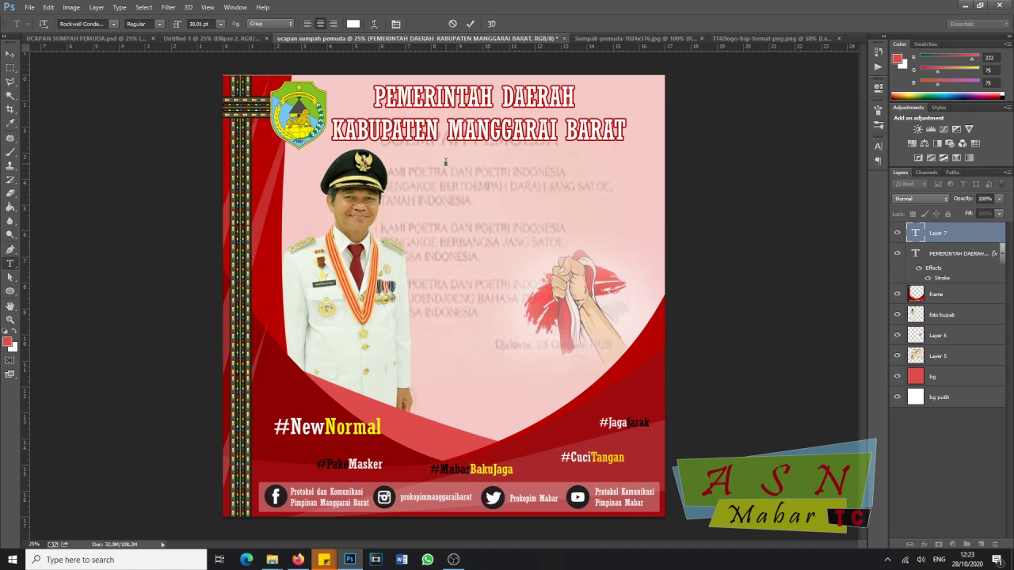
{"action": "type", "text": "Mengucan"}
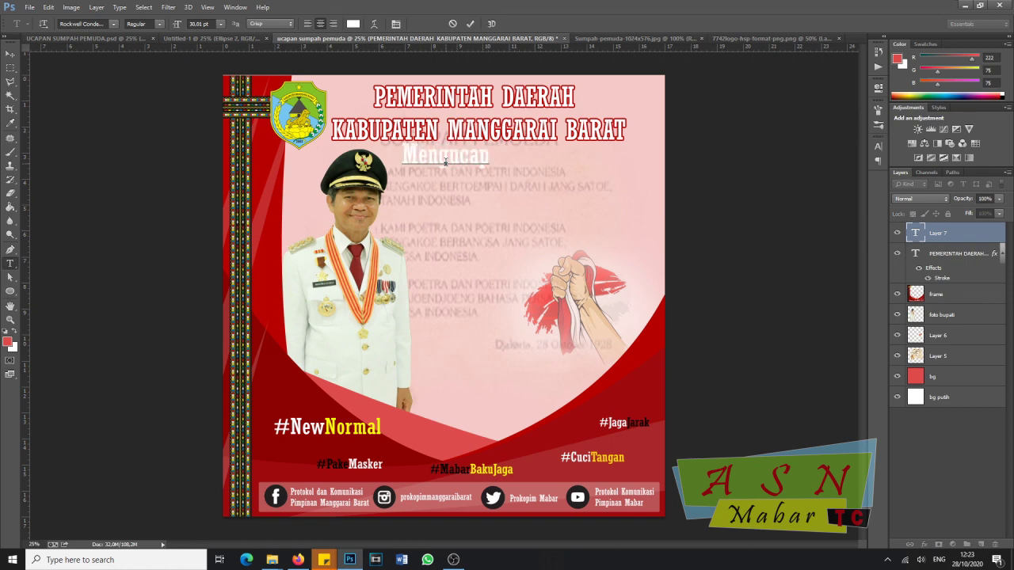
{"action": "key", "text": "BackSpace"}
{"action": "type", "text": "pkan"}
{"action": "left_click_drag", "start_coordinate": [459, 191], "coordinate": [484, 198]}
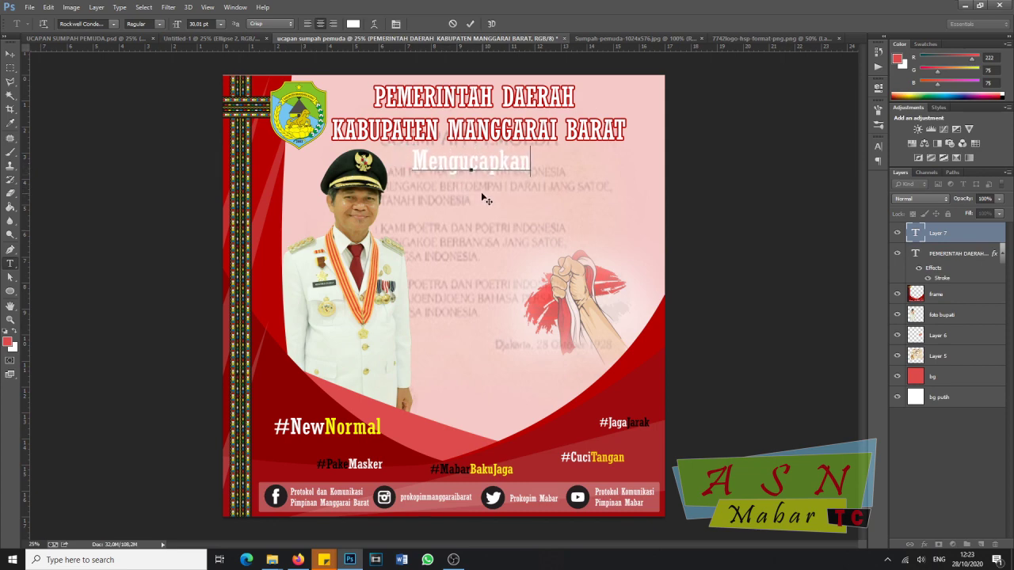
- Try the Parchment font on the word "Mengucapkan" and replace it with Mistral
{"action": "double_click", "coordinate": [413, 162]}
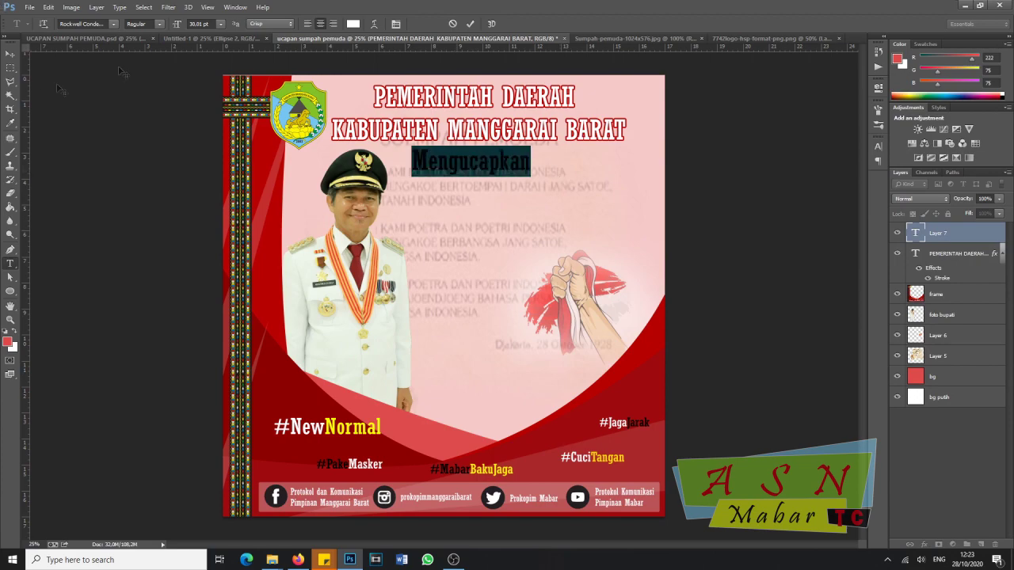
{"action": "left_click", "coordinate": [113, 25]}
{"action": "scroll", "coordinate": [159, 182], "scroll_direction": "up", "scroll_amount": 10}
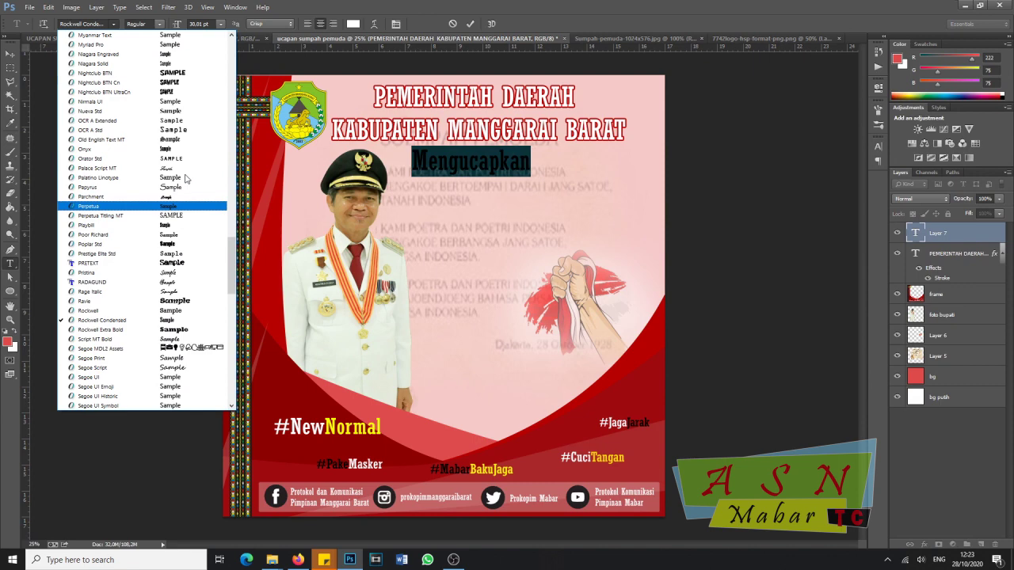
{"action": "left_click", "coordinate": [178, 196]}
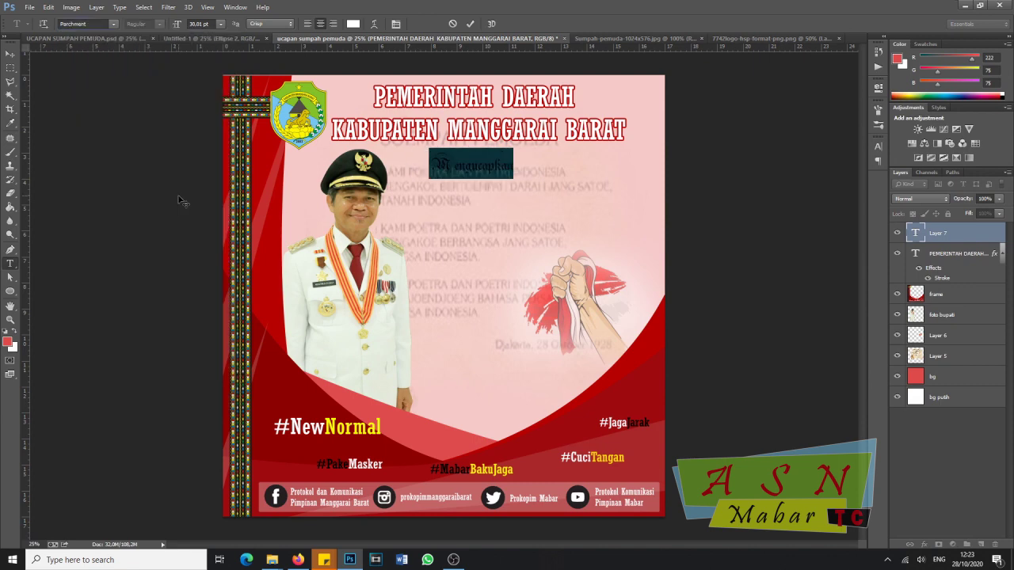
{"action": "left_click", "coordinate": [118, 27]}
{"action": "scroll", "coordinate": [169, 135], "scroll_direction": "up", "scroll_amount": 5}
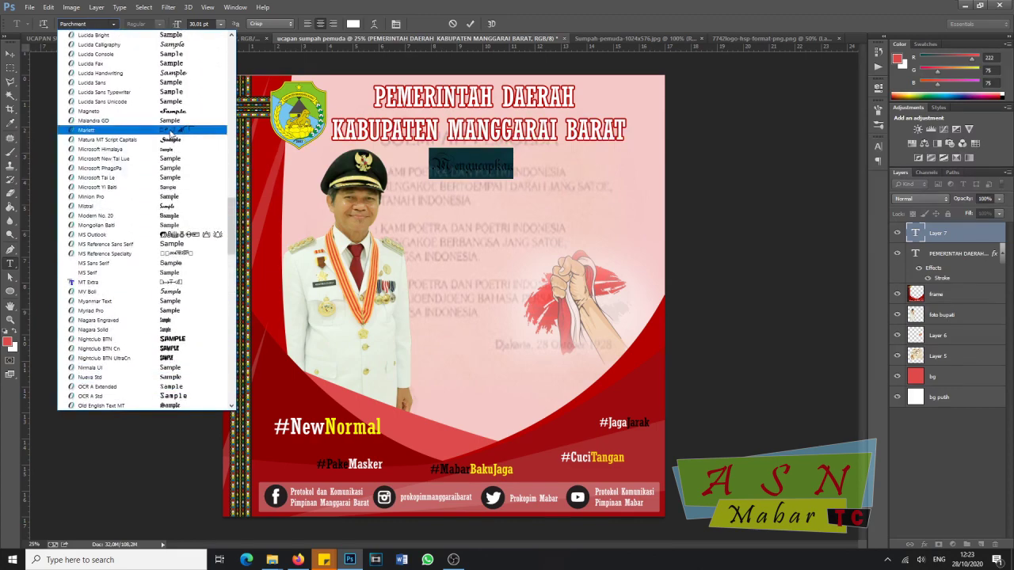
{"action": "left_click", "coordinate": [198, 207]}
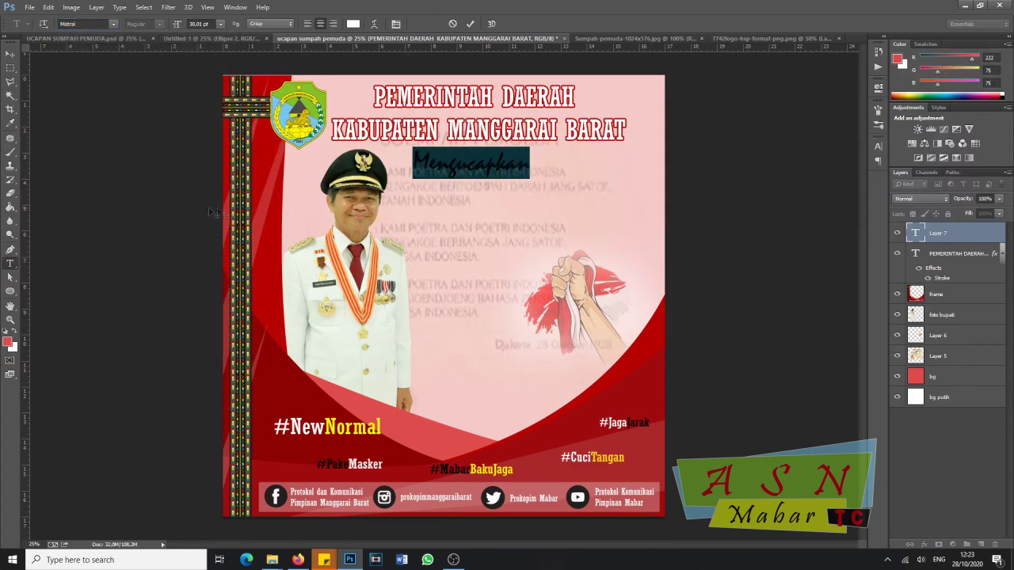
- Look through the available fonts for the word "Mengucapkan" and keep Mistral
{"action": "left_click", "coordinate": [116, 27]}
{"action": "scroll", "coordinate": [130, 81], "scroll_direction": "up", "scroll_amount": 5}
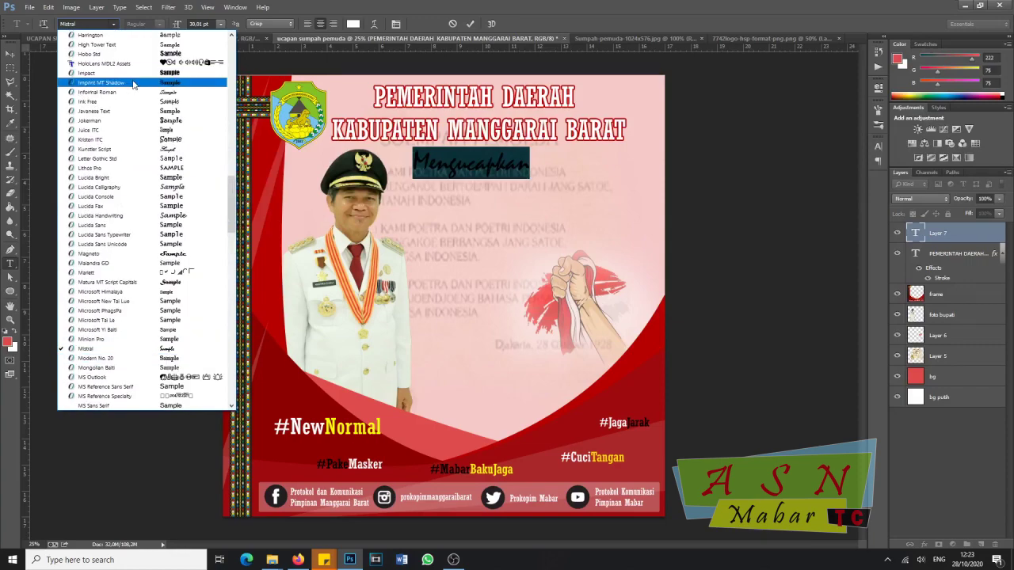
{"action": "scroll", "coordinate": [133, 84], "scroll_direction": "up", "scroll_amount": 8}
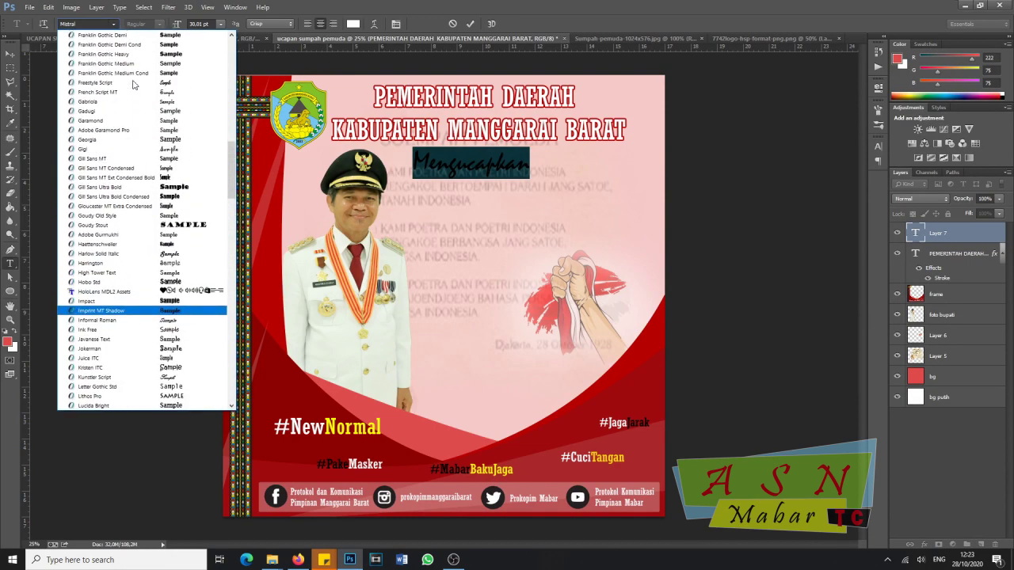
{"action": "scroll", "coordinate": [133, 84], "scroll_direction": "up", "scroll_amount": 5}
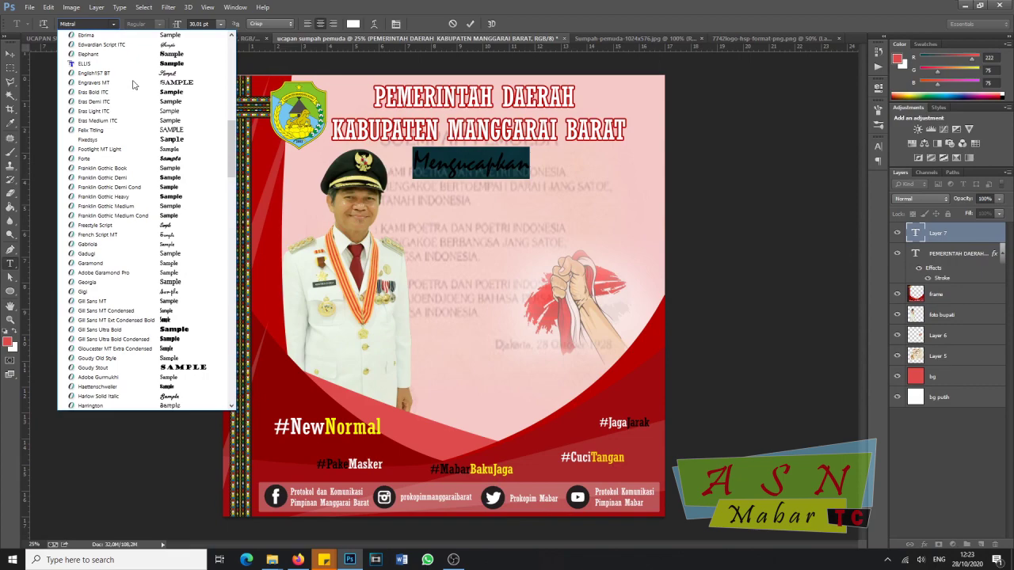
{"action": "scroll", "coordinate": [133, 84], "scroll_direction": "up", "scroll_amount": 9}
{"action": "scroll", "coordinate": [133, 84], "scroll_direction": "up", "scroll_amount": 10}
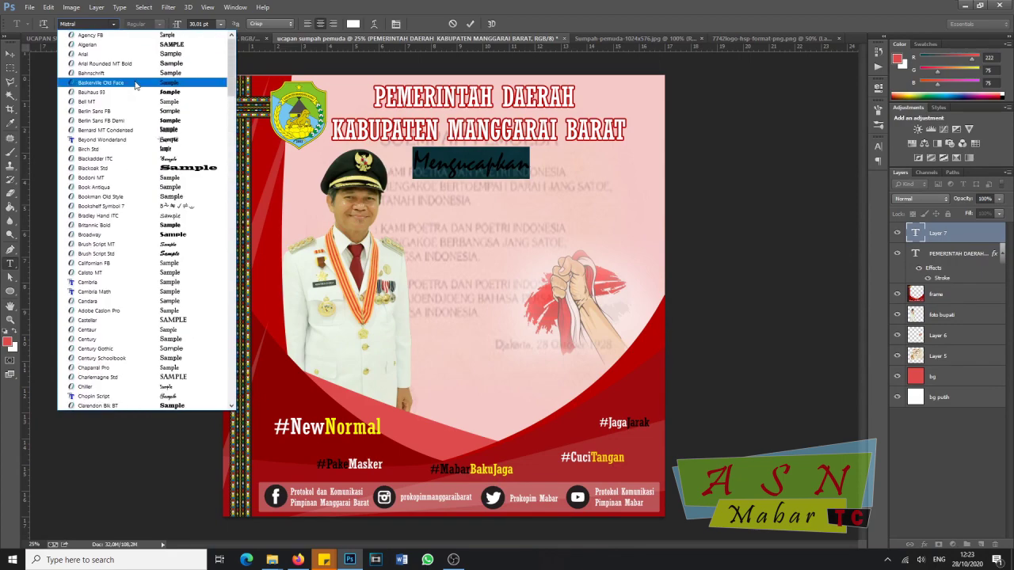
{"action": "scroll", "coordinate": [194, 129], "scroll_direction": "down", "scroll_amount": 20}
{"action": "scroll", "coordinate": [198, 131], "scroll_direction": "down", "scroll_amount": 8}
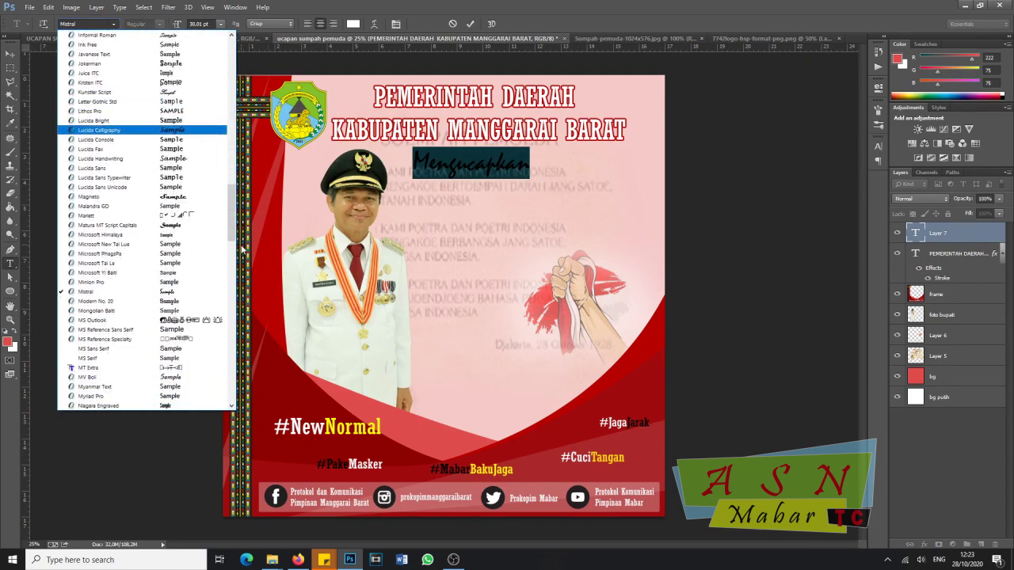
{"action": "left_click", "coordinate": [184, 291]}
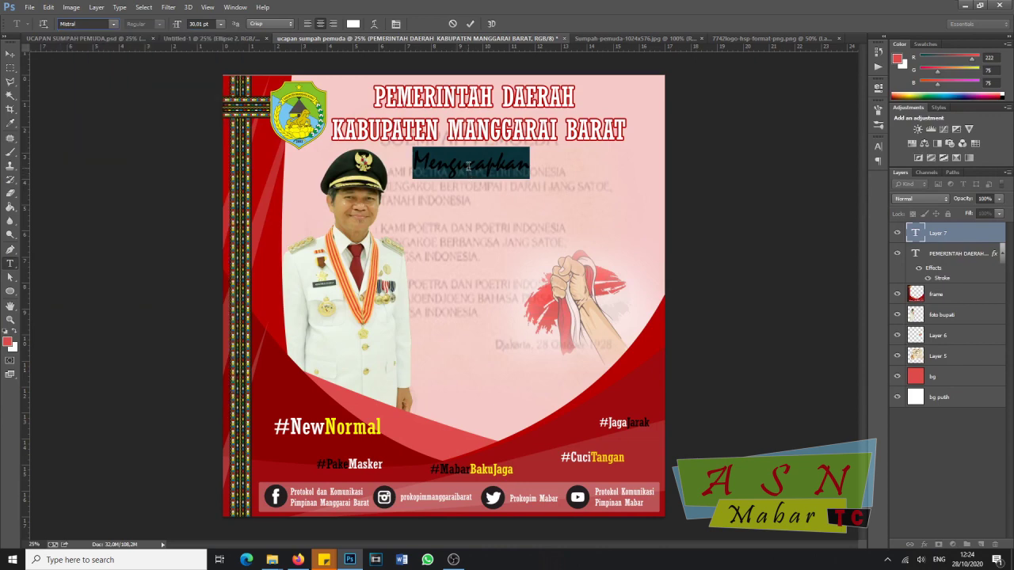
{"action": "left_click", "coordinate": [440, 166]}
{"action": "left_click_drag", "start_coordinate": [417, 164], "coordinate": [559, 168]}
- Using UCAPAN SUMPAH PEMUDA.psd as reference, give the "Mengucapkan" layer an outside stroke in dark red b80101, slightly thicker than the default
{"action": "left_click", "coordinate": [102, 40]}
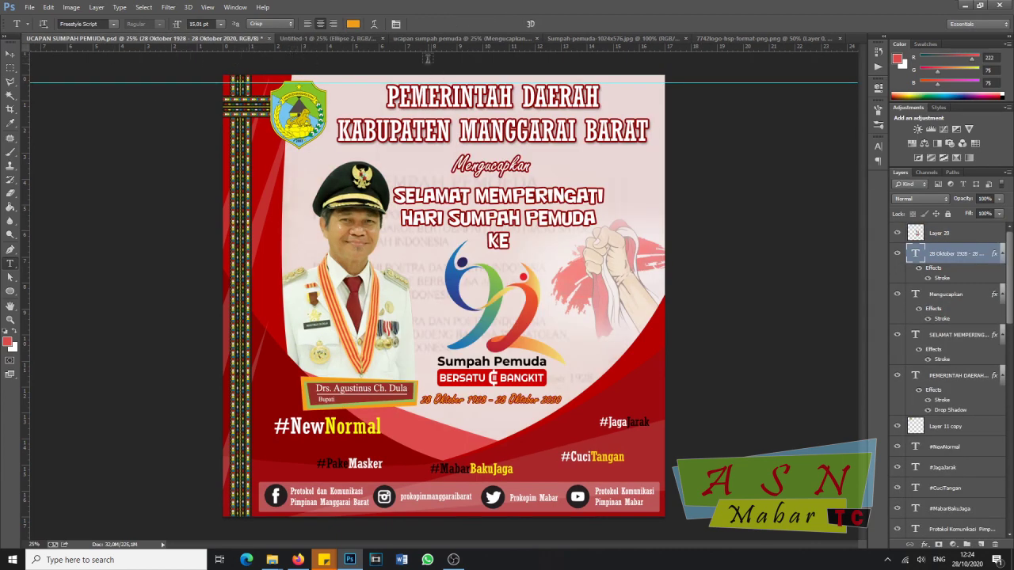
{"action": "left_click", "coordinate": [451, 38]}
{"action": "right_click", "coordinate": [963, 233]}
{"action": "left_click", "coordinate": [844, 88]}
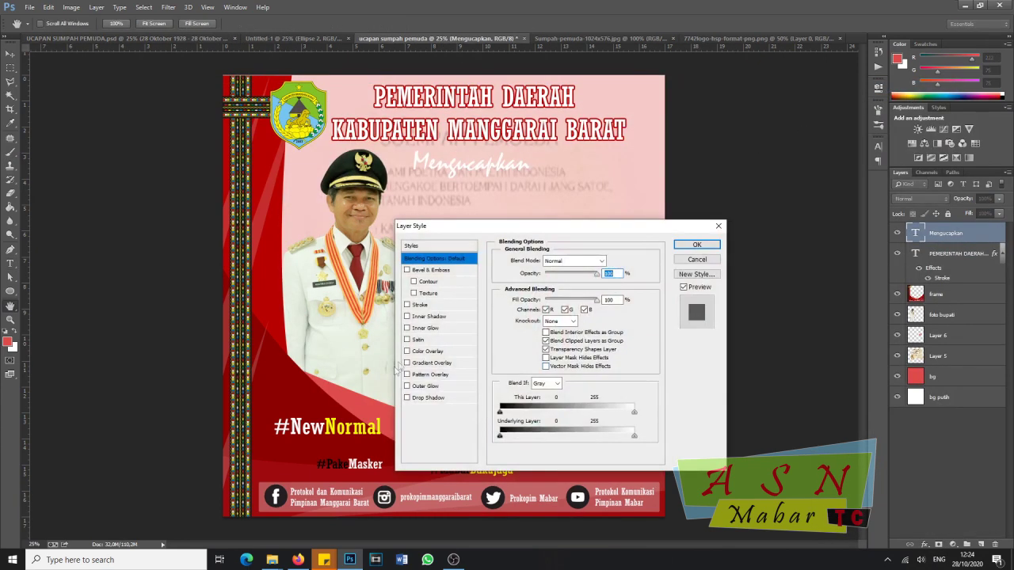
{"action": "left_click", "coordinate": [406, 305]}
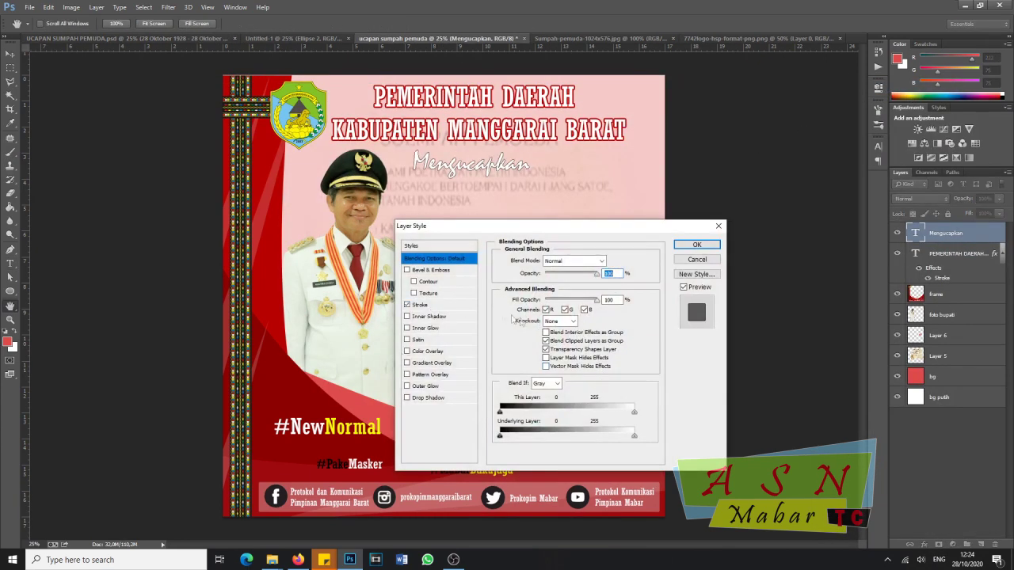
{"action": "left_click", "coordinate": [443, 306]}
{"action": "left_click", "coordinate": [523, 335]}
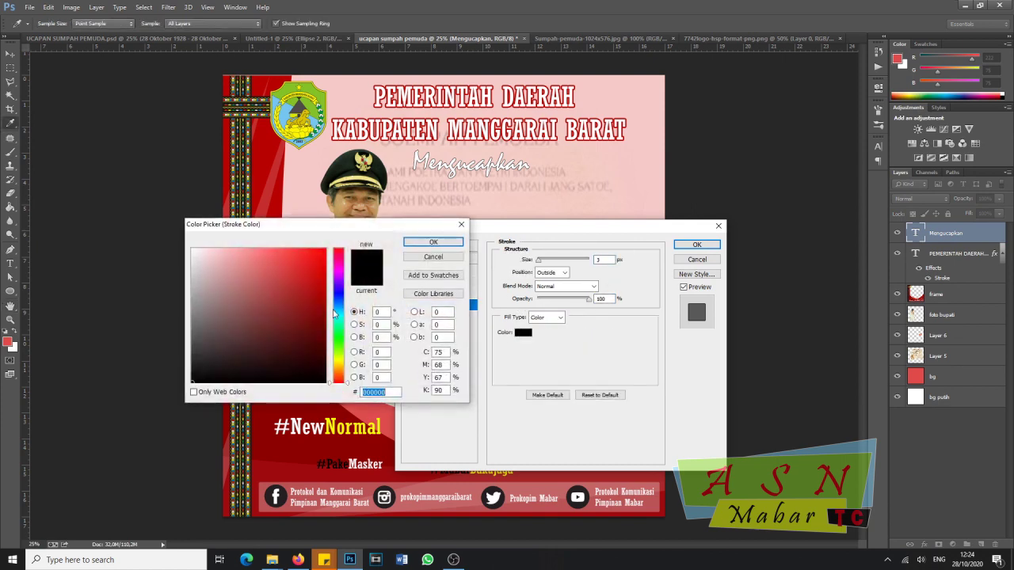
{"action": "left_click", "coordinate": [265, 169]}
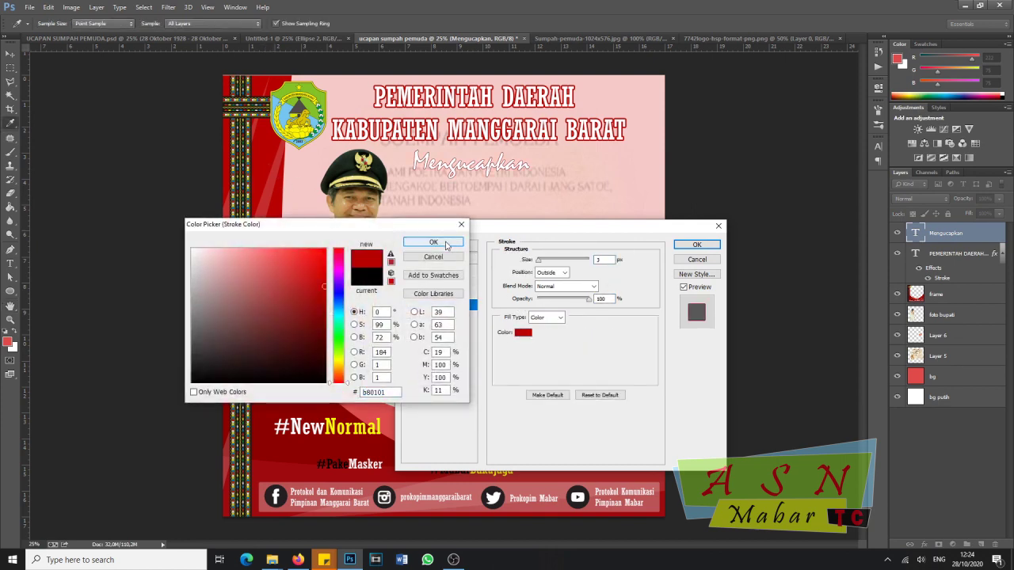
{"action": "left_click", "coordinate": [434, 241]}
{"action": "left_click_drag", "start_coordinate": [541, 264], "coordinate": [543, 265]}
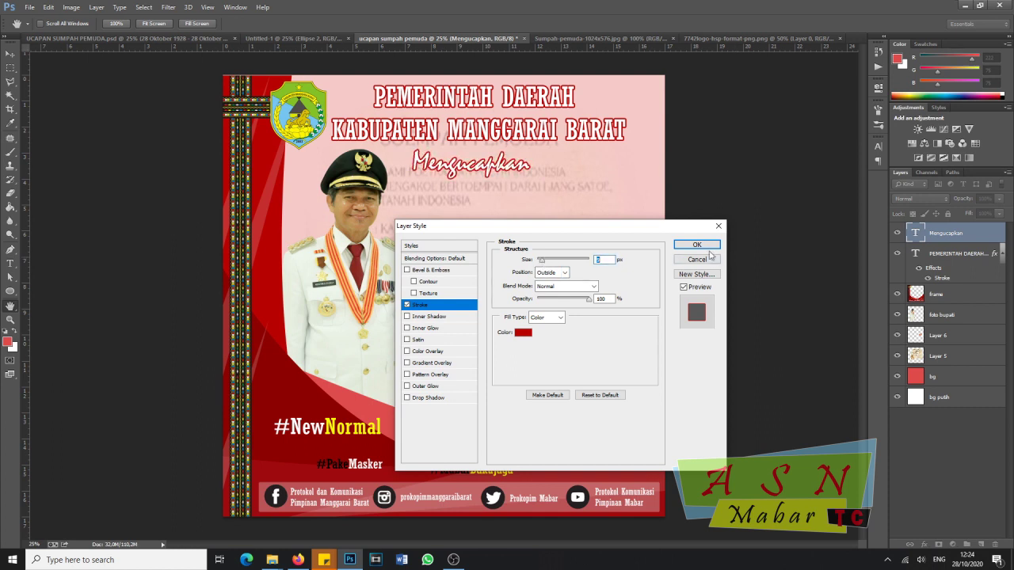
{"action": "left_click", "coordinate": [600, 260]}
{"action": "left_click", "coordinate": [693, 248]}
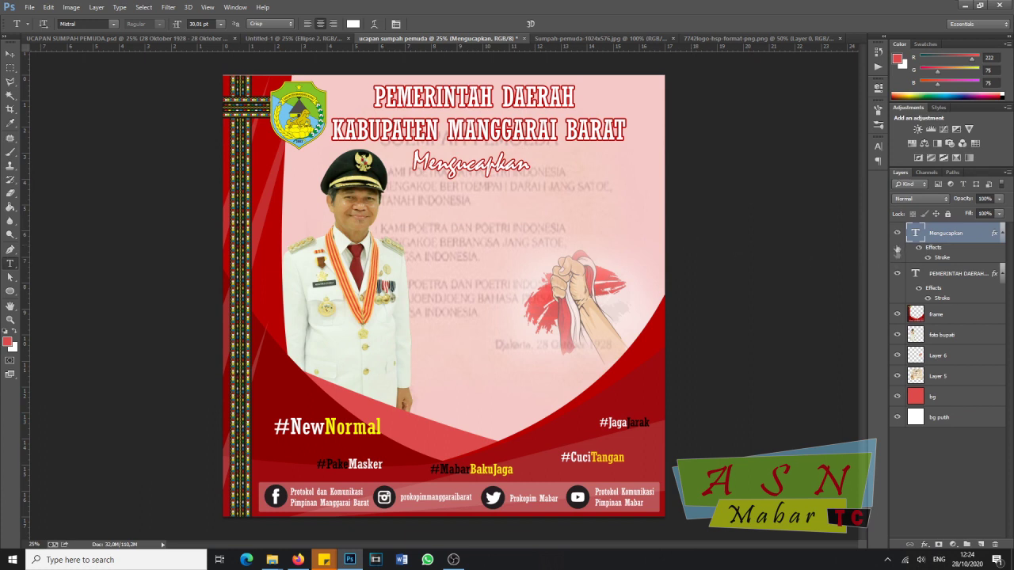
- Add a text layer reading "SELAMAT MEMPERINGATI / HARI SUMPAH PEMUDA / KE" on three lines and place it beneath "Mengucapkan"
{"action": "left_click", "coordinate": [401, 210]}
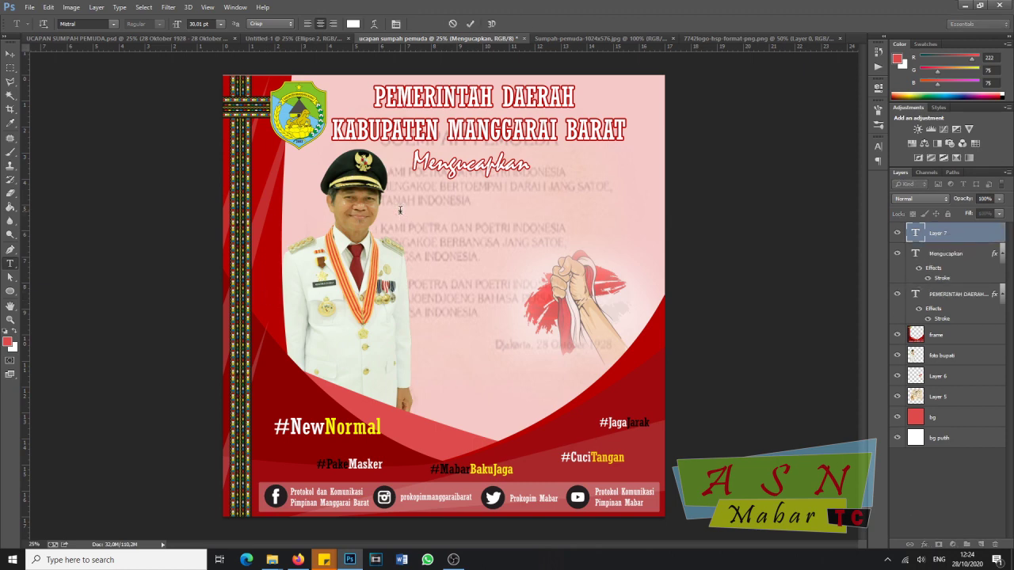
{"action": "type", "text": "SELAMAT MEMPERINGATI "}
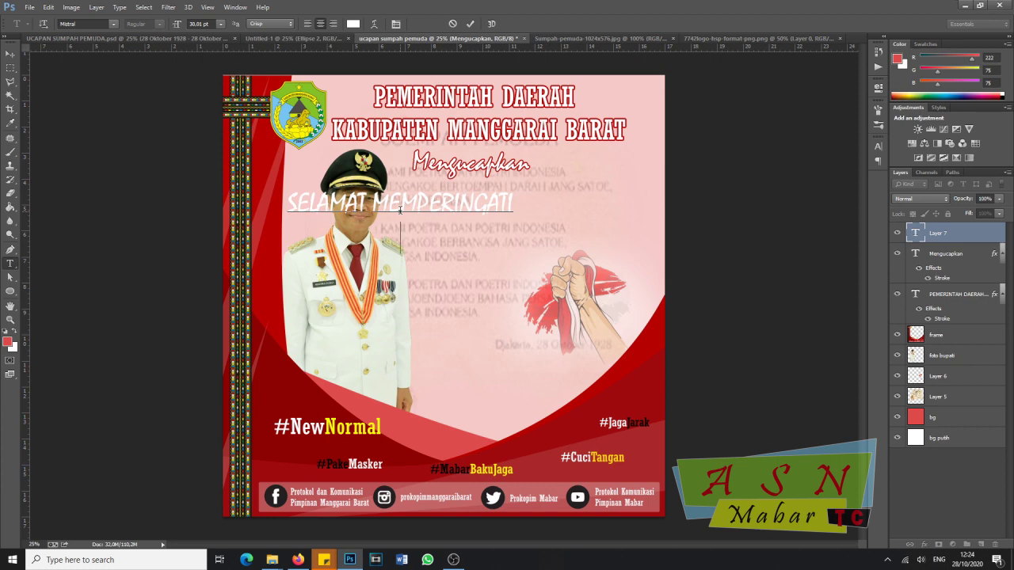
{"action": "type", "text": "HARI"}
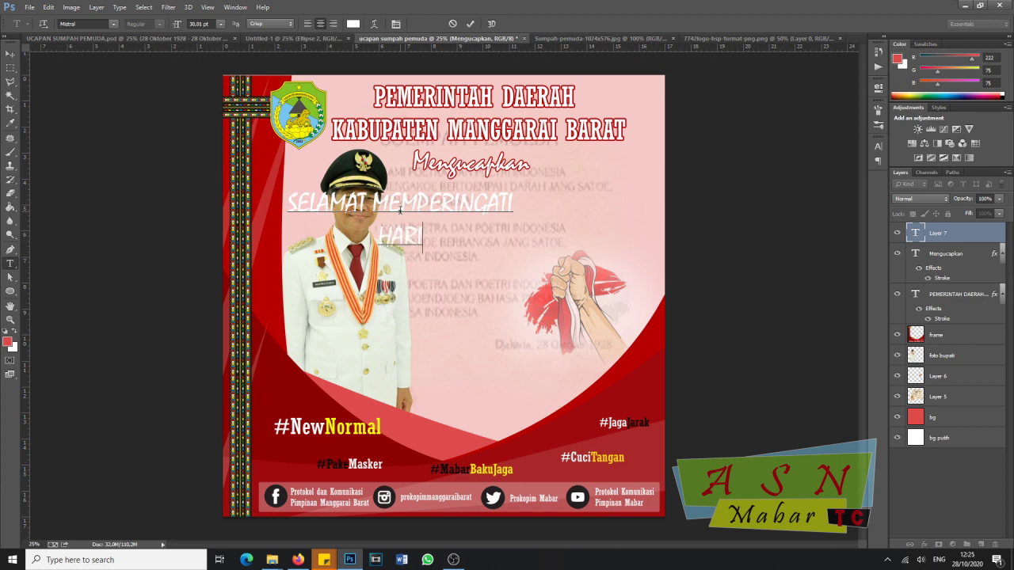
{"action": "type", "text": " SUMPAH PEMUDA"}
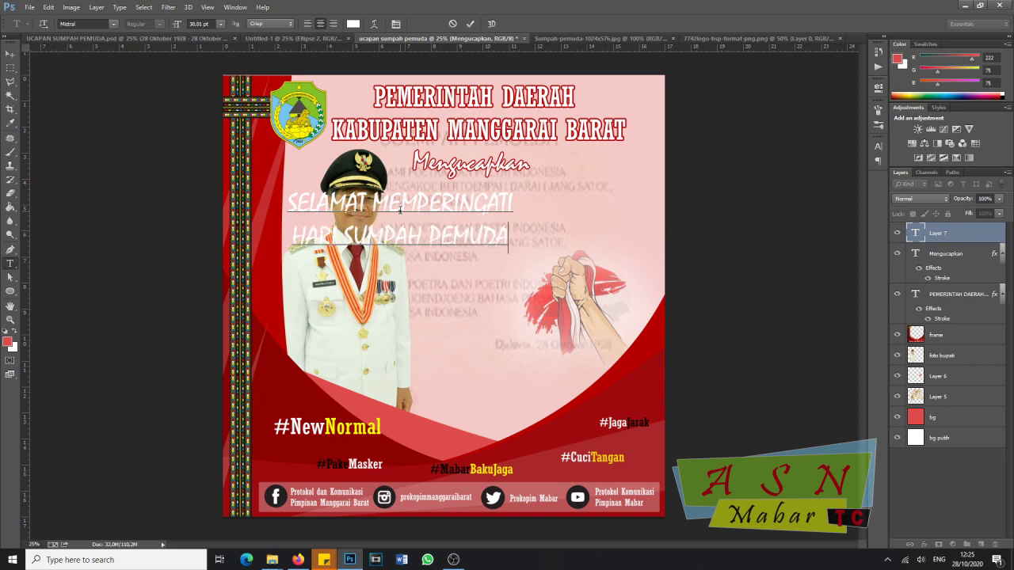
{"action": "key", "text": "Return"}
{"action": "type", "text": "KE"}
{"action": "key", "text": "BackSpace"}
{"action": "key", "text": "BackSpace"}
{"action": "key", "text": "BackSpace"}
{"action": "type", "text": "KE"}
{"action": "key", "text": "ctrl+a"}
{"action": "left_click_drag", "start_coordinate": [478, 318], "coordinate": [567, 318]}
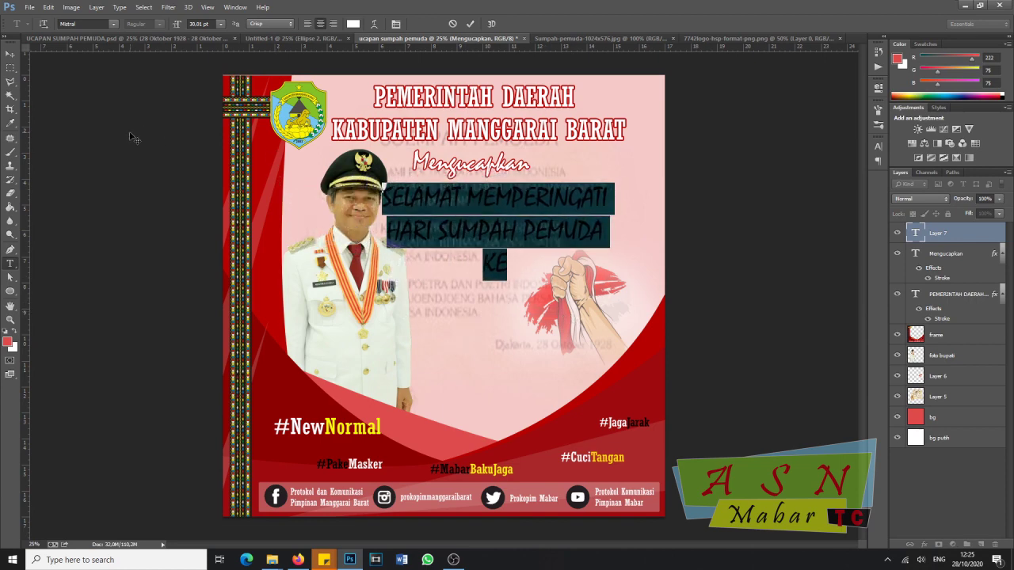
- Change the font of the three-line greeting text to Nightclub BTN Cn
{"action": "left_click", "coordinate": [113, 24]}
{"action": "scroll", "coordinate": [158, 119], "scroll_direction": "down", "scroll_amount": 10}
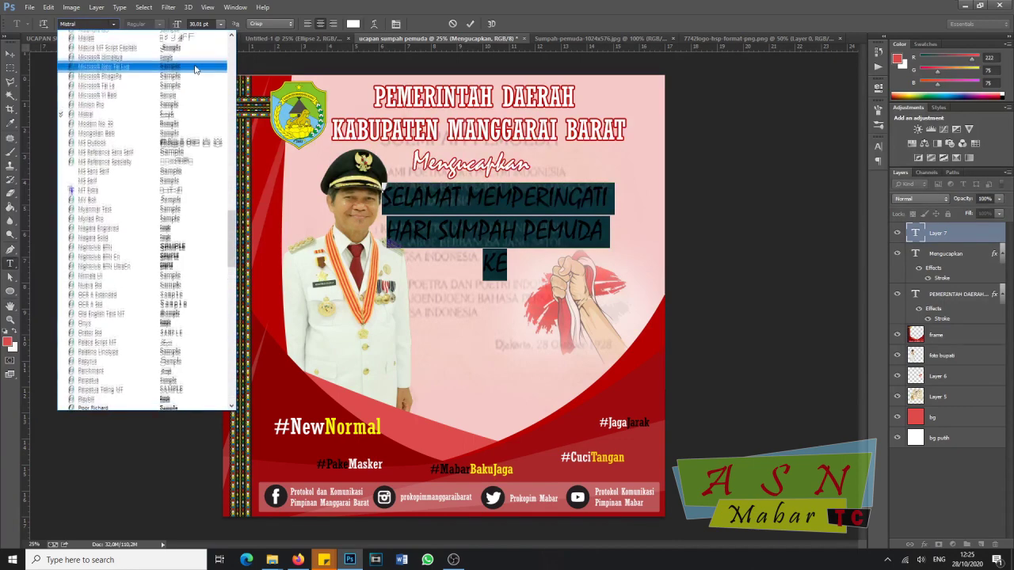
{"action": "scroll", "coordinate": [196, 74], "scroll_direction": "up", "scroll_amount": 15}
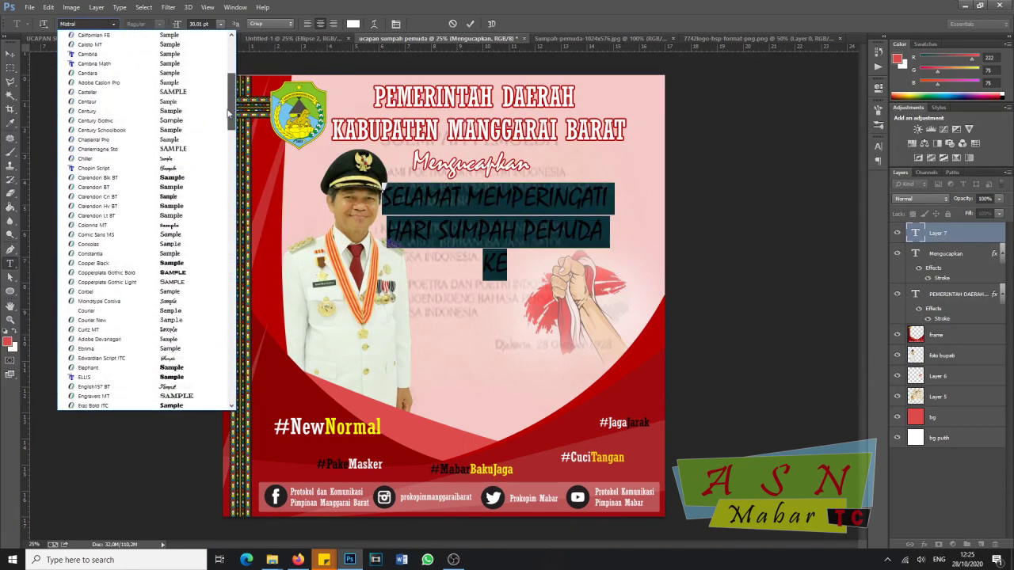
{"action": "left_click_drag", "start_coordinate": [228, 98], "coordinate": [248, 161]}
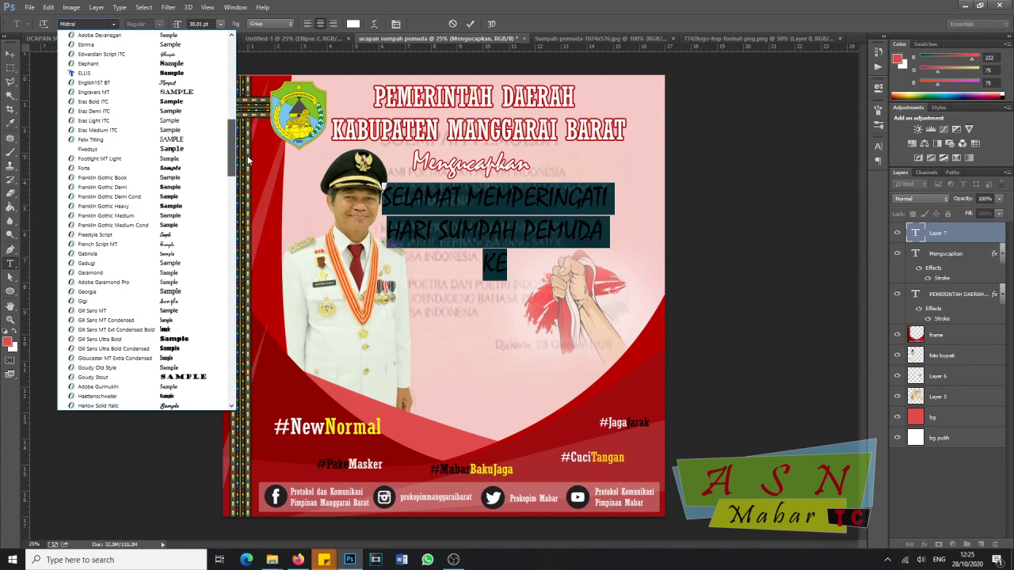
{"action": "left_click_drag", "start_coordinate": [248, 160], "coordinate": [249, 73]}
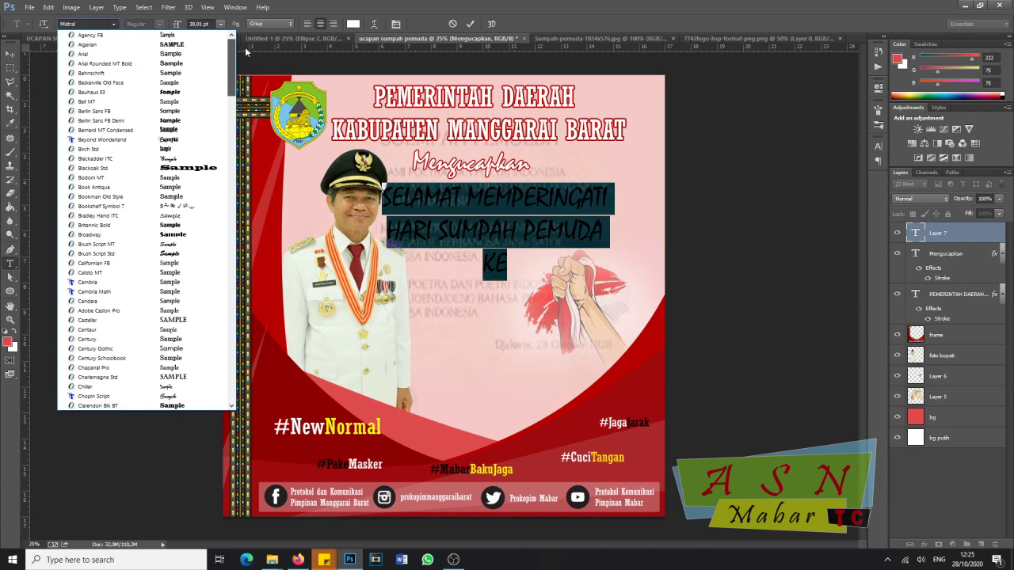
{"action": "left_click_drag", "start_coordinate": [237, 83], "coordinate": [238, 139]}
{"action": "left_click_drag", "start_coordinate": [238, 141], "coordinate": [248, 248]}
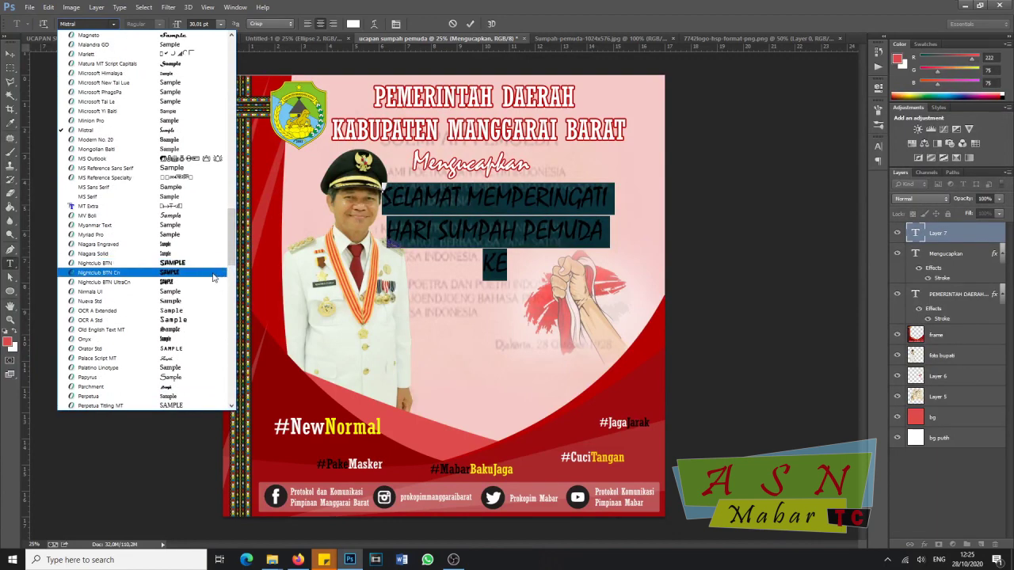
{"action": "left_click", "coordinate": [212, 272]}
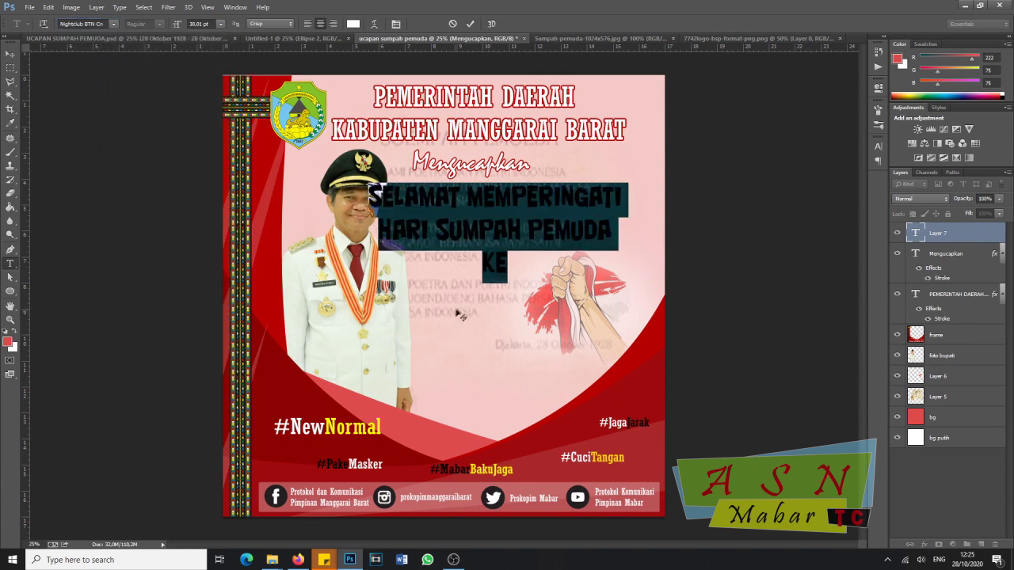
- Reduce the greeting text to 22.01 pt and reposition it beside the portrait, just below "Mengucapkan"
{"action": "left_click_drag", "start_coordinate": [470, 302], "coordinate": [461, 309]}
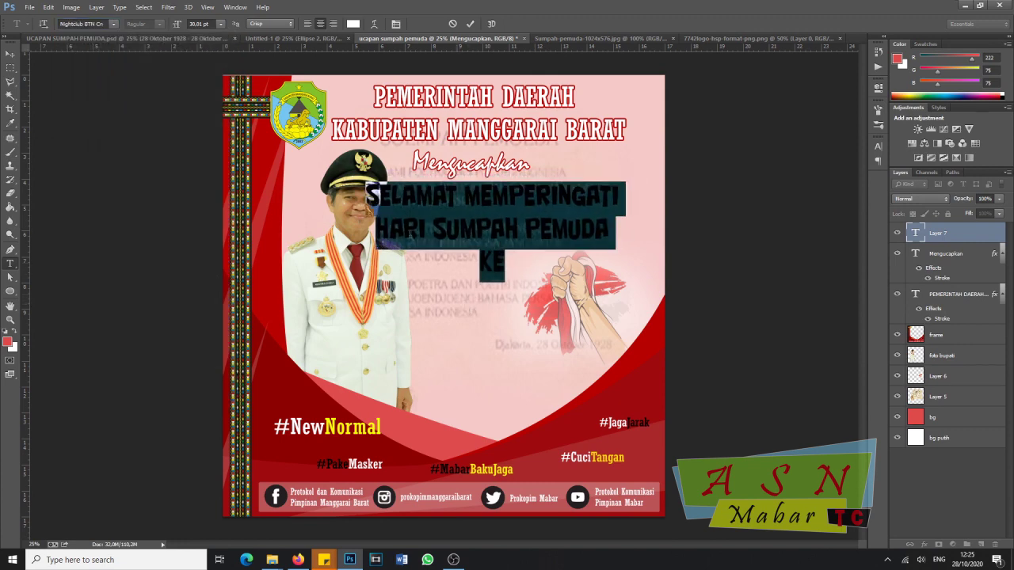
{"action": "left_click_drag", "start_coordinate": [176, 25], "coordinate": [172, 29]}
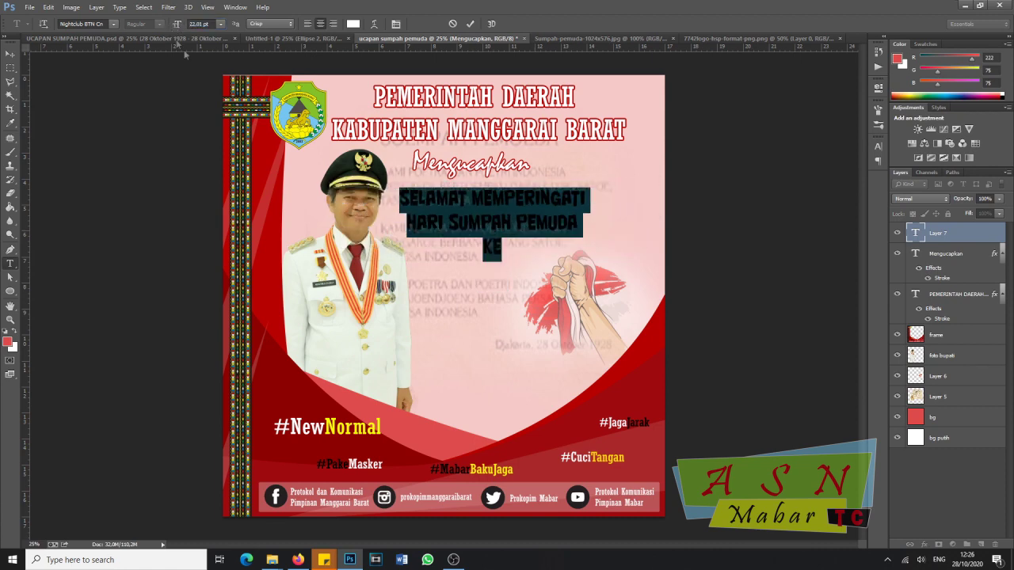
{"action": "left_click_drag", "start_coordinate": [499, 300], "coordinate": [489, 294]}
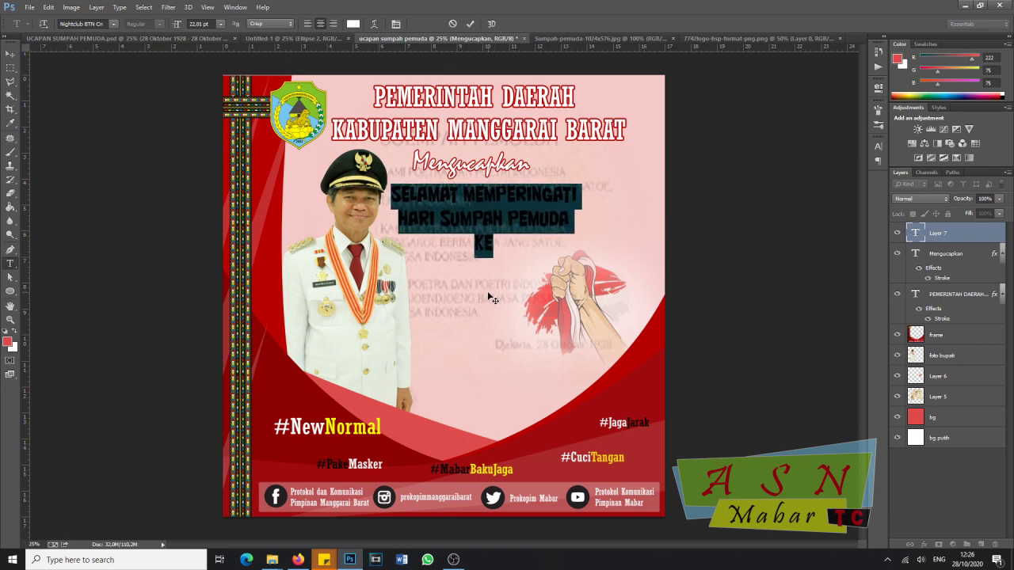
- Finish the text edit and shift the "Mengucapkan" word and the heading slightly to the right above the greeting
{"action": "left_click", "coordinate": [959, 254]}
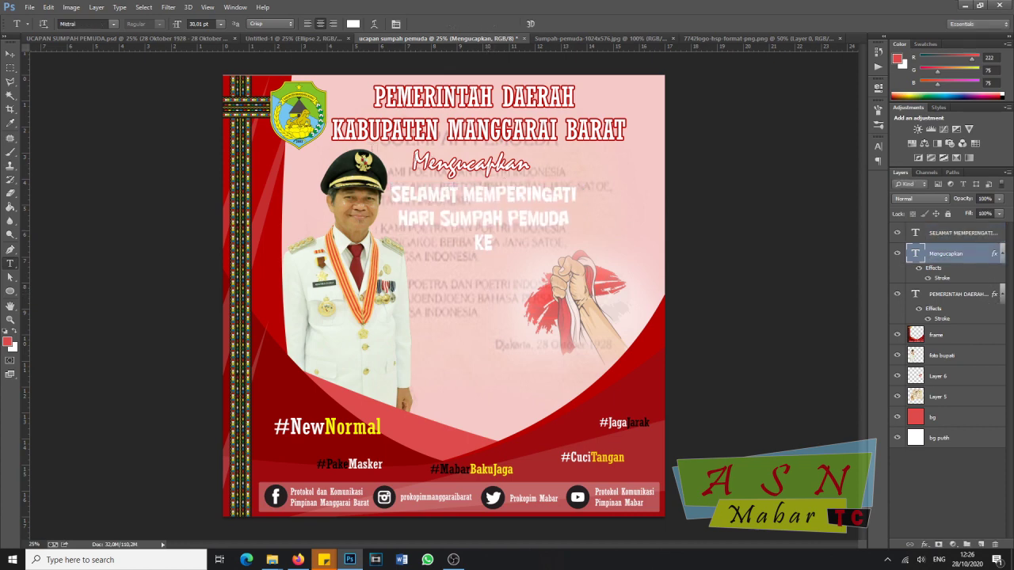
{"action": "left_click", "coordinate": [10, 53]}
{"action": "left_click_drag", "start_coordinate": [454, 171], "coordinate": [470, 168]}
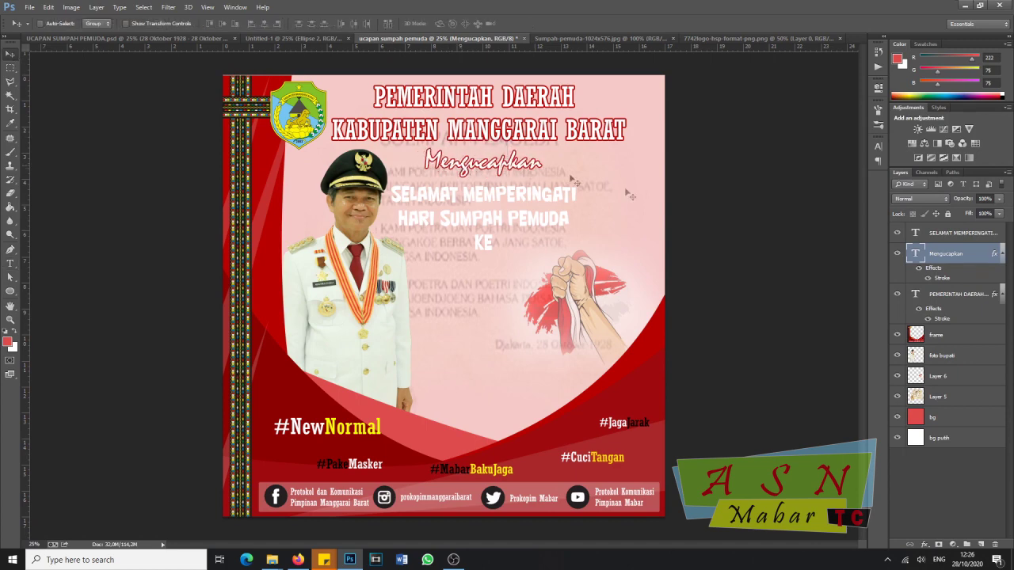
{"action": "left_click", "coordinate": [944, 297]}
{"action": "left_click_drag", "start_coordinate": [440, 134], "coordinate": [452, 134]}
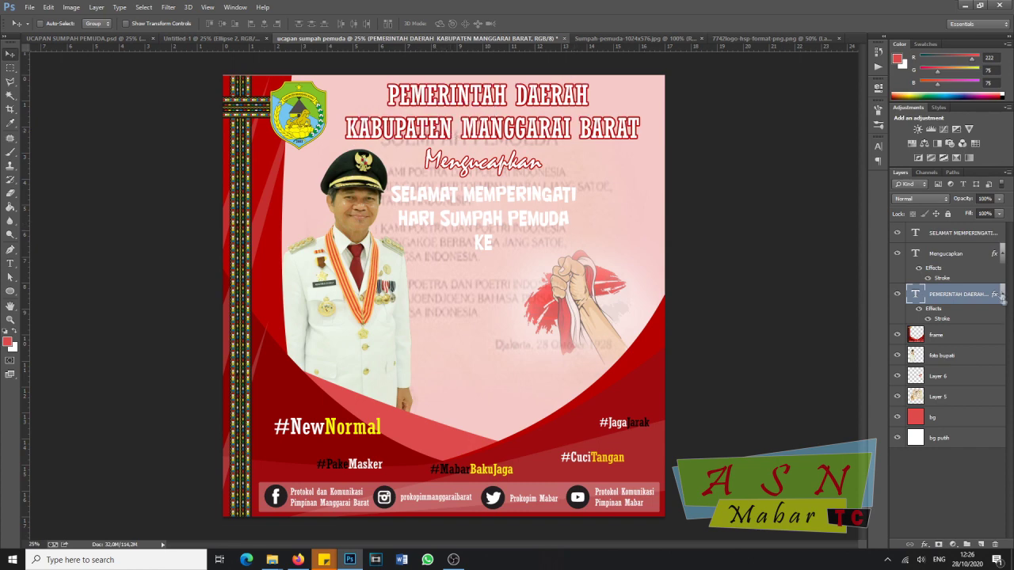
- Enable a Stroke effect on the three-line "SELAMAT MEMPERINGATI" greeting text layer
{"action": "left_click", "coordinate": [962, 235]}
{"action": "left_click", "coordinate": [11, 263]}
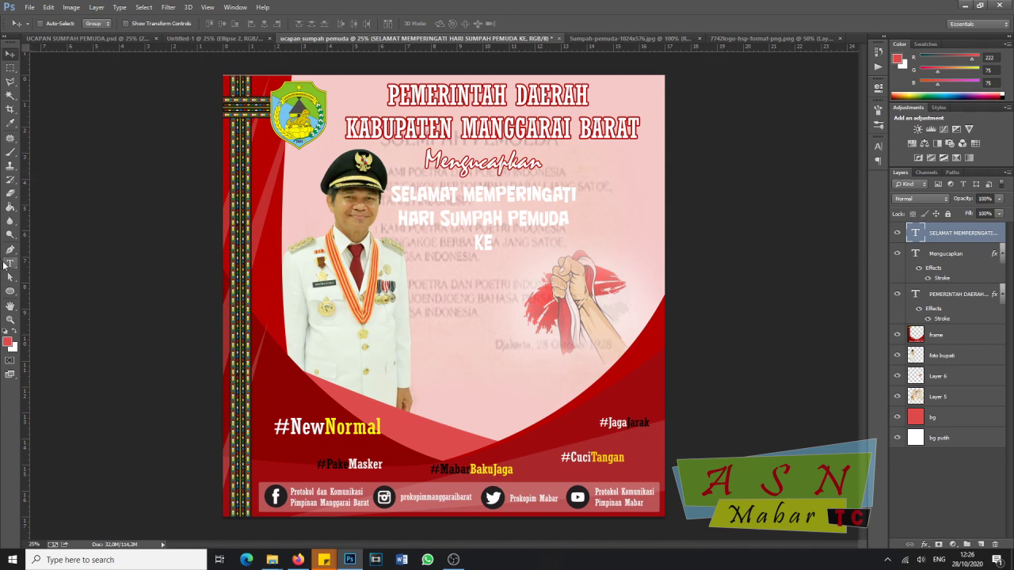
{"action": "left_click_drag", "start_coordinate": [396, 197], "coordinate": [538, 230]}
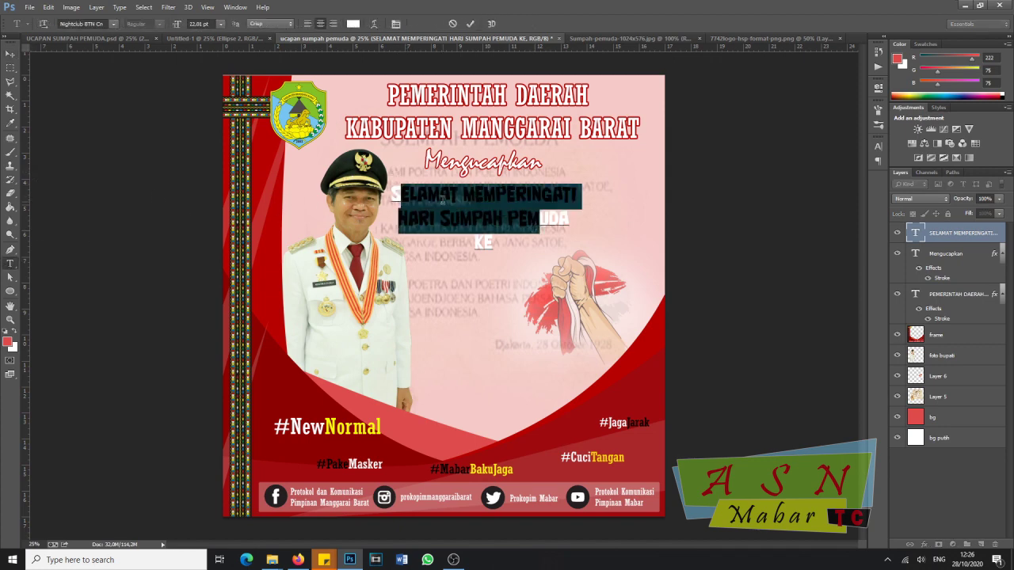
{"action": "left_click_drag", "start_coordinate": [395, 195], "coordinate": [539, 246]}
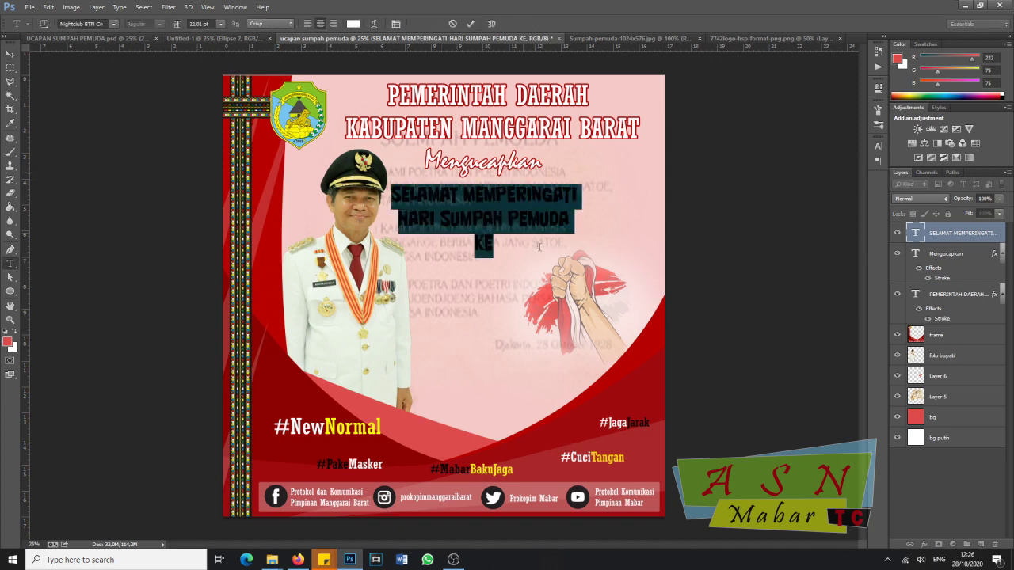
{"action": "right_click", "coordinate": [953, 239]}
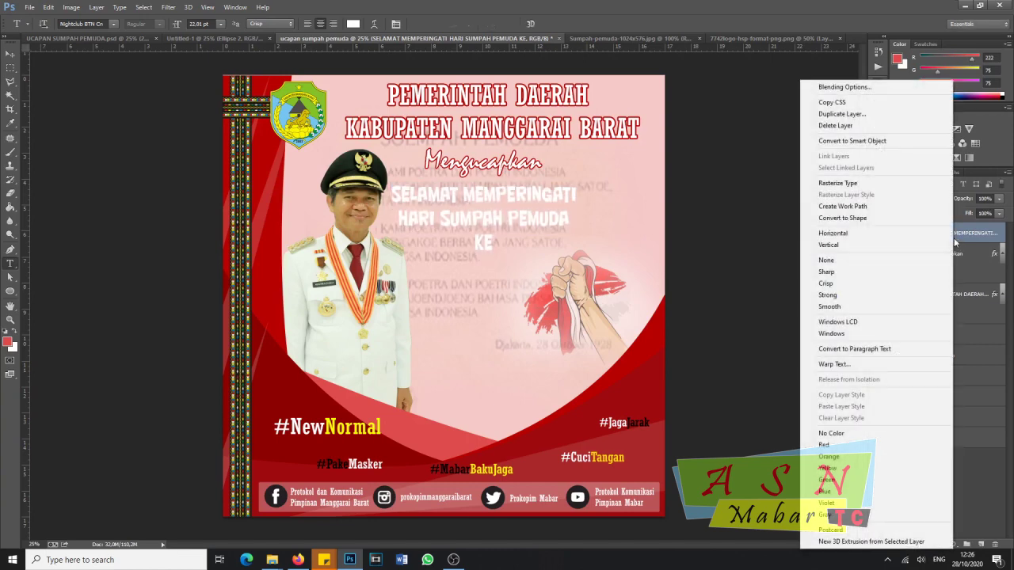
{"action": "left_click", "coordinate": [834, 88]}
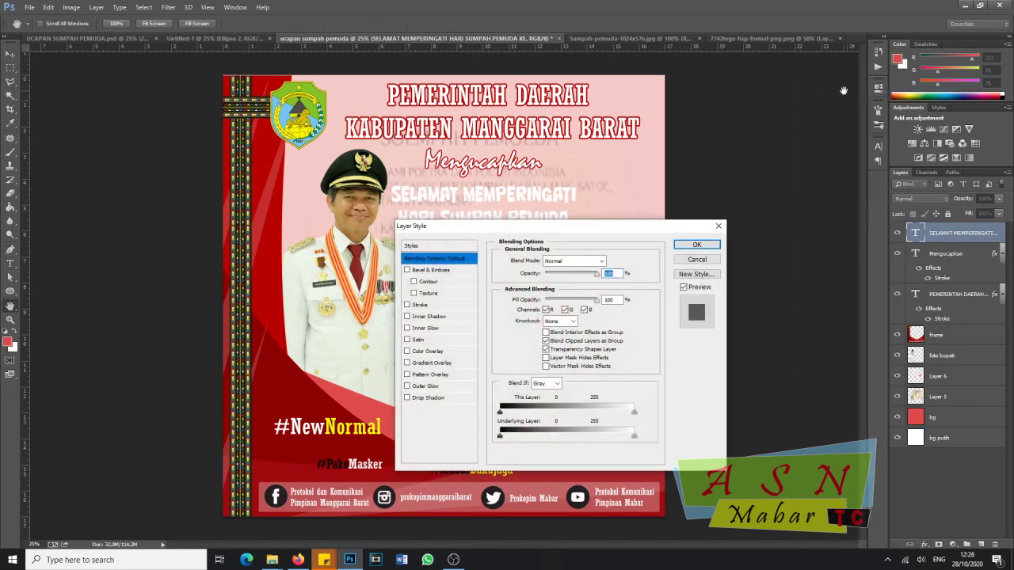
{"action": "left_click", "coordinate": [418, 305]}
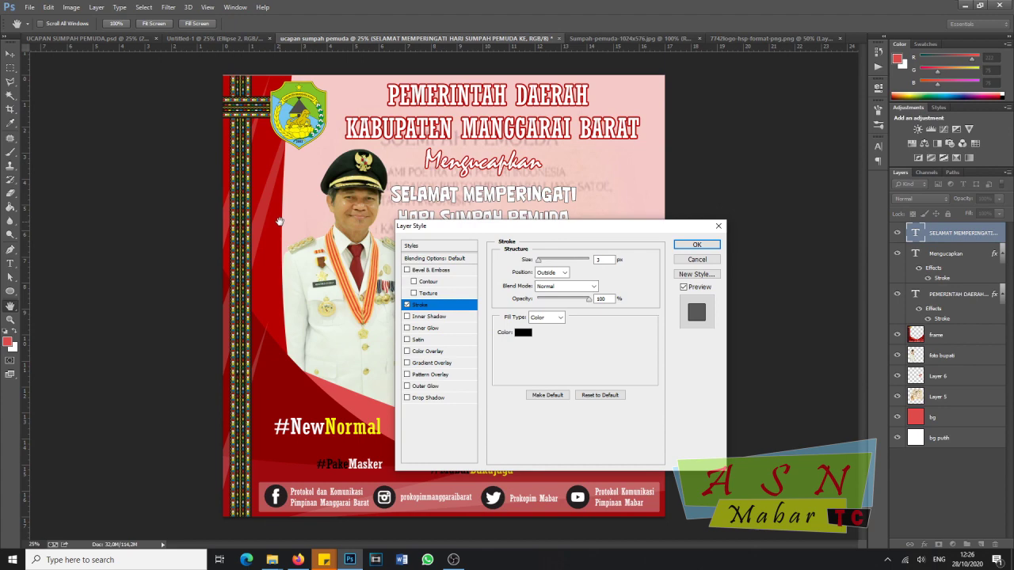
- Colour the greeting text's stroke dark red b80101, sampled from the frame, thicken it slightly and apply the style
{"action": "left_click", "coordinate": [523, 333]}
{"action": "left_click", "coordinate": [252, 177]}
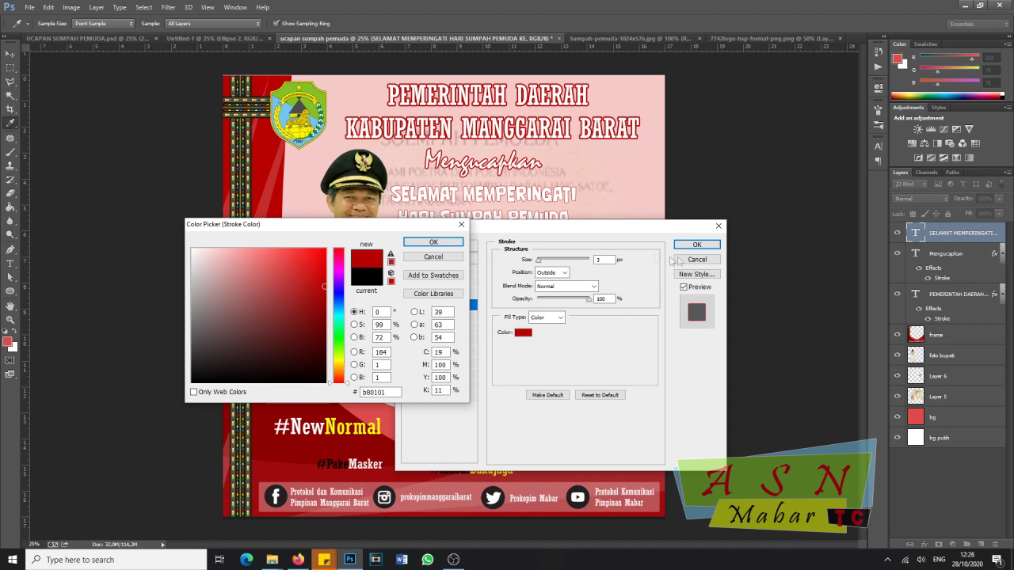
{"action": "left_click", "coordinate": [433, 242]}
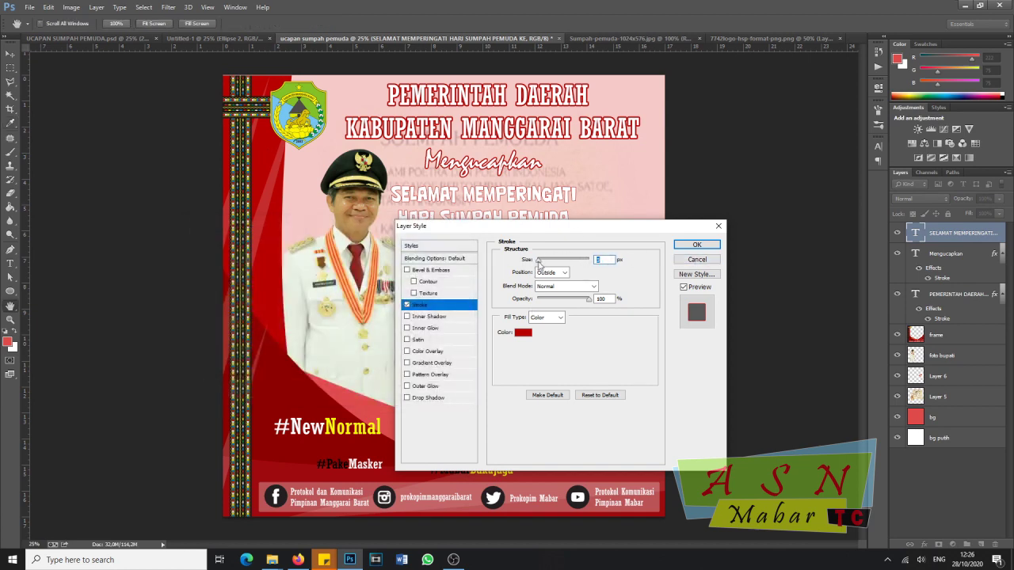
{"action": "left_click_drag", "start_coordinate": [538, 262], "coordinate": [543, 265]}
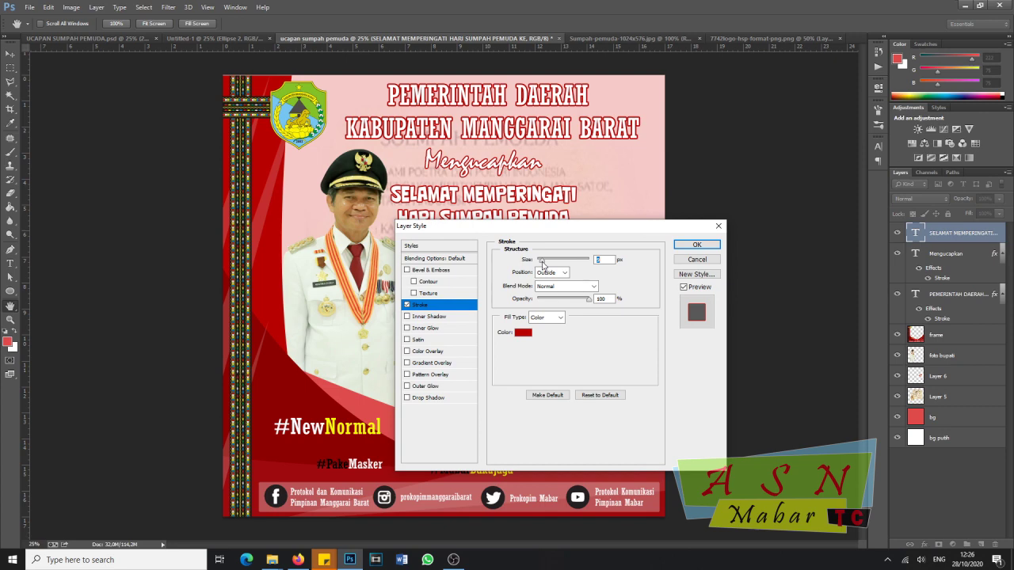
{"action": "left_click_drag", "start_coordinate": [543, 265], "coordinate": [545, 262]}
{"action": "left_click", "coordinate": [698, 245]}
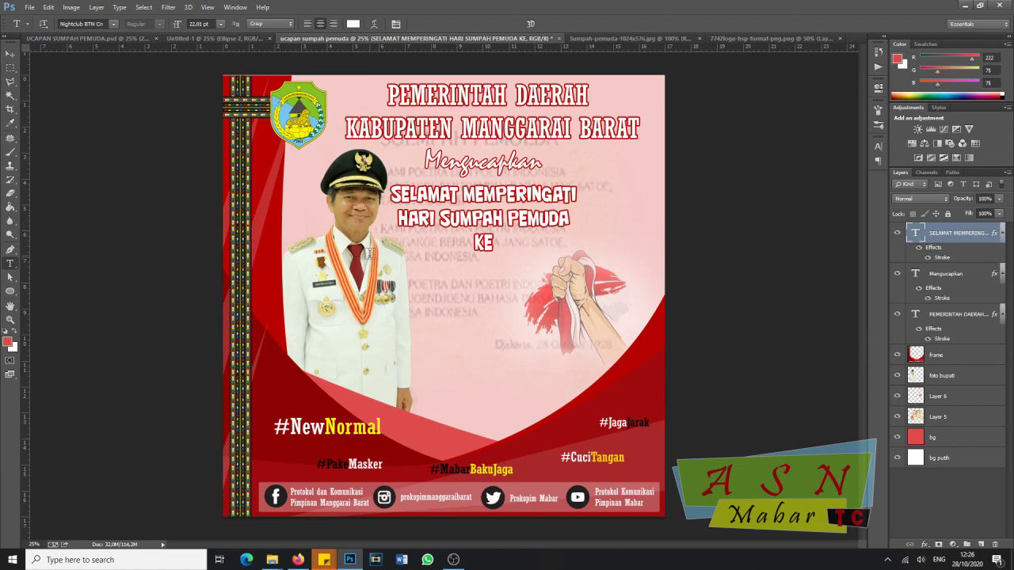
- Check the finished reference poster, then copy the 92 Sumpah Pemuda logo from 7742logo-hsp-format-png.png into the poster beneath "KE"
{"action": "left_click", "coordinate": [56, 39]}
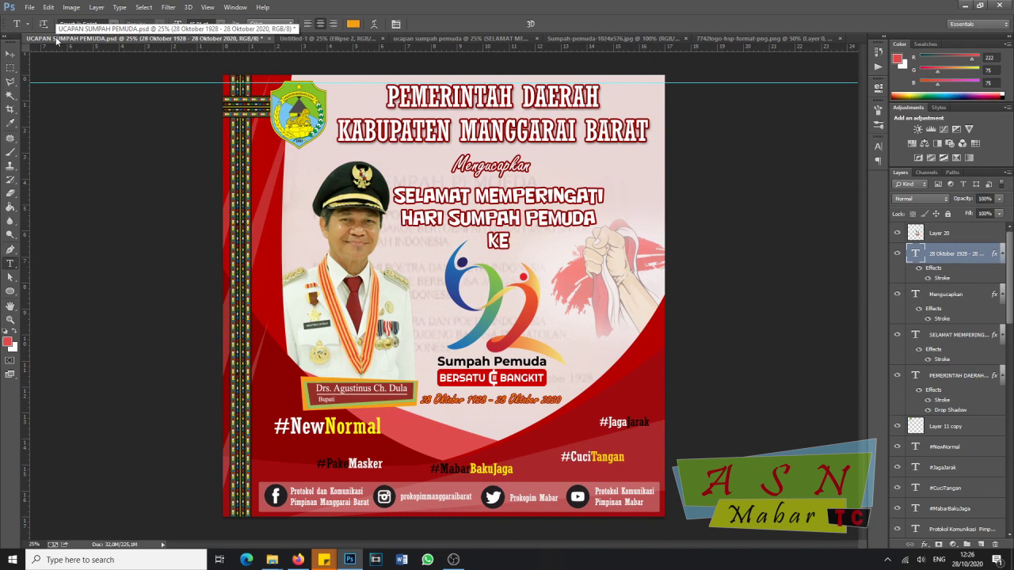
{"action": "left_click", "coordinate": [460, 39]}
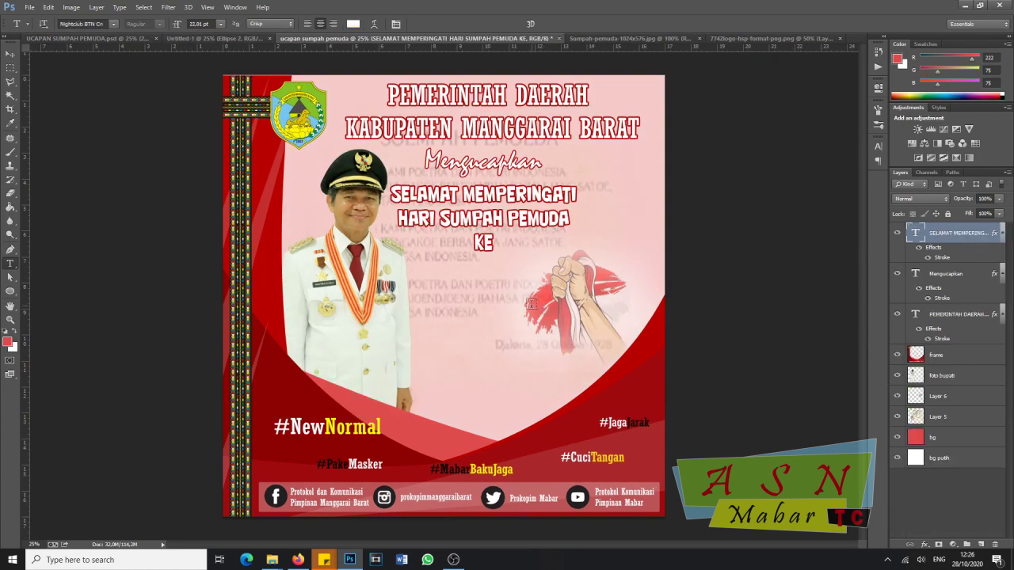
{"action": "left_click", "coordinate": [739, 39]}
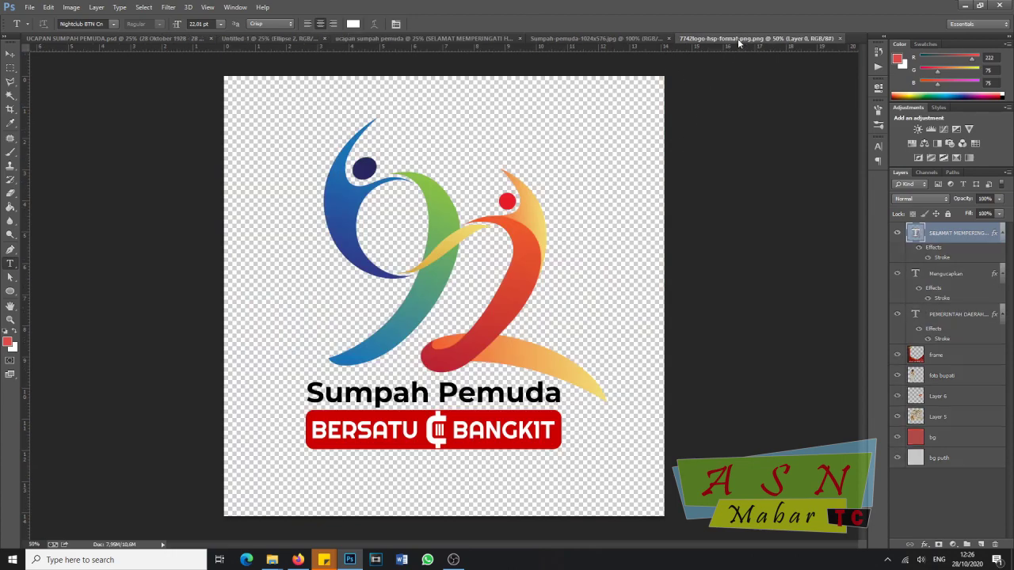
{"action": "left_click", "coordinate": [10, 53]}
{"action": "left_click_drag", "start_coordinate": [454, 264], "coordinate": [497, 321]}
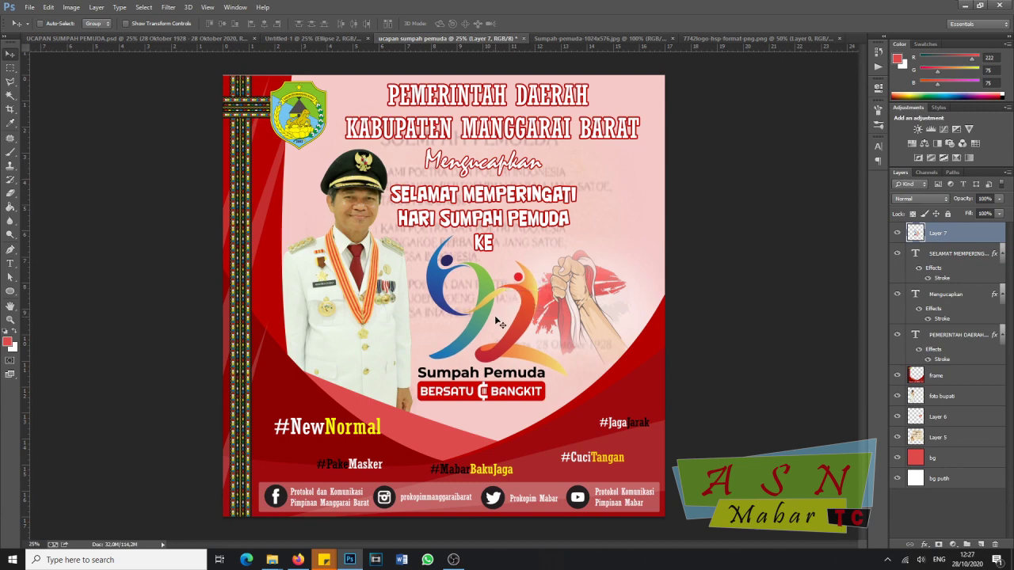
- Scale the 92 logo down to about 82% width and 81% height and move it up directly beneath "KE"
{"action": "key", "text": "ctrl+t"}
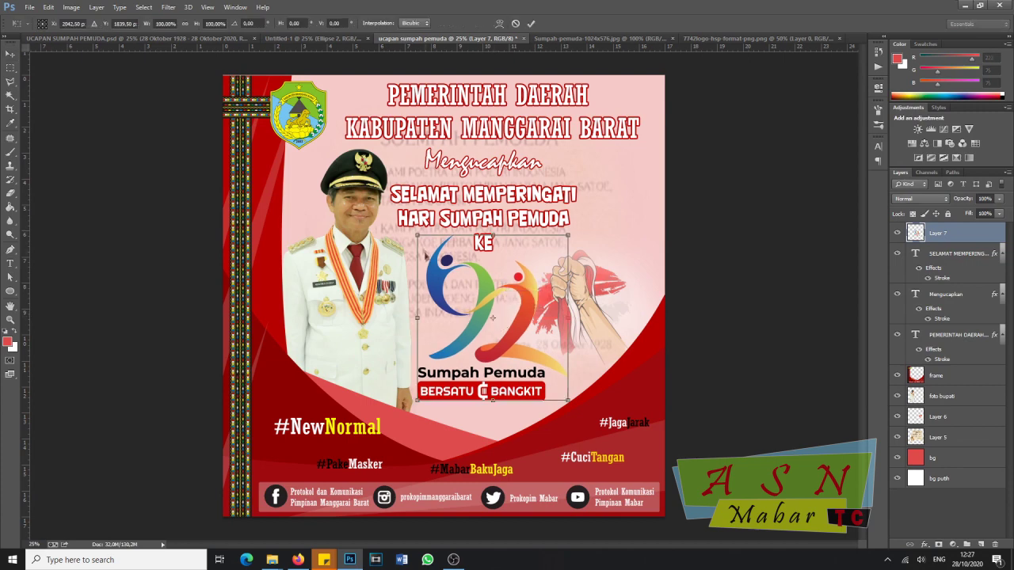
{"action": "left_click_drag", "start_coordinate": [416, 236], "coordinate": [443, 267]}
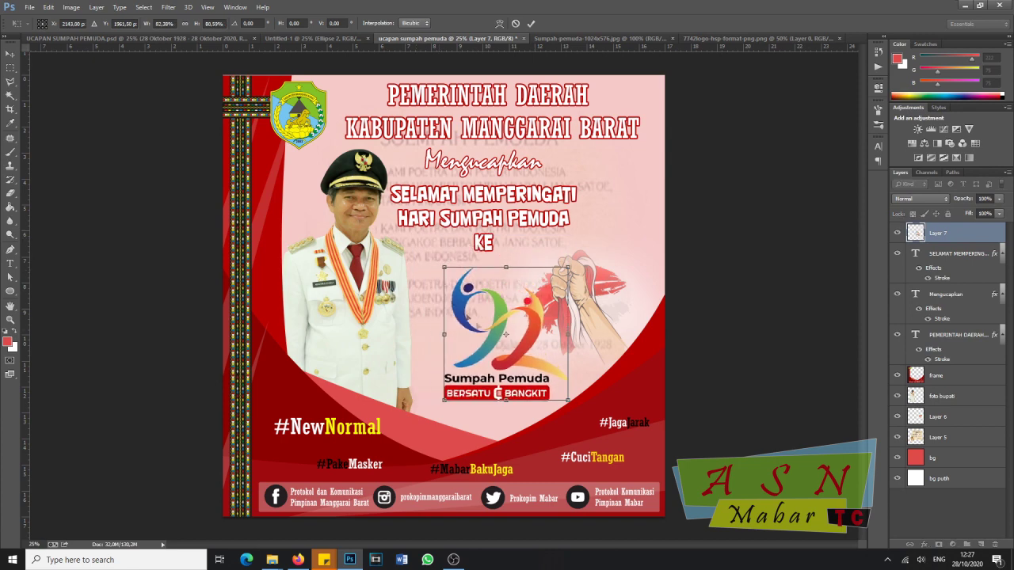
{"action": "left_click_drag", "start_coordinate": [495, 345], "coordinate": [478, 318]}
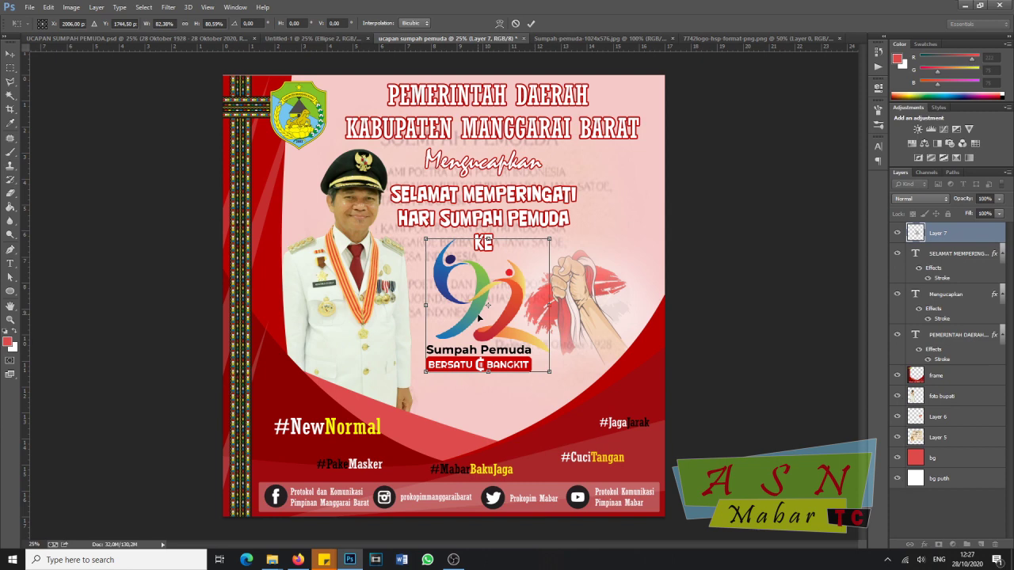
{"action": "key", "text": "Return"}
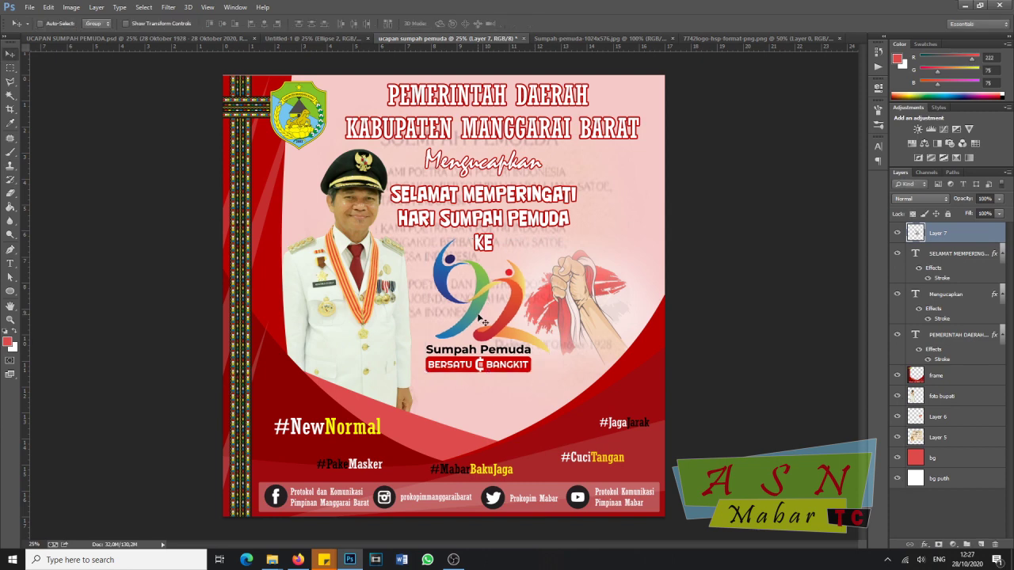
- Enlarge the 92 logo to 110% width and about 109% height and reposition it just under "KE"
{"action": "key", "text": "ctrl+t"}
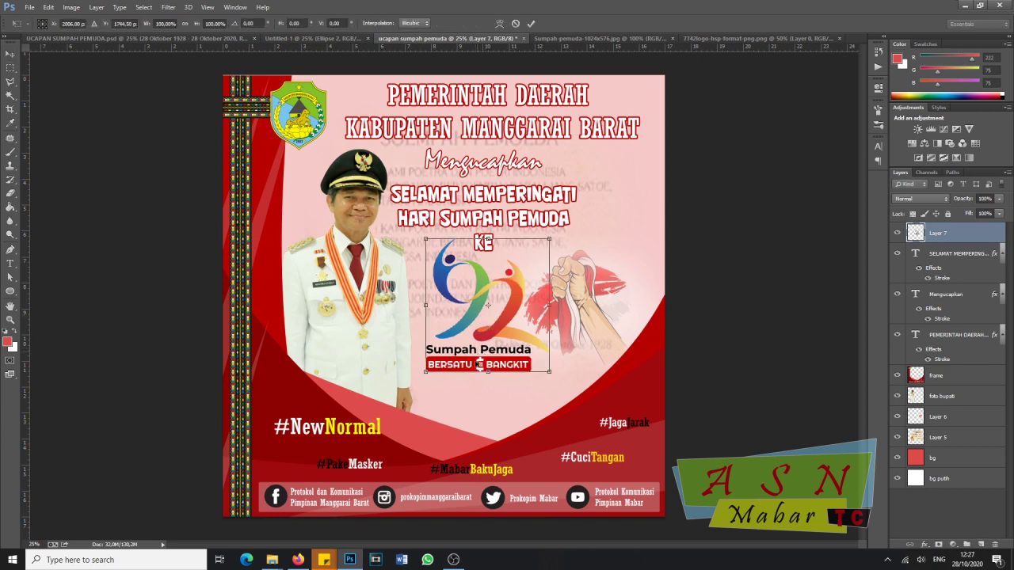
{"action": "left_click_drag", "start_coordinate": [487, 372], "coordinate": [487, 385]}
{"action": "left_click_drag", "start_coordinate": [425, 312], "coordinate": [413, 313]}
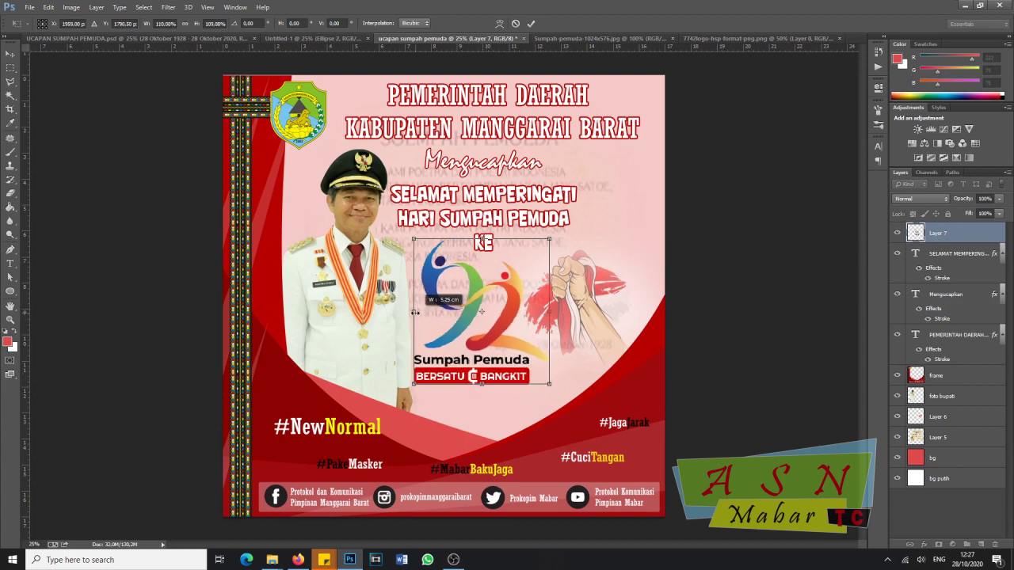
{"action": "left_click_drag", "start_coordinate": [479, 329], "coordinate": [484, 325]}
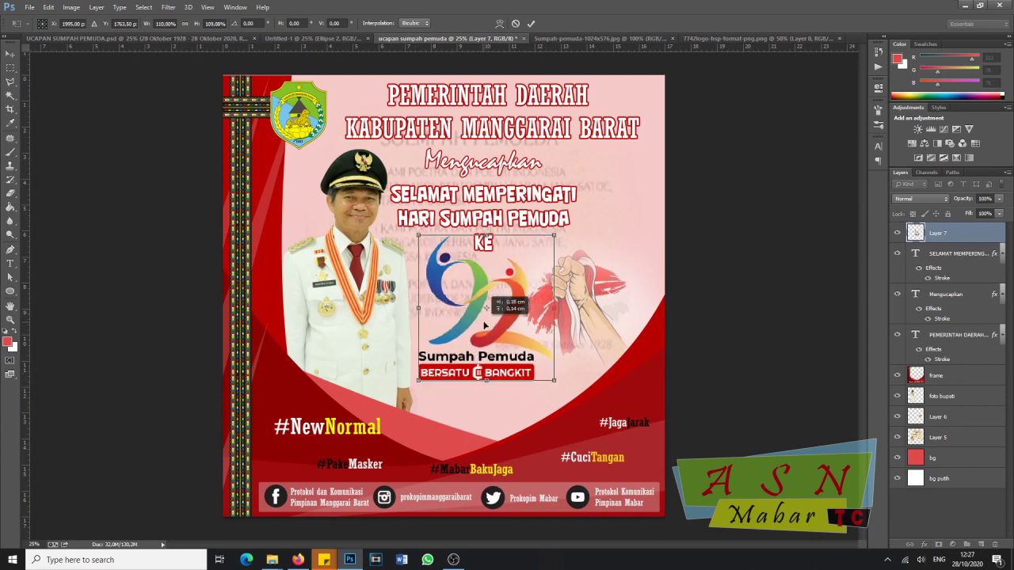
{"action": "key", "text": "Return"}
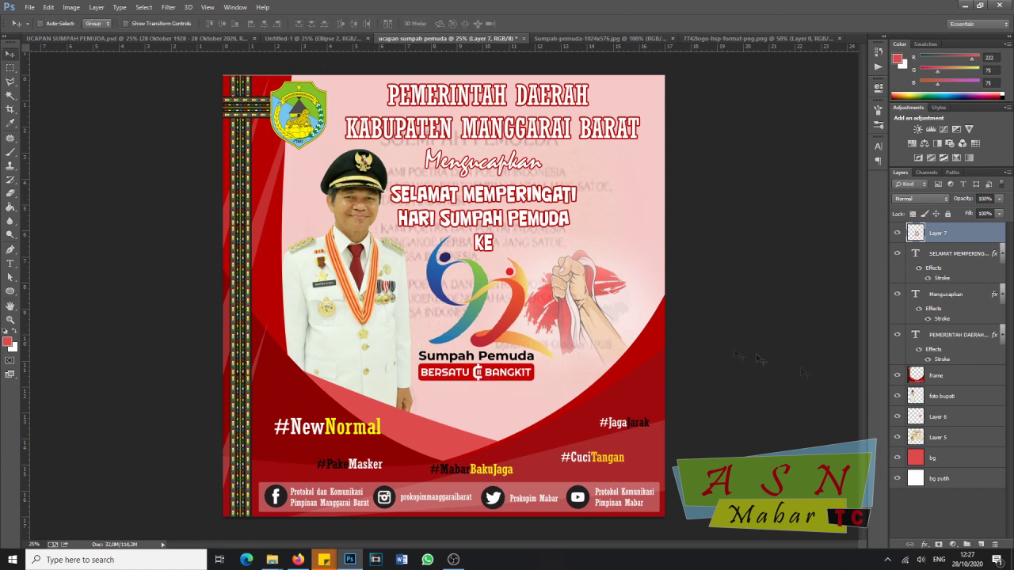
- Move the fist image up and right, away from the 92 logo, and nudge the logo slightly right beneath "KE"
{"action": "left_click", "coordinate": [940, 415]}
{"action": "left_click_drag", "start_coordinate": [576, 309], "coordinate": [594, 293]}
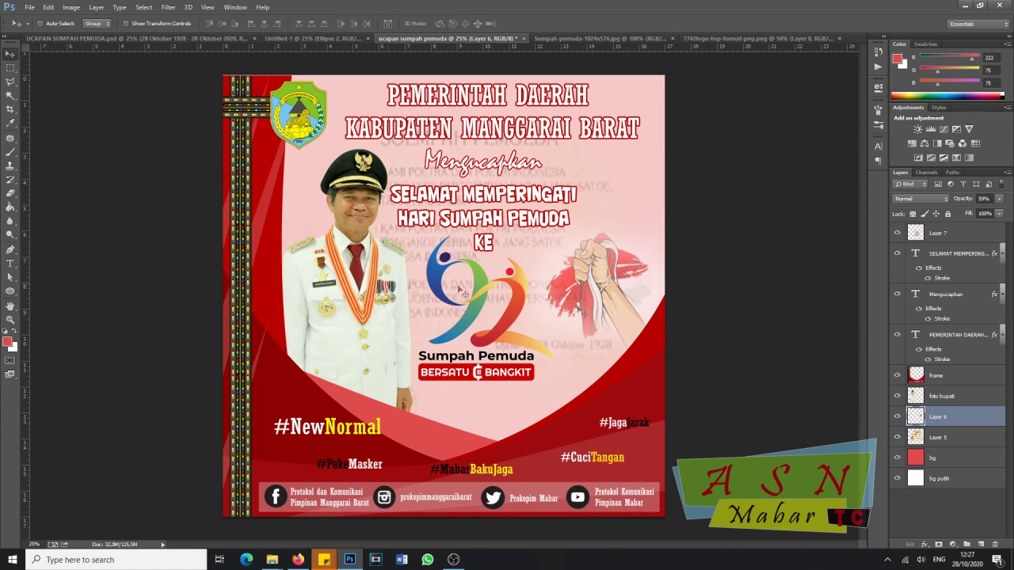
{"action": "left_click", "coordinate": [943, 236]}
{"action": "left_click_drag", "start_coordinate": [466, 317], "coordinate": [474, 319]}
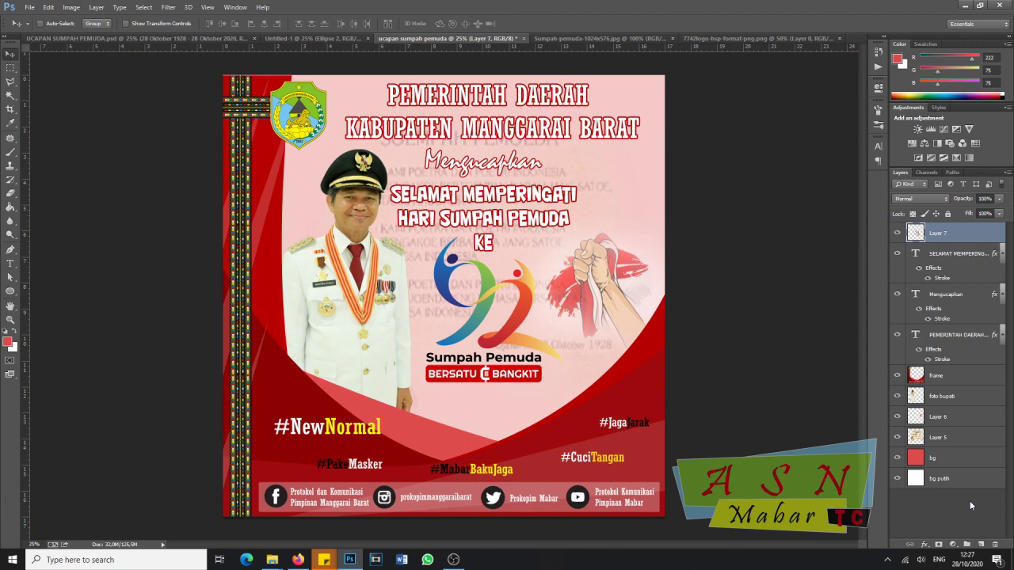
- Add a text layer reading "28 OKTOBER 1928 - 28 OKTOBER 2020" below the 92 logo
{"action": "left_click", "coordinate": [13, 268]}
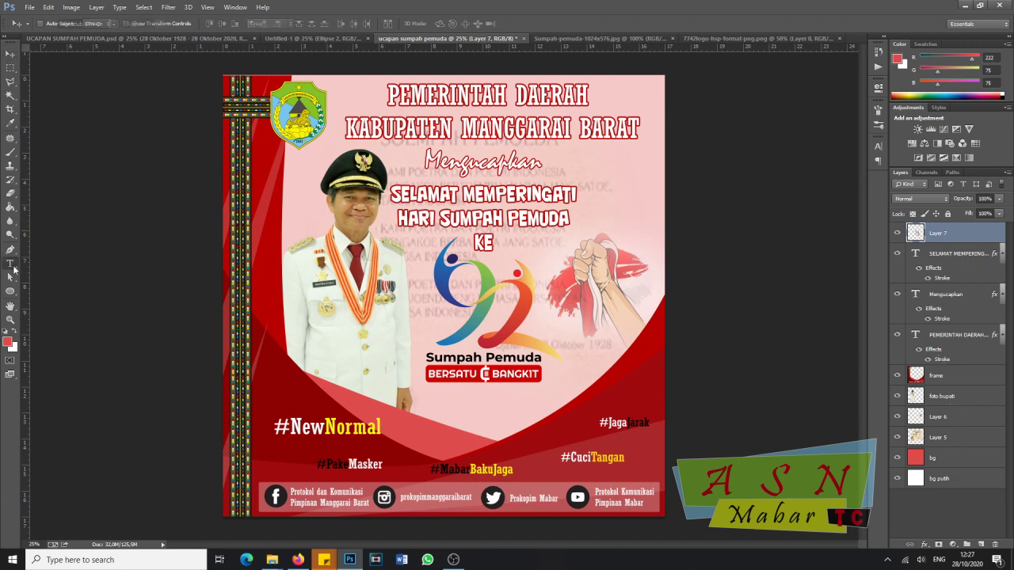
{"action": "left_click", "coordinate": [431, 405]}
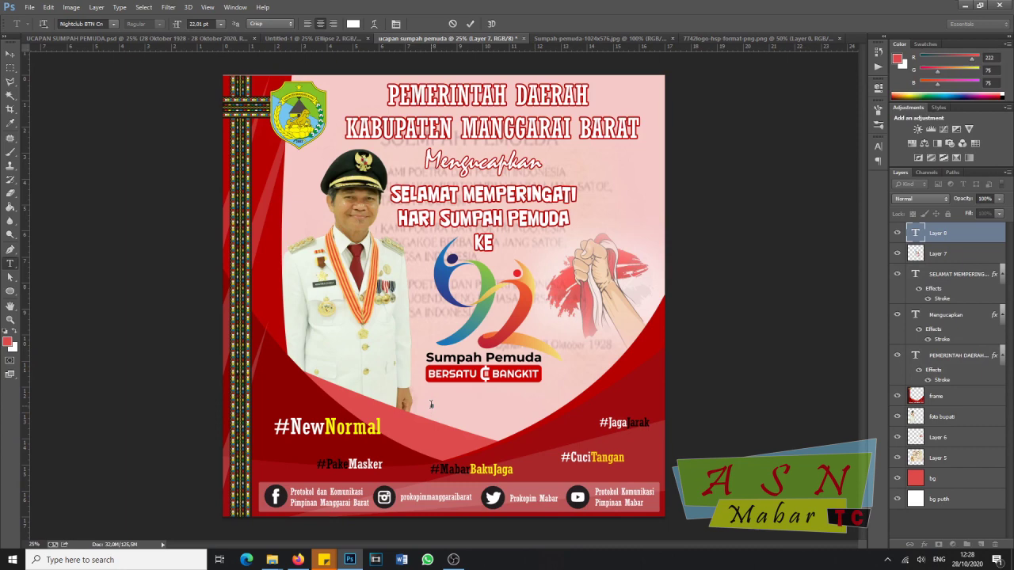
{"action": "type", "text": "28 OKTOBER 192"}
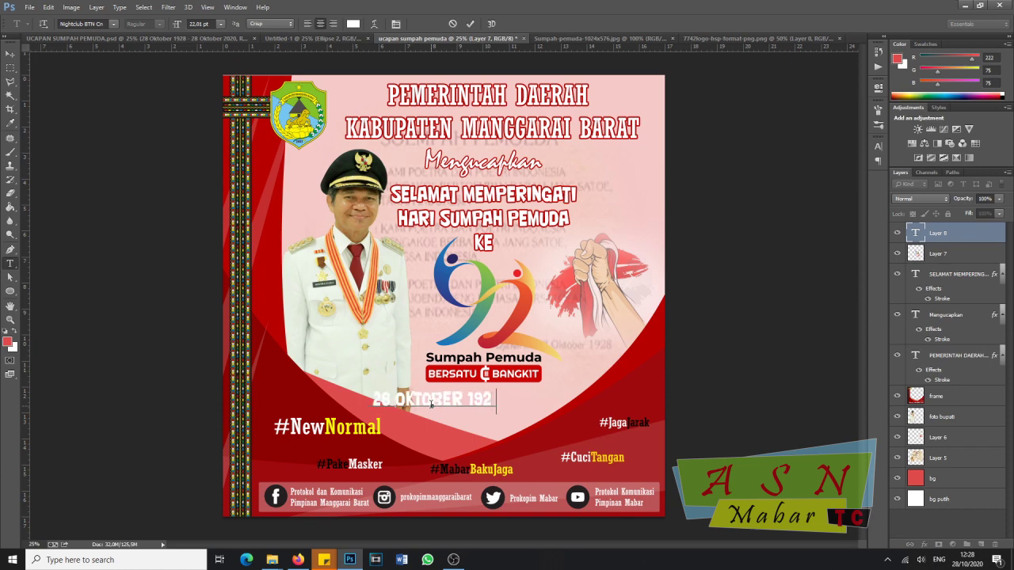
{"action": "type", "text": "8 - 28"}
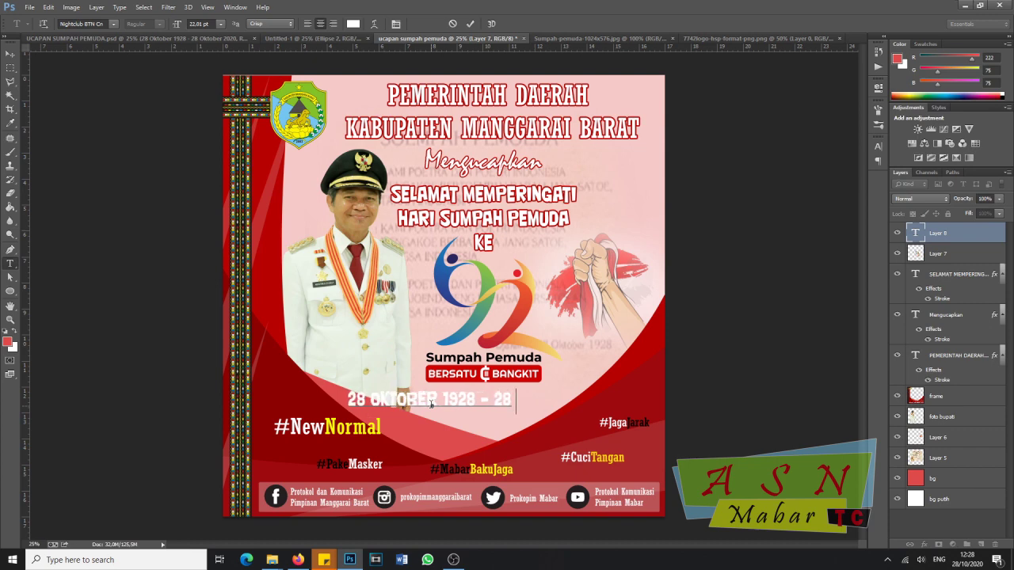
{"action": "type", "text": " OK"}
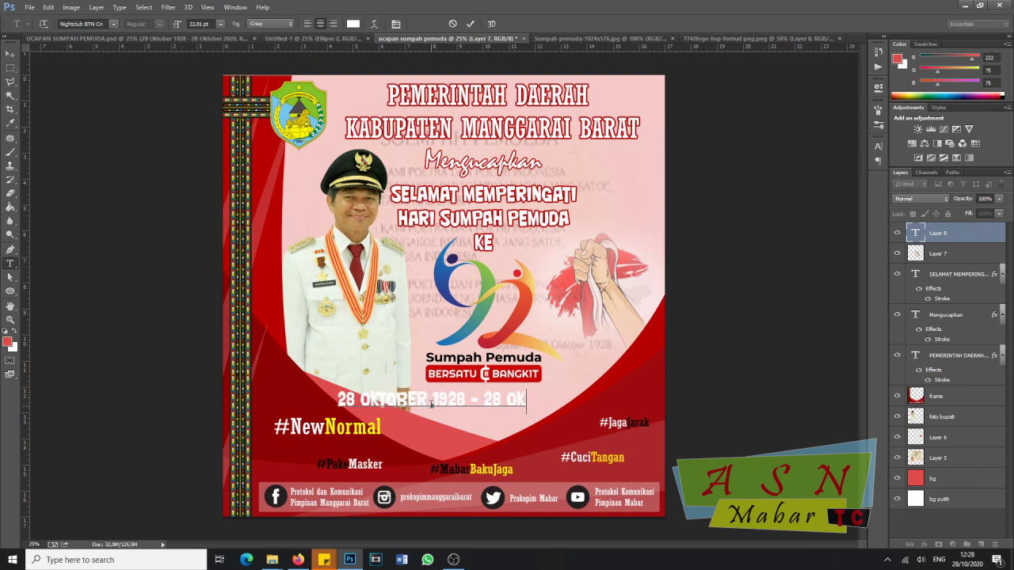
{"action": "type", "text": "TORER"}
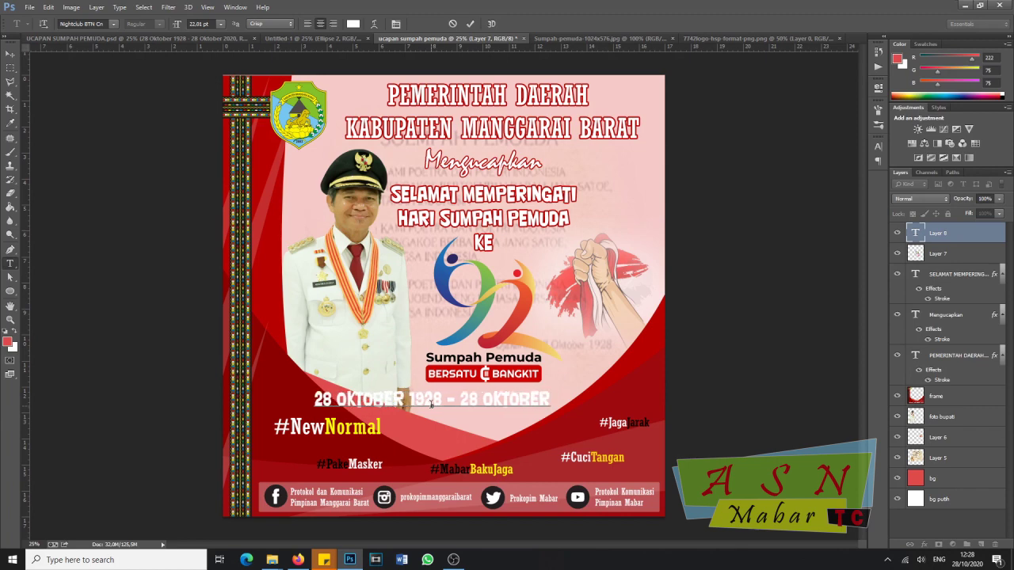
{"action": "type", "text": " 201"}
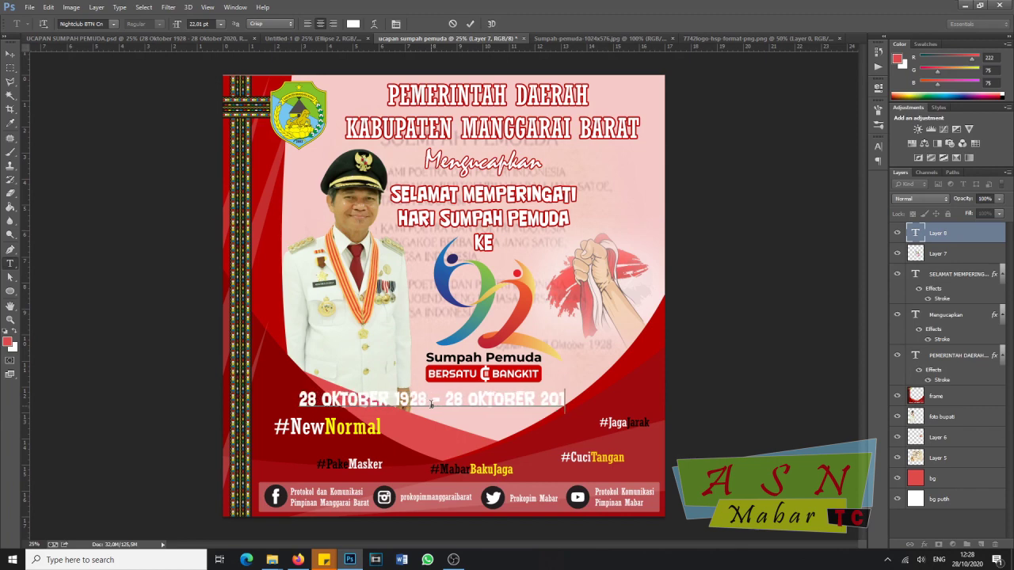
{"action": "key", "text": "BackSpace"}
{"action": "type", "text": "20"}
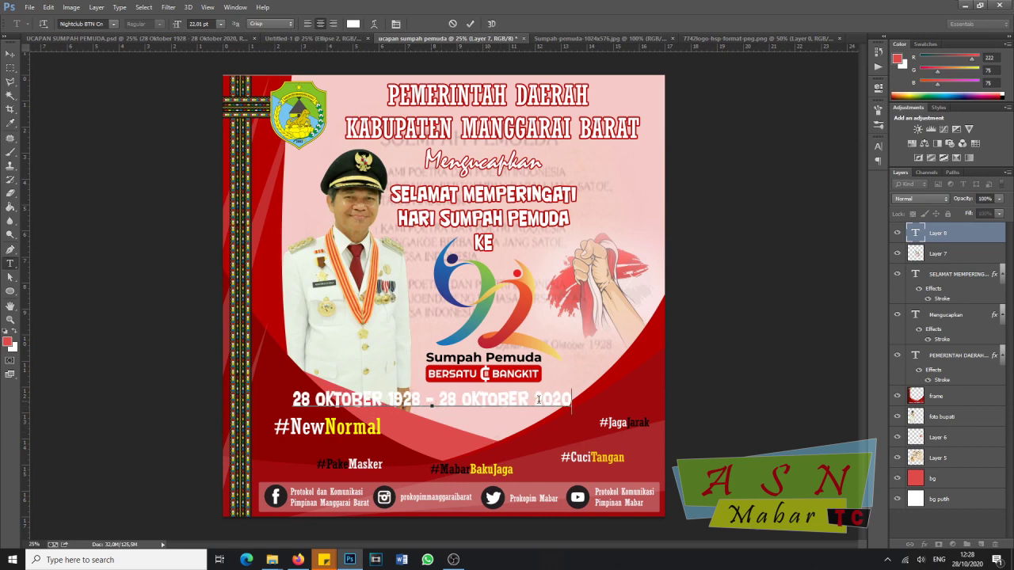
- Move the date line right, centring it beneath the 92 logo, and set its font to Courier at 10.01 pt
{"action": "left_click_drag", "start_coordinate": [571, 400], "coordinate": [267, 410]}
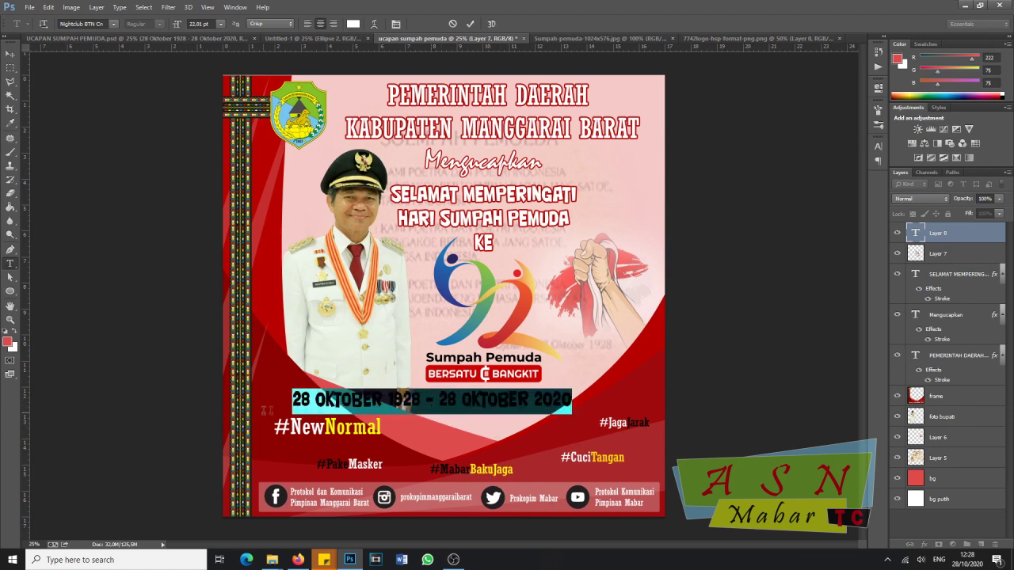
{"action": "left_click_drag", "start_coordinate": [479, 435], "coordinate": [533, 434]}
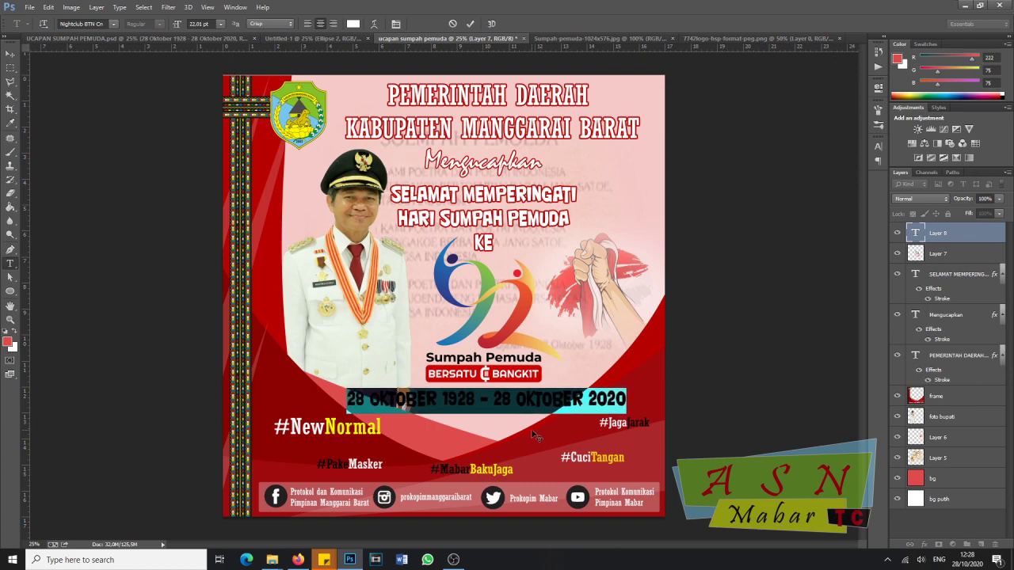
{"action": "left_click", "coordinate": [115, 25]}
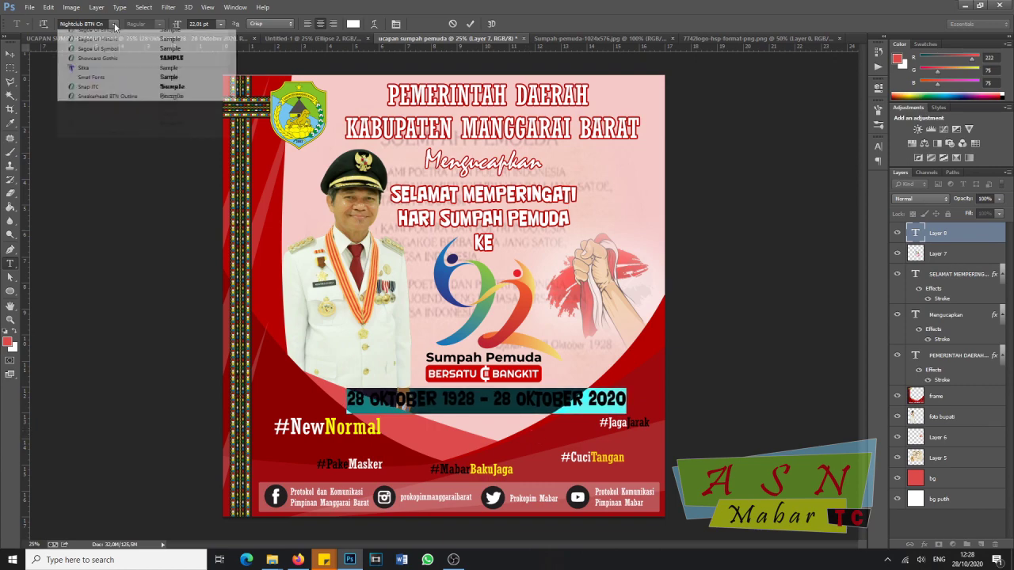
{"action": "scroll", "coordinate": [164, 176], "scroll_direction": "up", "scroll_amount": 15}
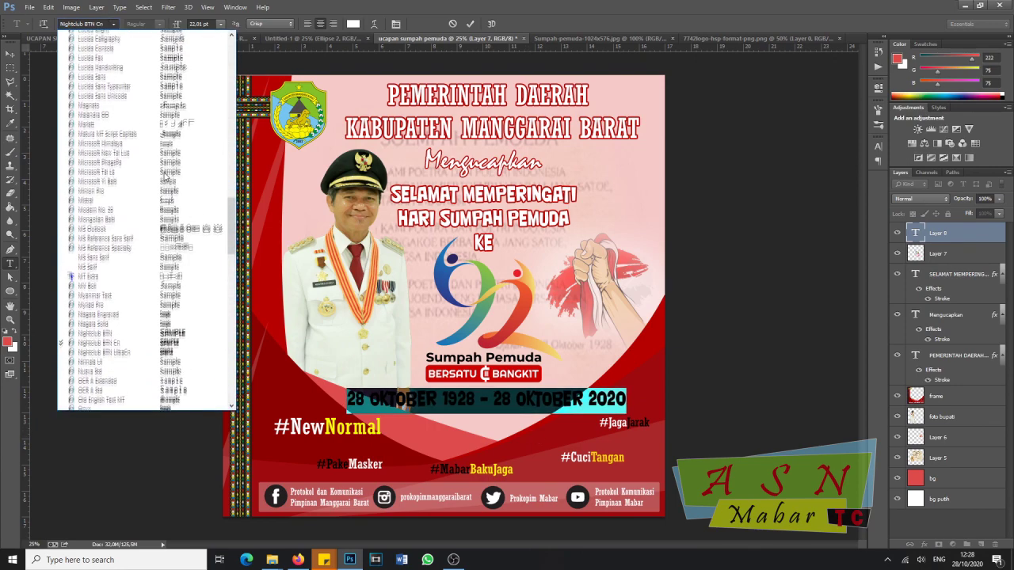
{"action": "scroll", "coordinate": [164, 176], "scroll_direction": "up", "scroll_amount": 10}
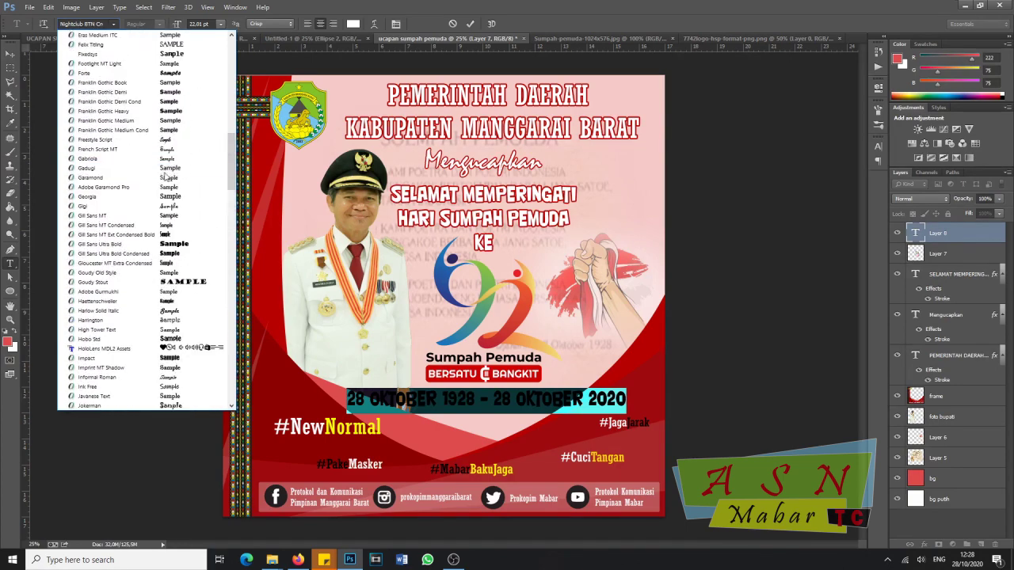
{"action": "scroll", "coordinate": [178, 169], "scroll_direction": "up", "scroll_amount": 6}
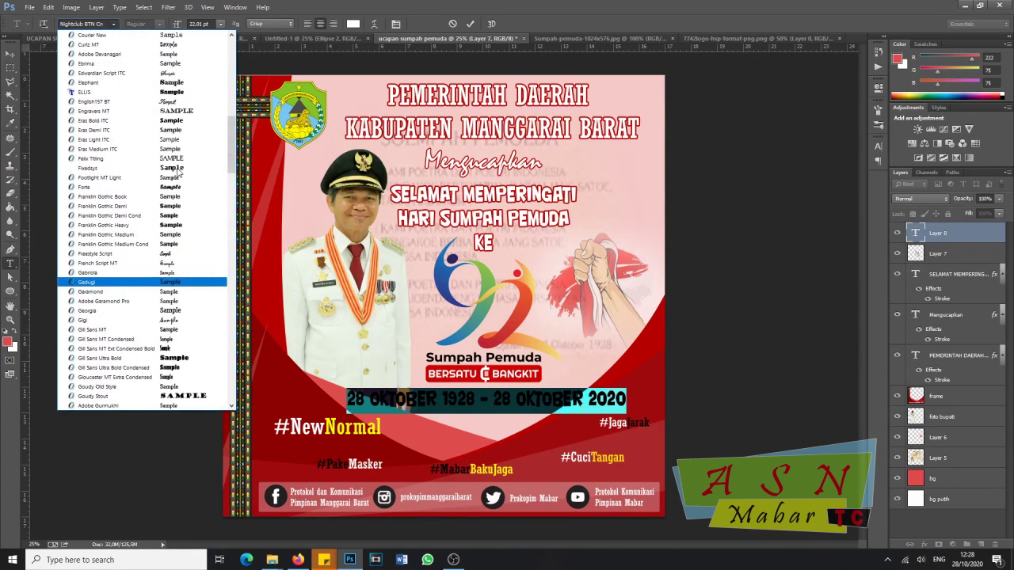
{"action": "scroll", "coordinate": [179, 169], "scroll_direction": "up", "scroll_amount": 2}
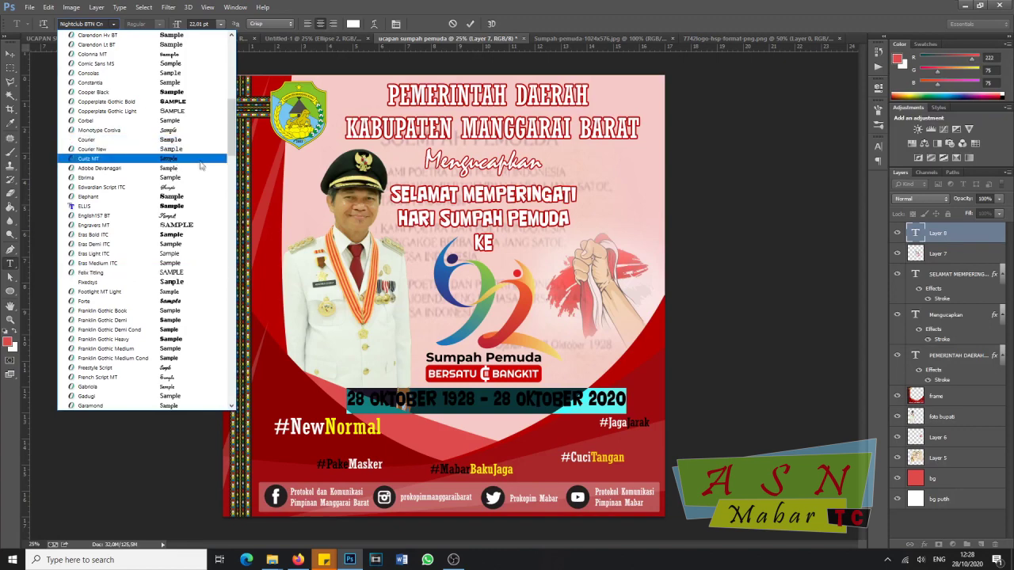
{"action": "left_click", "coordinate": [171, 142]}
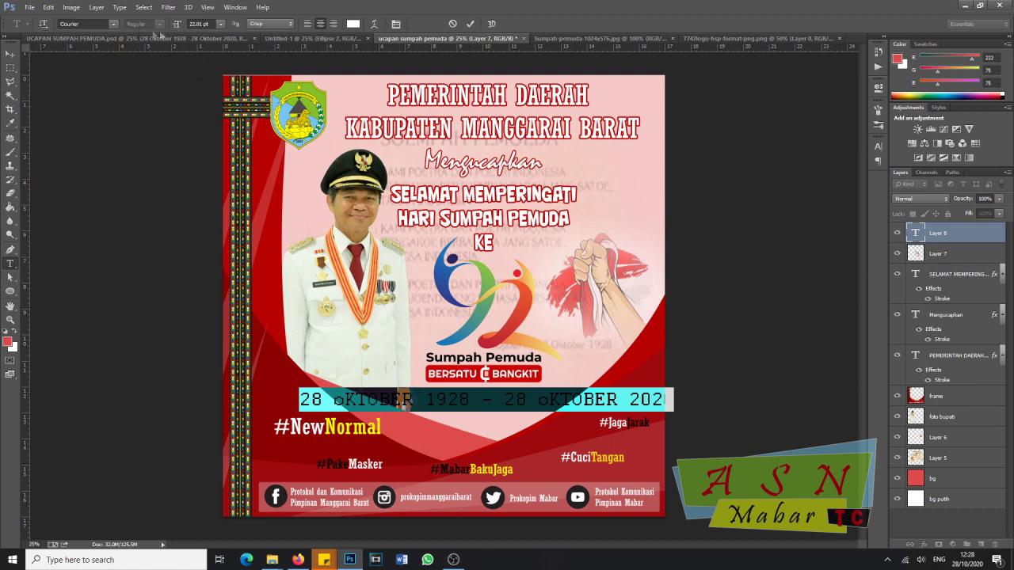
{"action": "left_click_drag", "start_coordinate": [176, 28], "coordinate": [167, 29]}
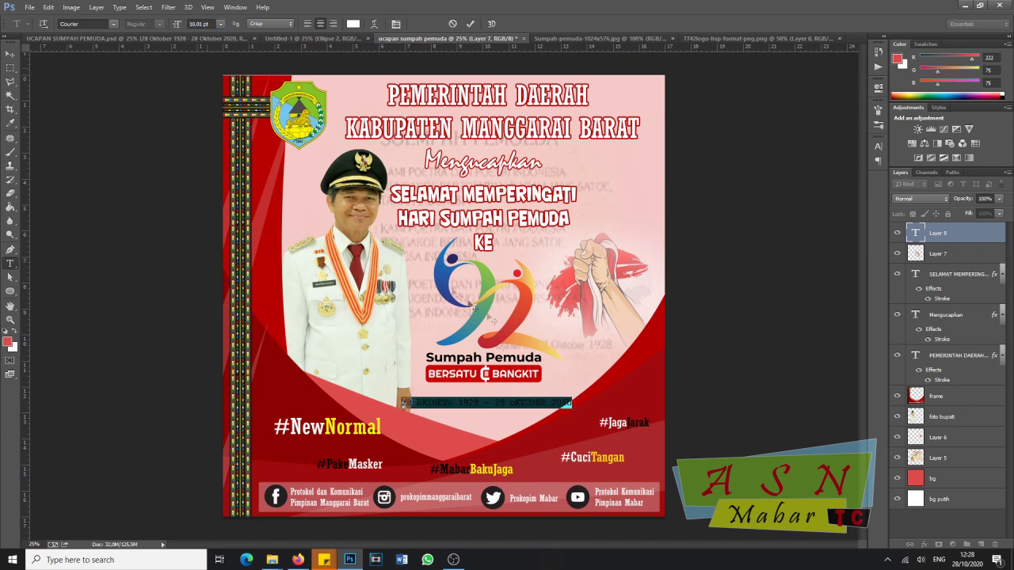
- Rewrite both "OKTOBER" words in the date line as "Oktober", giving "28 Oktober 1928 - 28 Oktober 2020"
{"action": "left_click", "coordinate": [485, 400]}
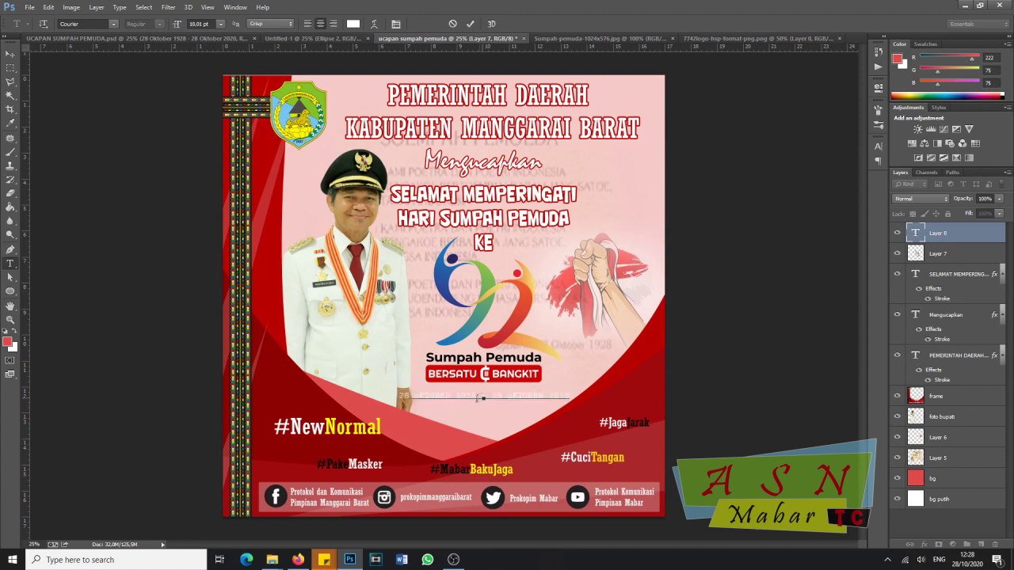
{"action": "left_click_drag", "start_coordinate": [414, 395], "coordinate": [446, 397]}
{"action": "key", "text": "BackSpace"}
{"action": "left_click_drag", "start_coordinate": [507, 395], "coordinate": [545, 394]}
{"action": "key", "text": "BackSpace"}
{"action": "type", "text": "Oktober"}
- Change the colour of the whole date line to black (000000)
{"action": "left_click_drag", "start_coordinate": [404, 395], "coordinate": [590, 407]}
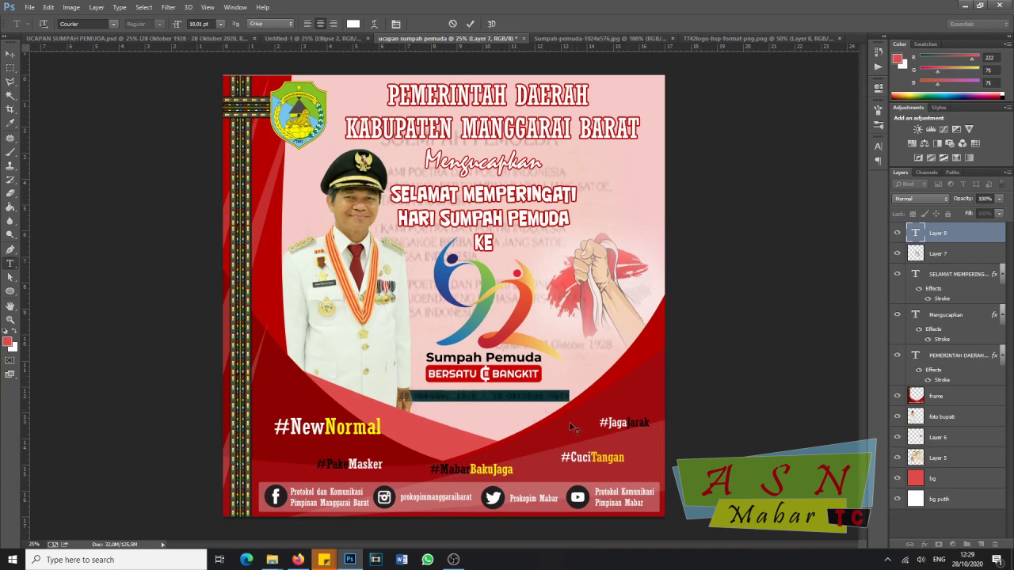
{"action": "left_click", "coordinate": [353, 23]}
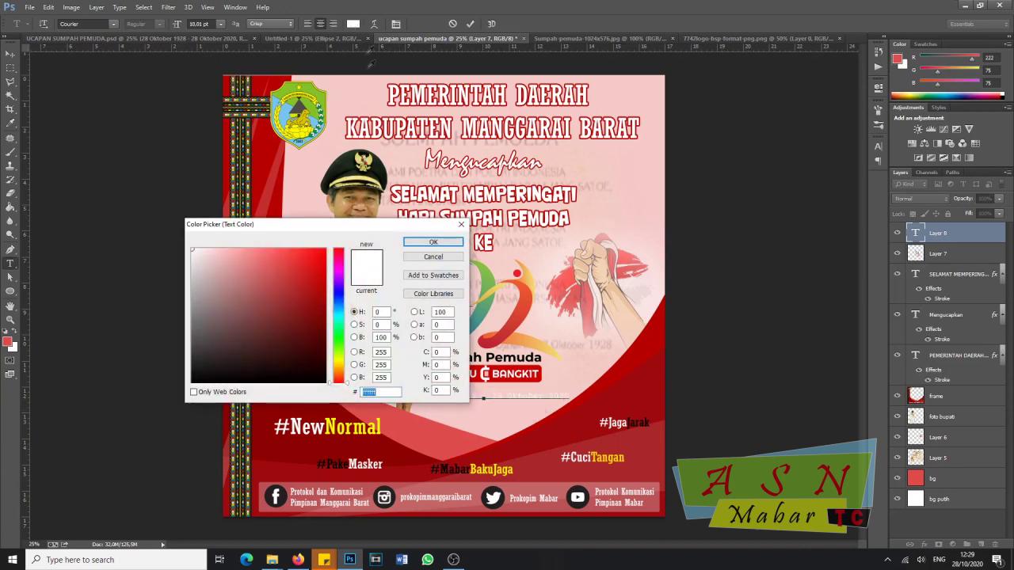
{"action": "left_click", "coordinate": [325, 382]}
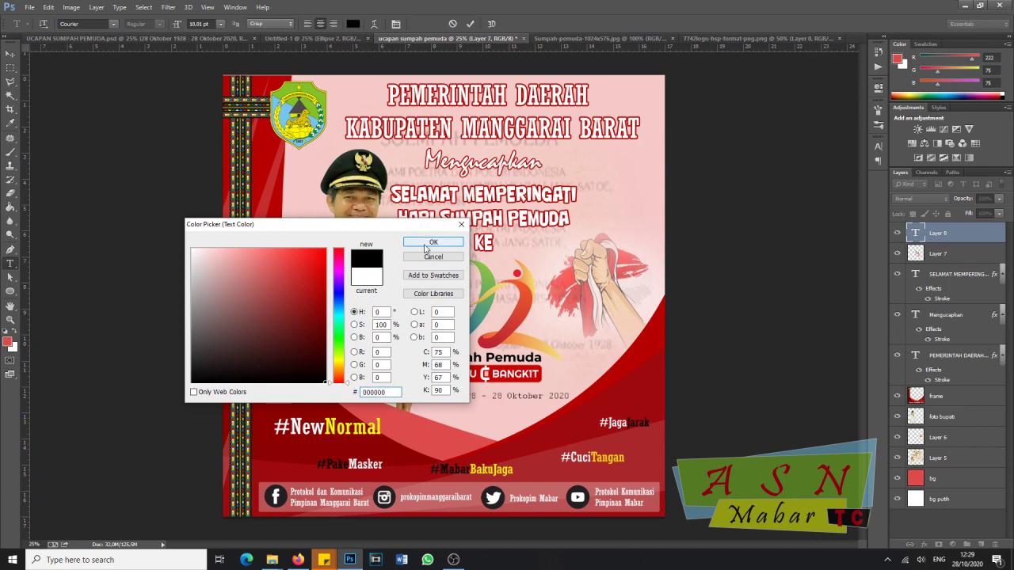
{"action": "left_click", "coordinate": [433, 242]}
{"action": "left_click", "coordinate": [477, 396]}
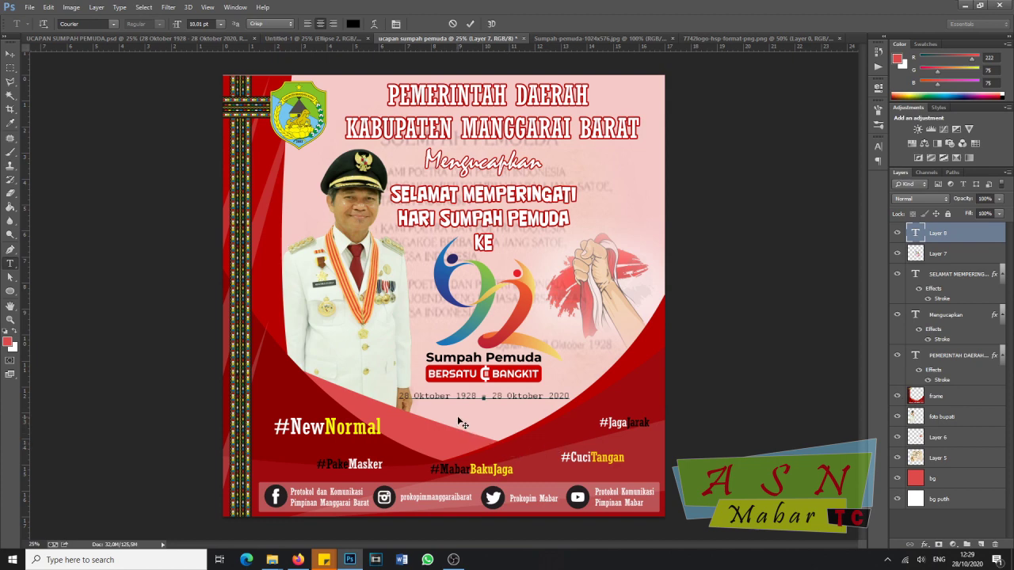
- Nudge the date line slightly up towards the 92 logo and set its font size to 8 pt
{"action": "left_click_drag", "start_coordinate": [459, 422], "coordinate": [458, 419]}
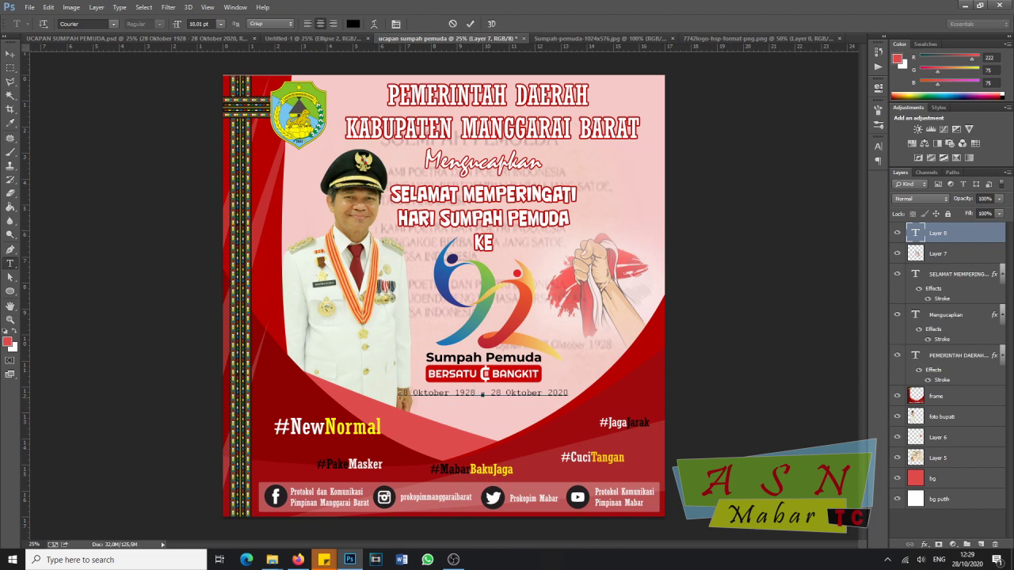
{"action": "left_click_drag", "start_coordinate": [398, 393], "coordinate": [592, 402]}
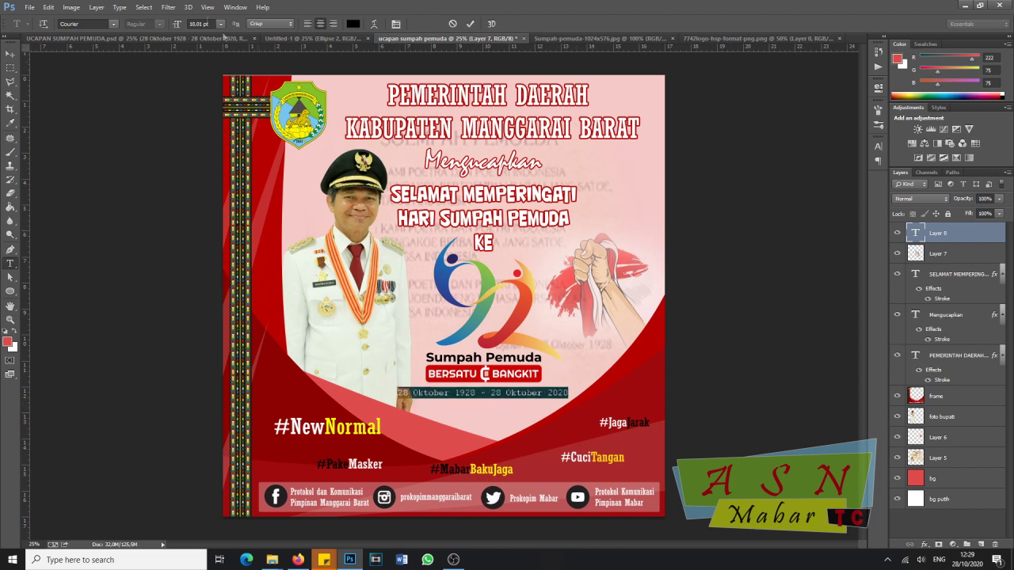
{"action": "left_click_drag", "start_coordinate": [169, 26], "coordinate": [177, 26]}
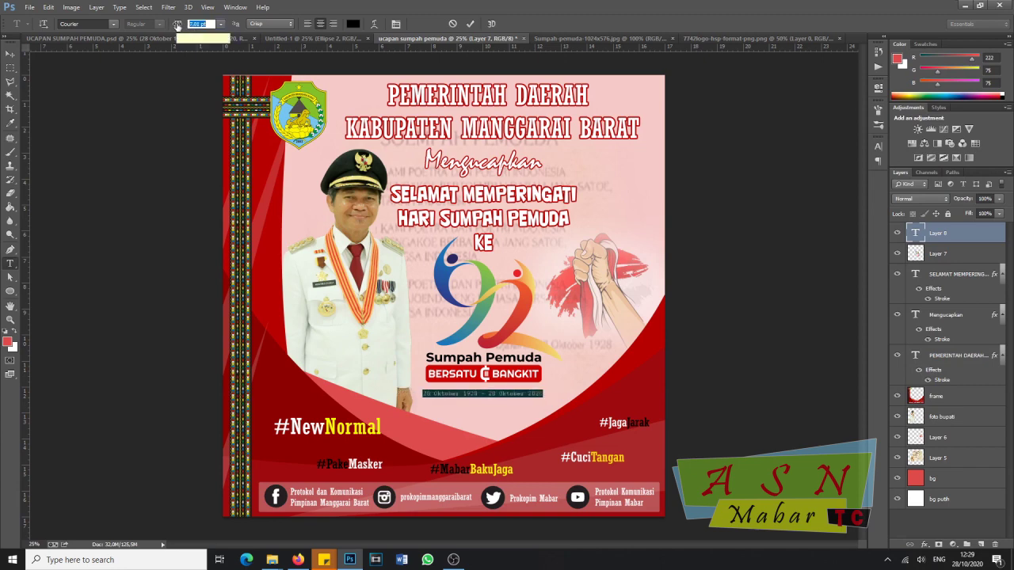
{"action": "left_click_drag", "start_coordinate": [178, 25], "coordinate": [176, 27]}
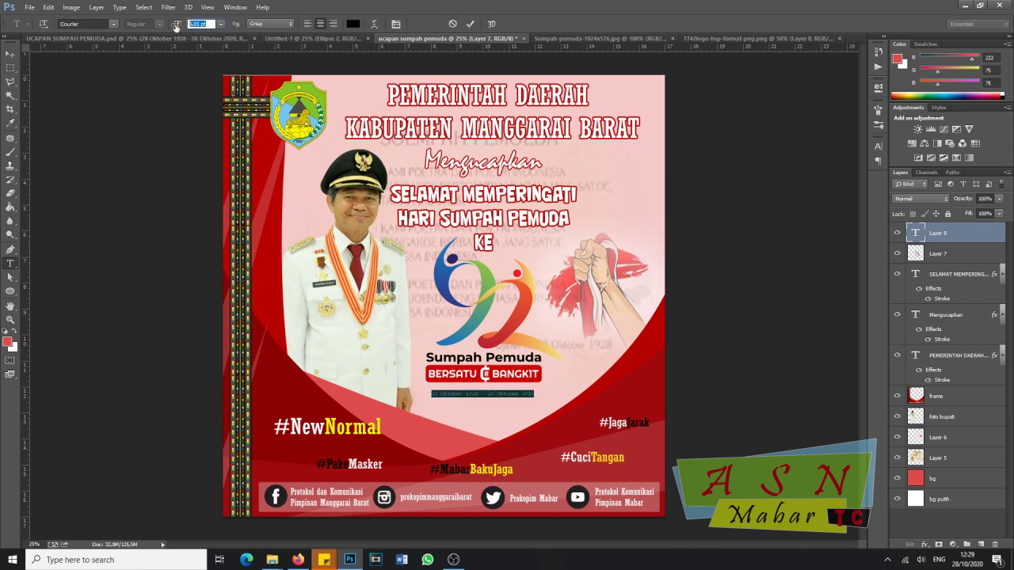
{"action": "type", "text": "8"}
{"action": "key", "text": "Return"}
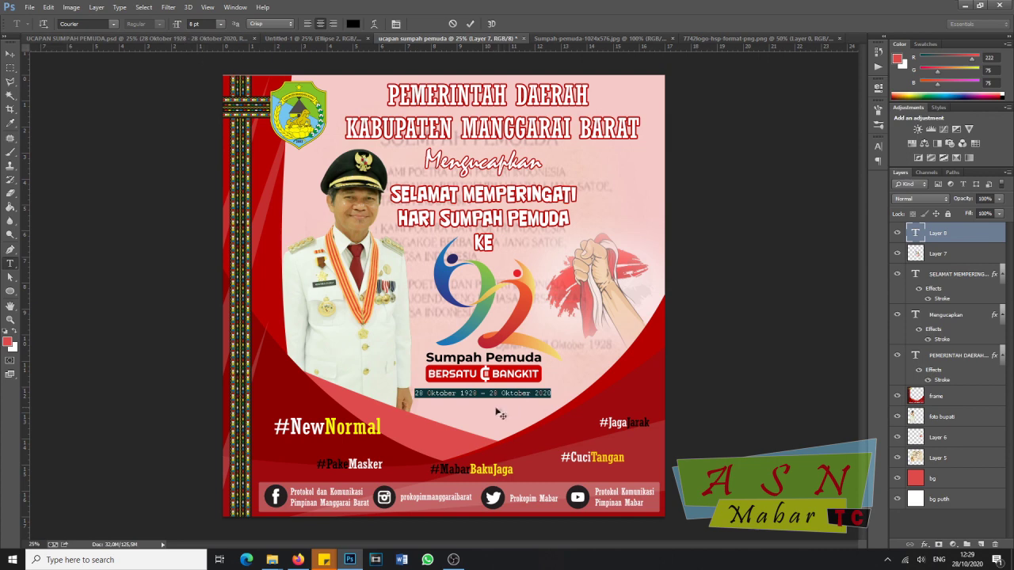
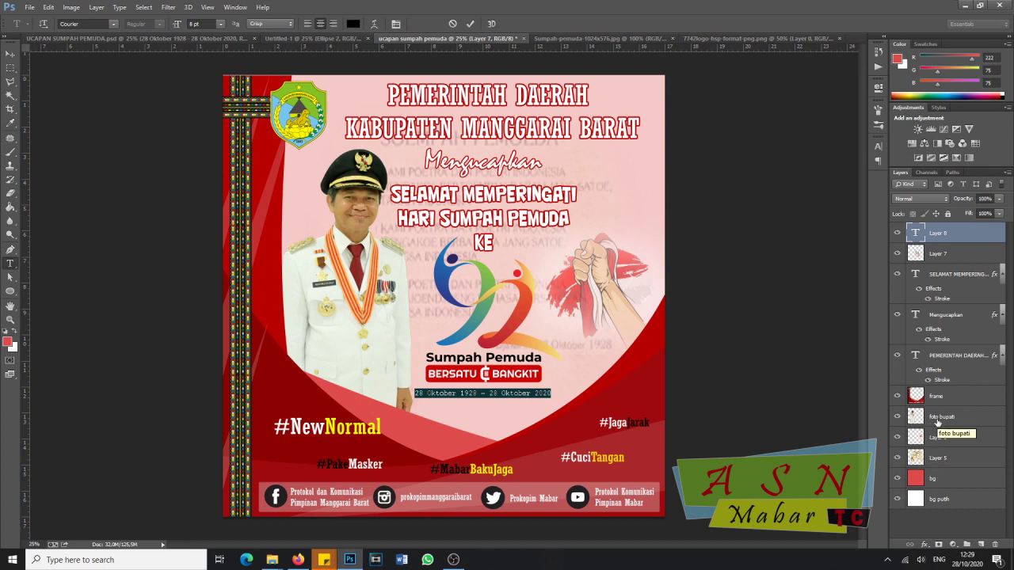
- Add a new empty layer directly above the "foto bupati" layer
{"action": "left_click", "coordinate": [938, 416]}
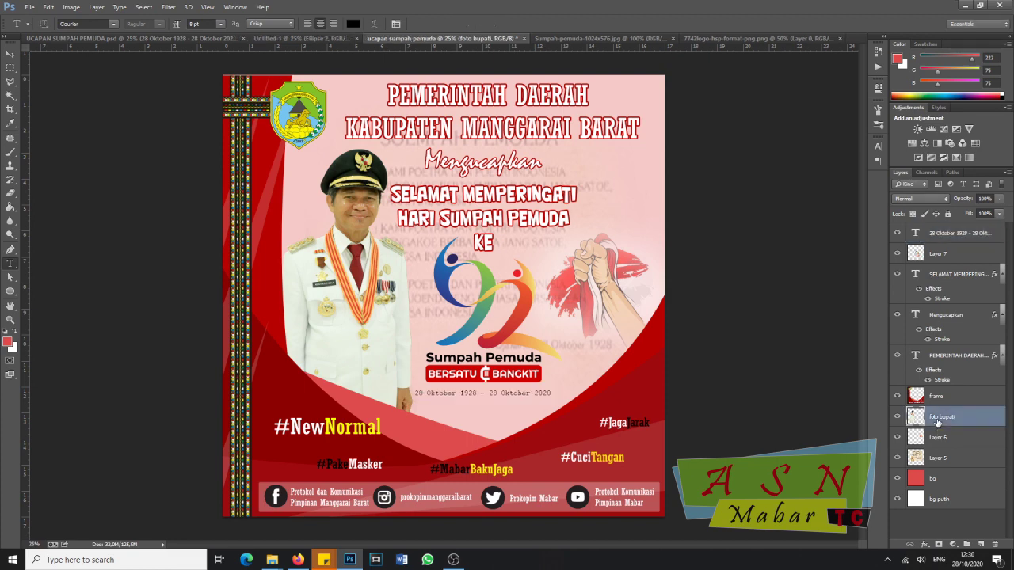
{"action": "left_click", "coordinate": [981, 545]}
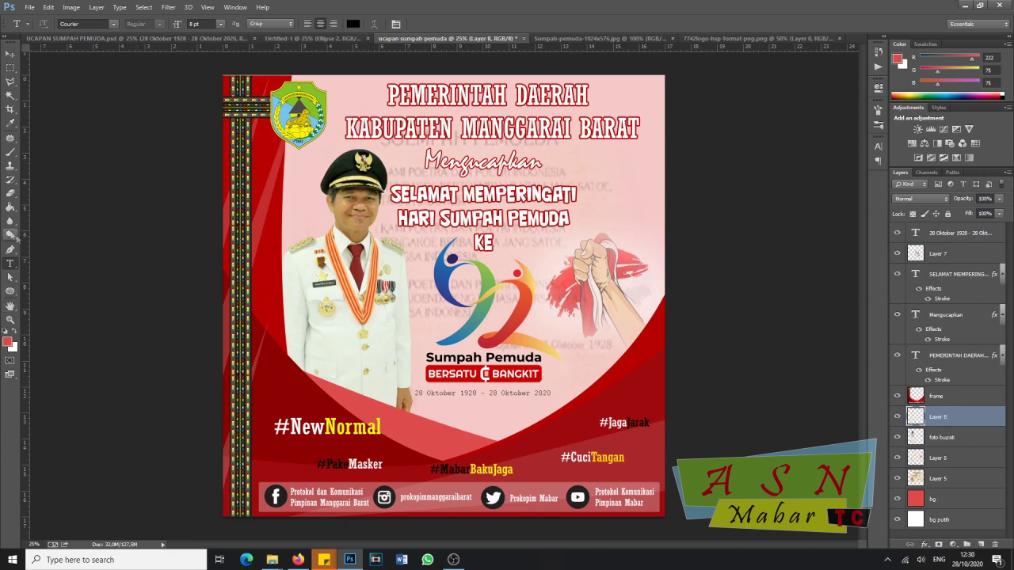
- Choose the Pen tool and set the foreground colour to orange f59f18, sampled from the circle in the Untitled-1 document
{"action": "left_click", "coordinate": [9, 252]}
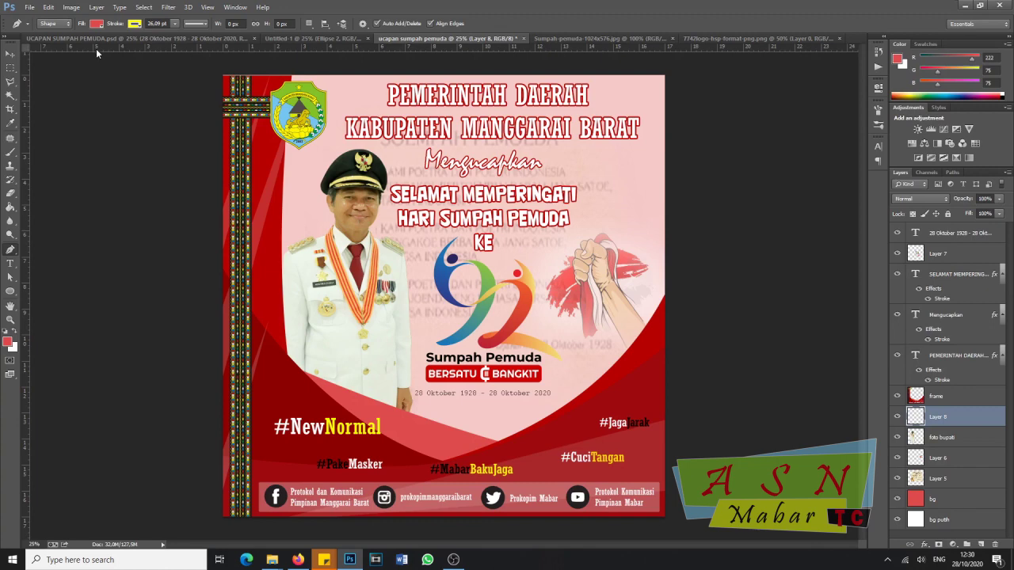
{"action": "left_click", "coordinate": [309, 39]}
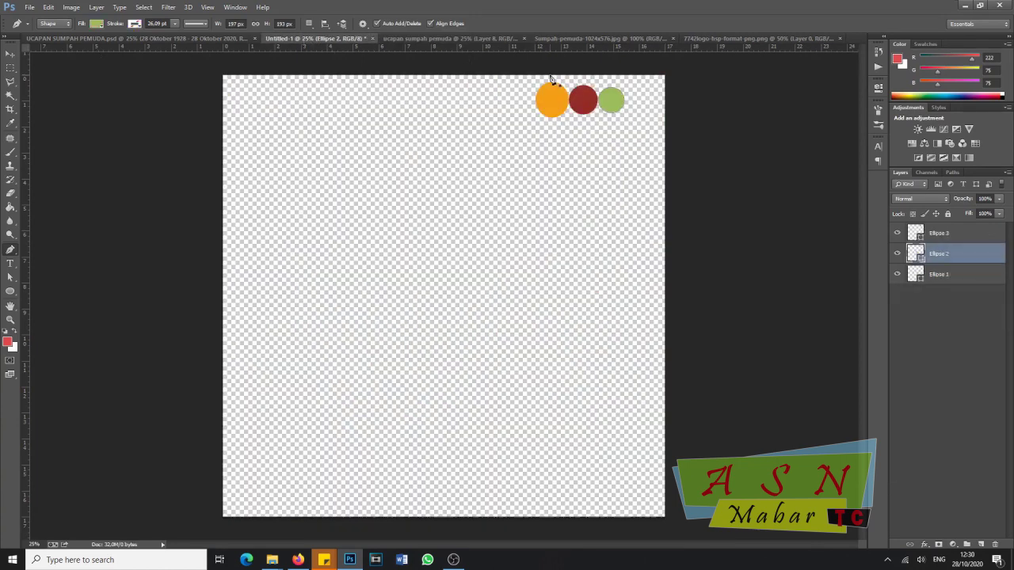
{"action": "left_click", "coordinate": [10, 343]}
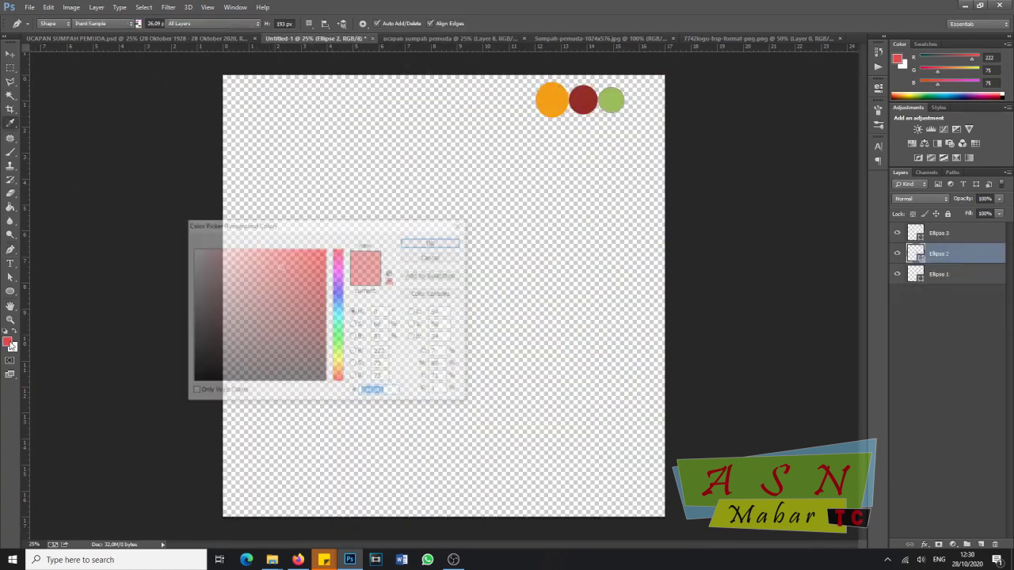
{"action": "left_click", "coordinate": [551, 97]}
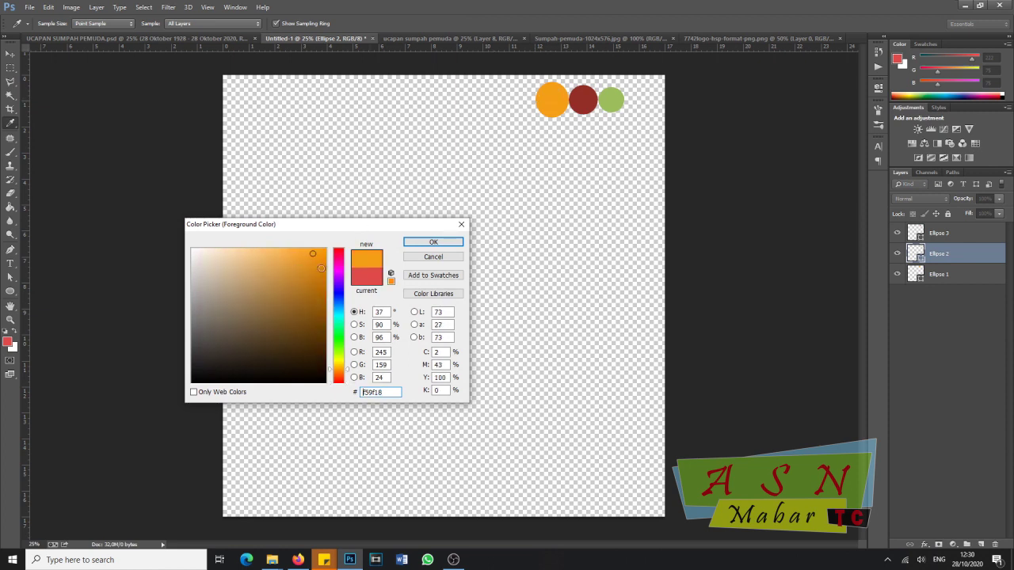
{"action": "left_click", "coordinate": [434, 242]}
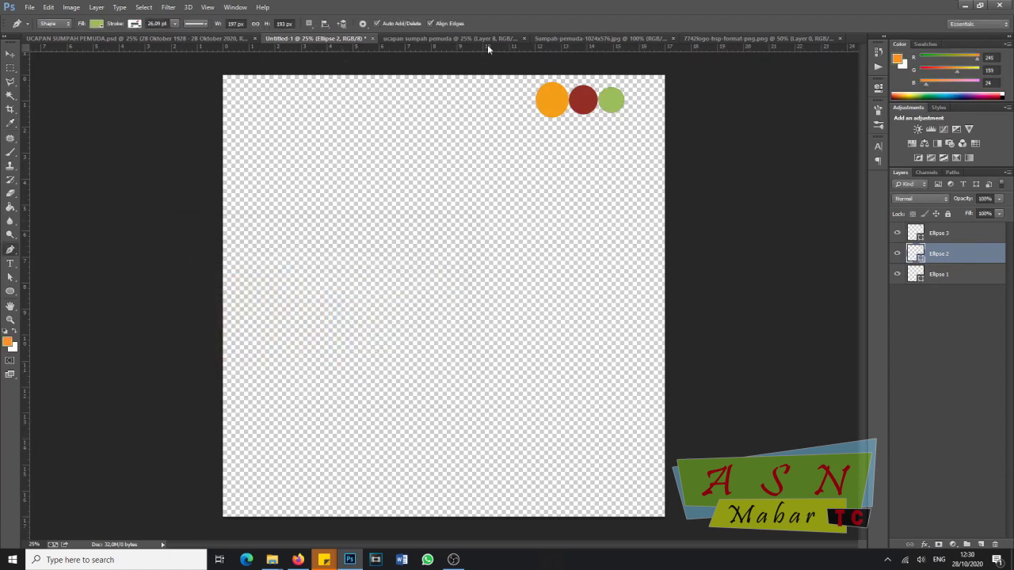
{"action": "left_click", "coordinate": [476, 38]}
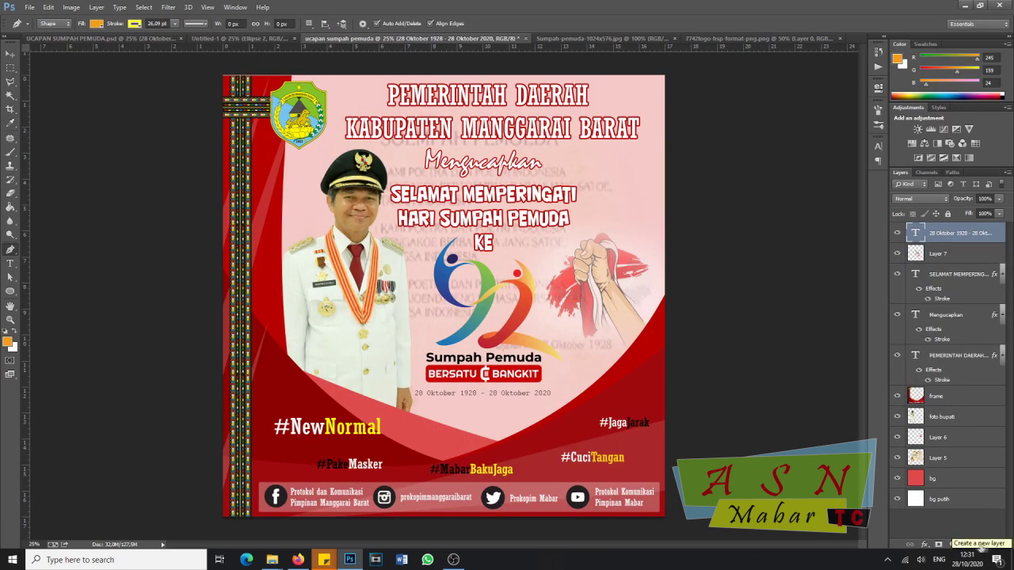
- Add a new layer above the date text and set the Pen tool's shape stroke to none
{"action": "left_click", "coordinate": [981, 545]}
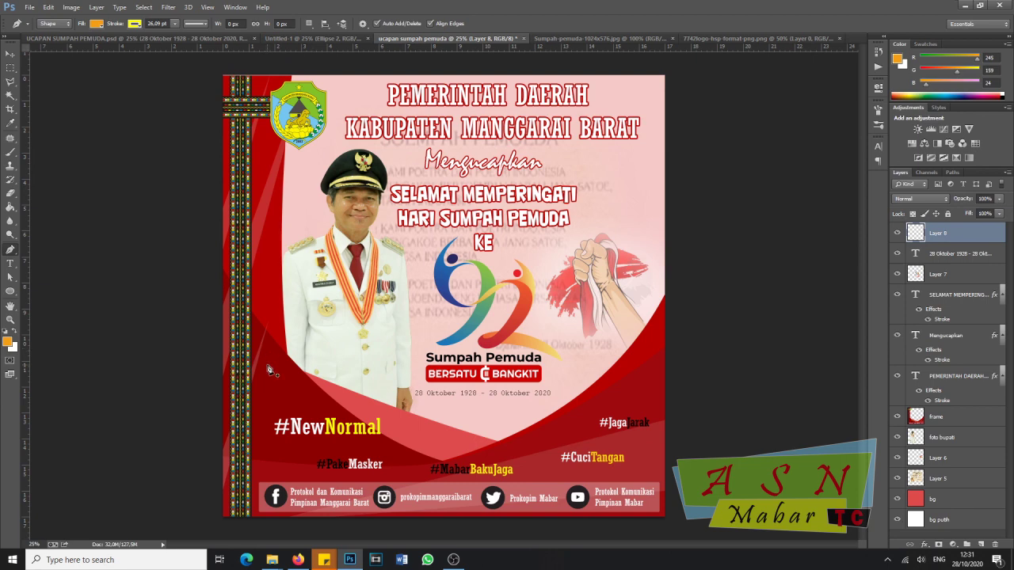
{"action": "mouse_move", "coordinate": [266, 356]}
{"action": "left_mouse_down"}
{"action": "mouse_move", "coordinate": [383, 372]}
{"action": "mouse_move", "coordinate": [407, 365]}
{"action": "left_mouse_up"}
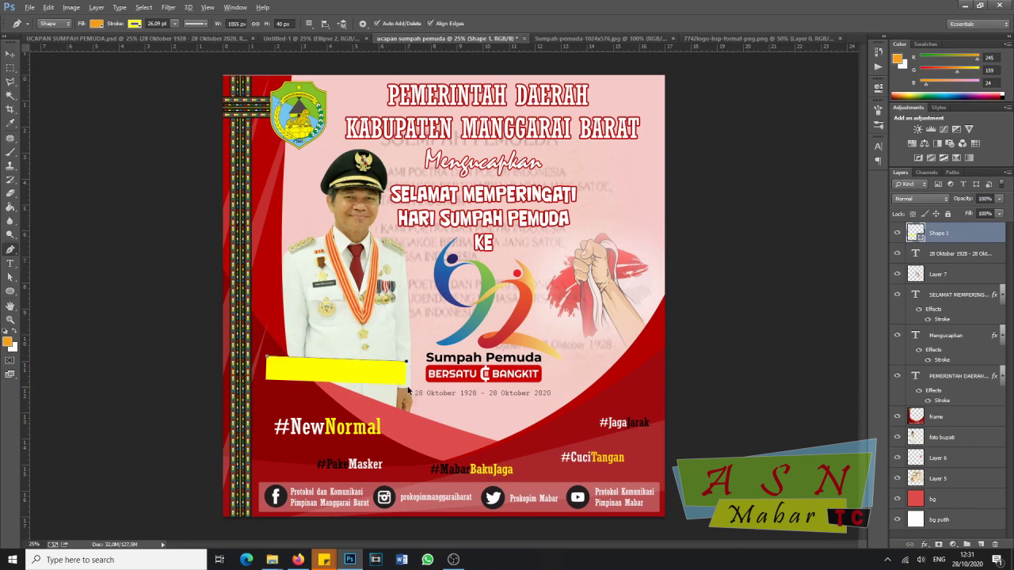
{"action": "key", "text": "ctrl+z"}
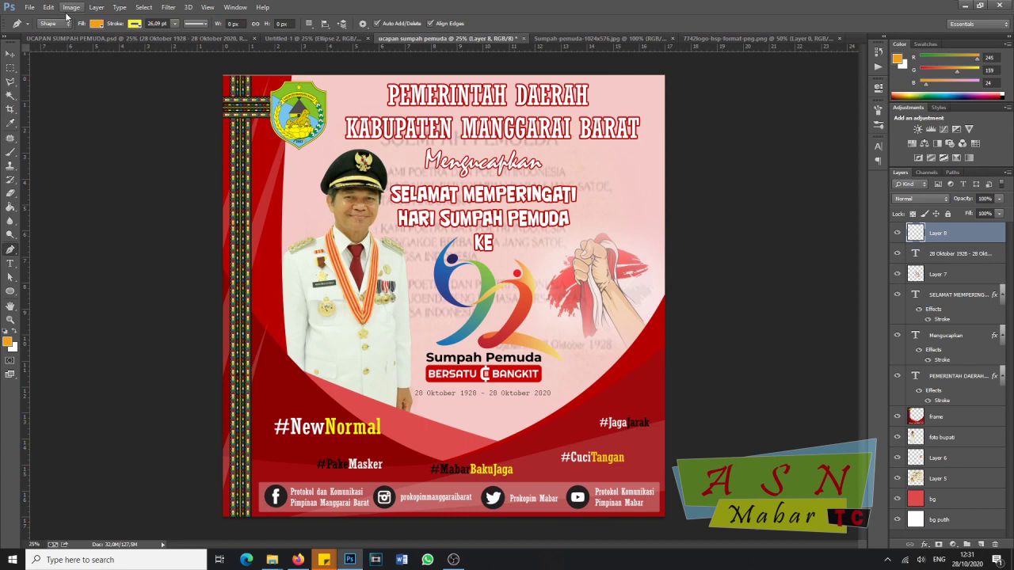
{"action": "left_click", "coordinate": [135, 23]}
{"action": "left_click", "coordinate": [89, 45]}
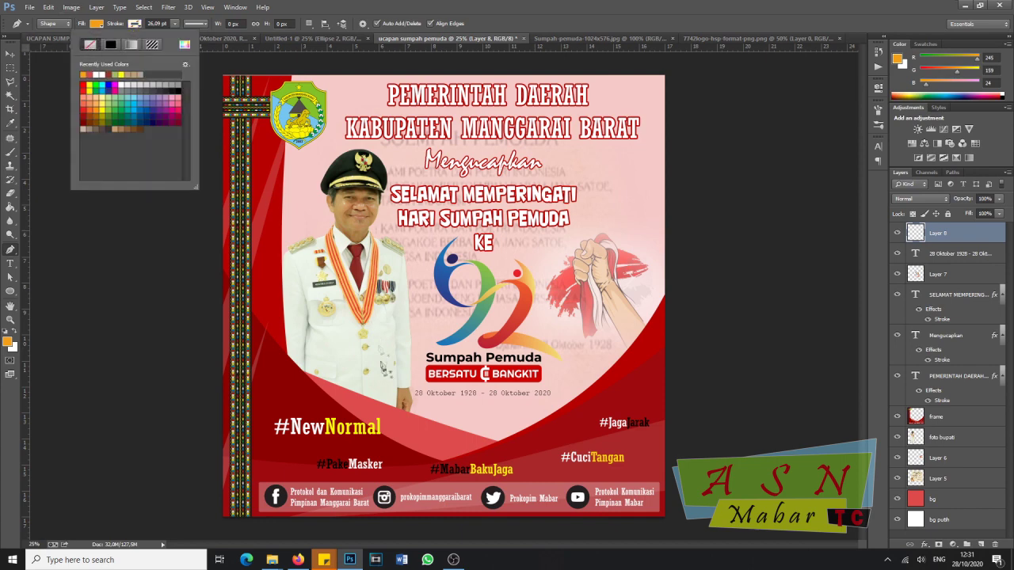
- Draw a four-cornered orange banner shape, about 1039 by 248 px, across the lower part of the portrait
{"action": "left_click", "coordinate": [323, 354]}
{"action": "left_click", "coordinate": [281, 343]}
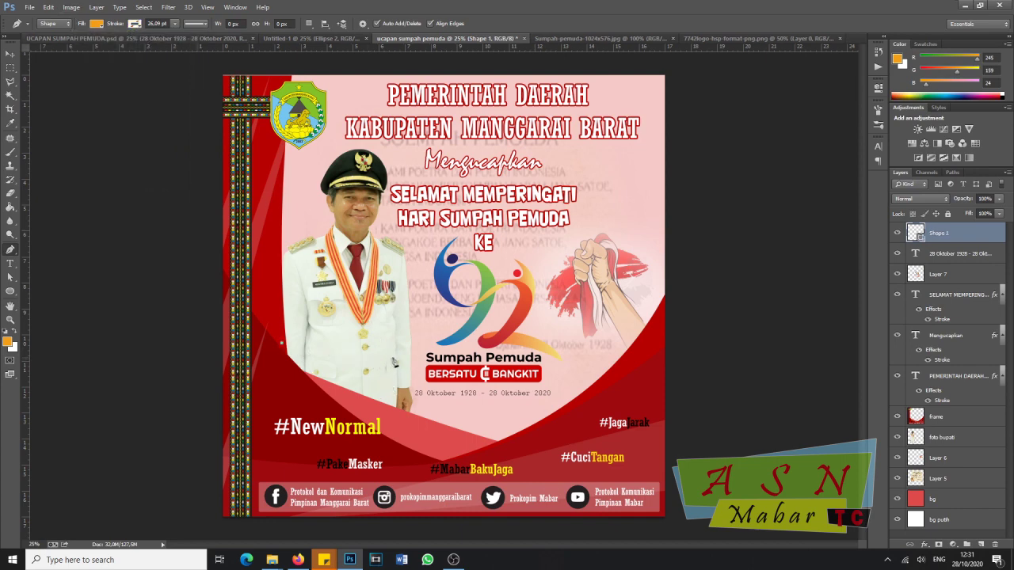
{"action": "key", "text": "ctrl+z"}
{"action": "left_click", "coordinate": [274, 353]}
{"action": "left_click", "coordinate": [413, 357]}
{"action": "left_click", "coordinate": [408, 387]}
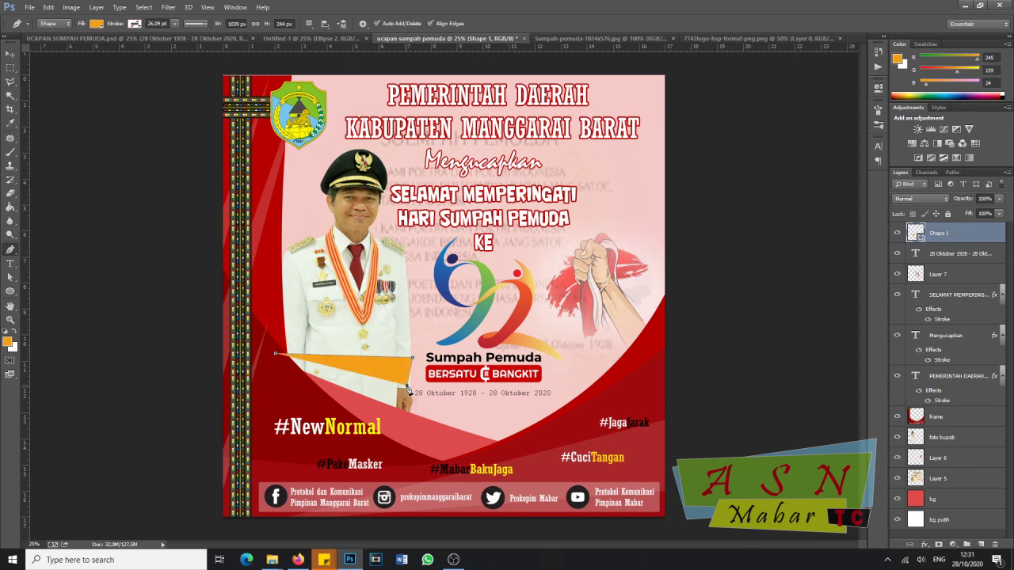
{"action": "left_click", "coordinate": [277, 388]}
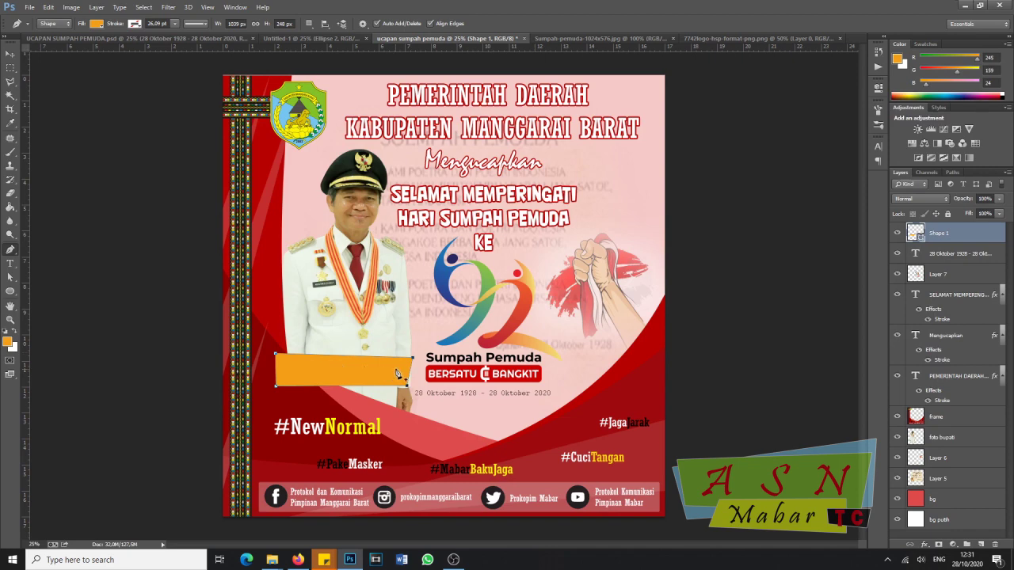
- Try a light red fill on the banner shape and return it to orange
{"action": "key", "text": "Return"}
{"action": "left_click", "coordinate": [99, 25]}
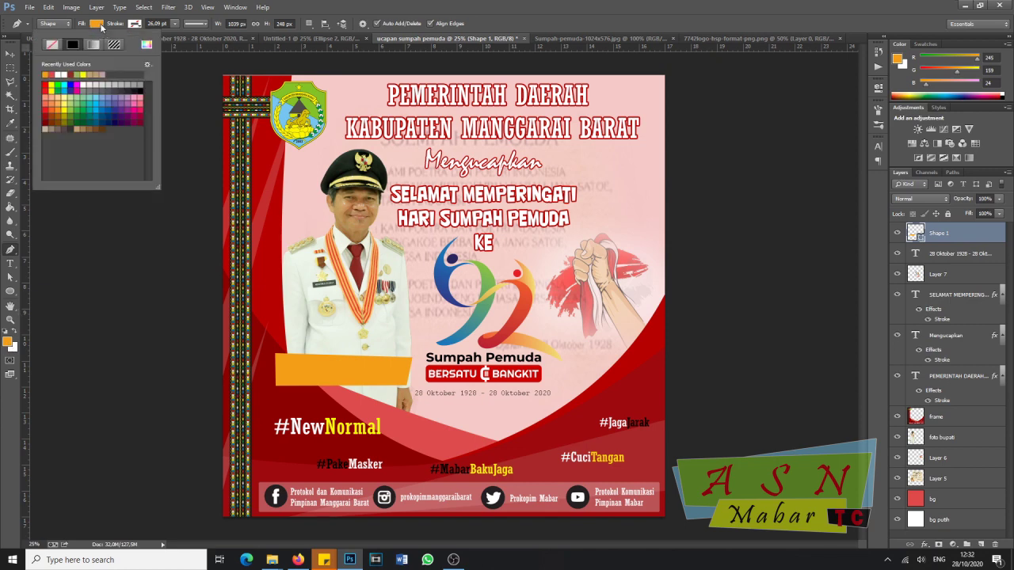
{"action": "left_click", "coordinate": [54, 73]}
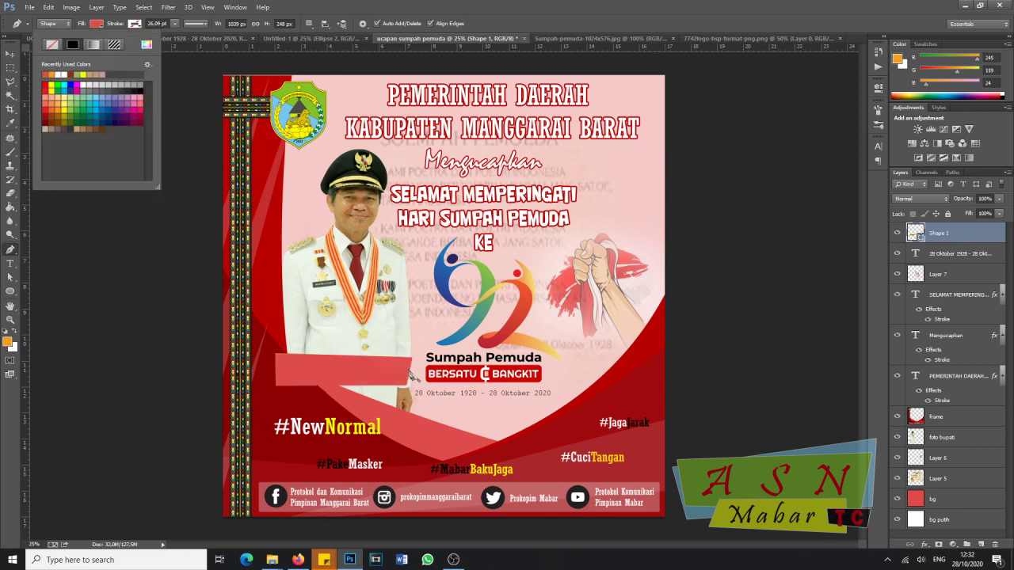
{"action": "left_click", "coordinate": [45, 74]}
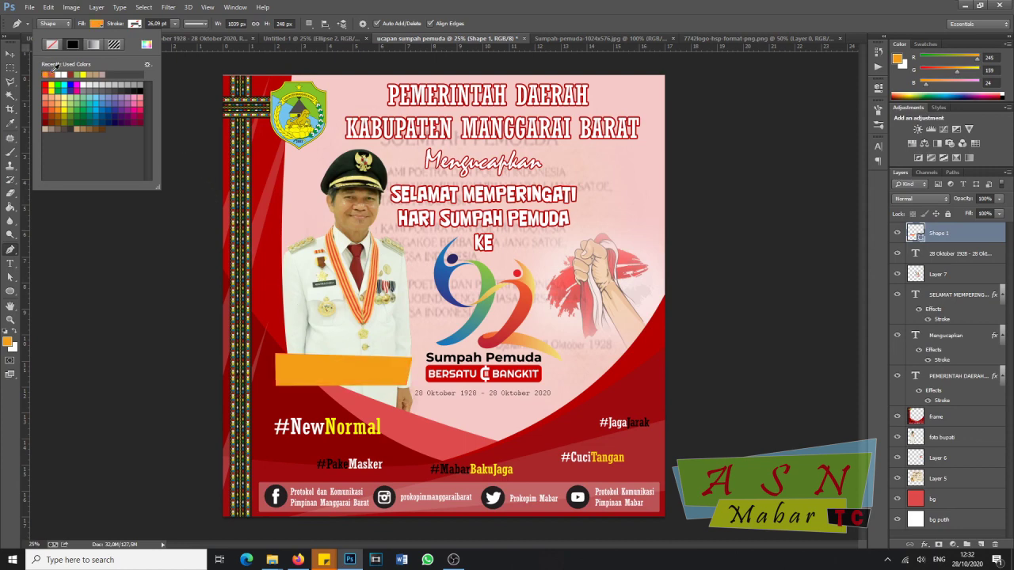
- On a new layer, draw a second four-cornered Pen shape, about 963 by 196 px, inside the orange banner
{"action": "left_click", "coordinate": [16, 55]}
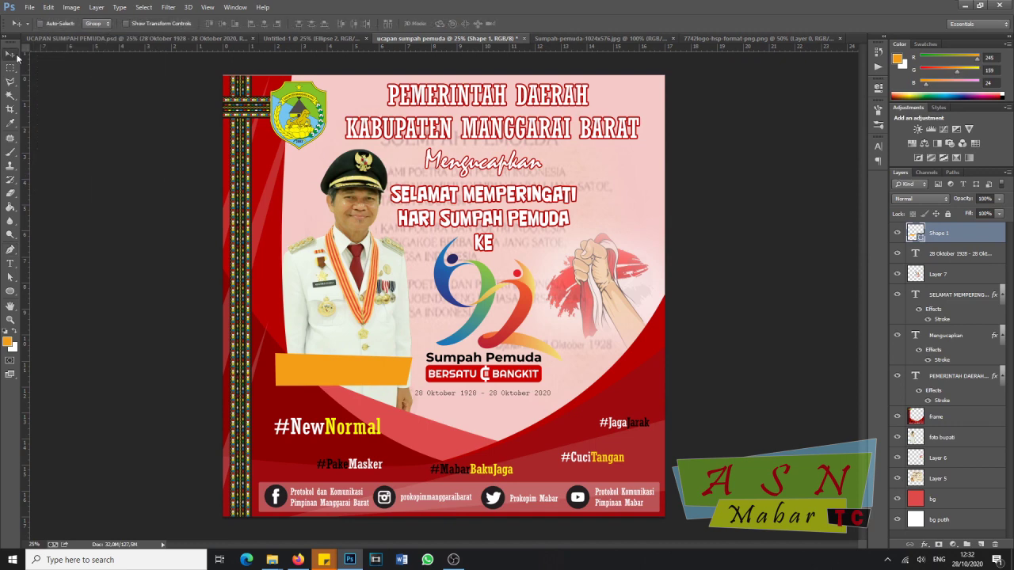
{"action": "left_click", "coordinate": [981, 545]}
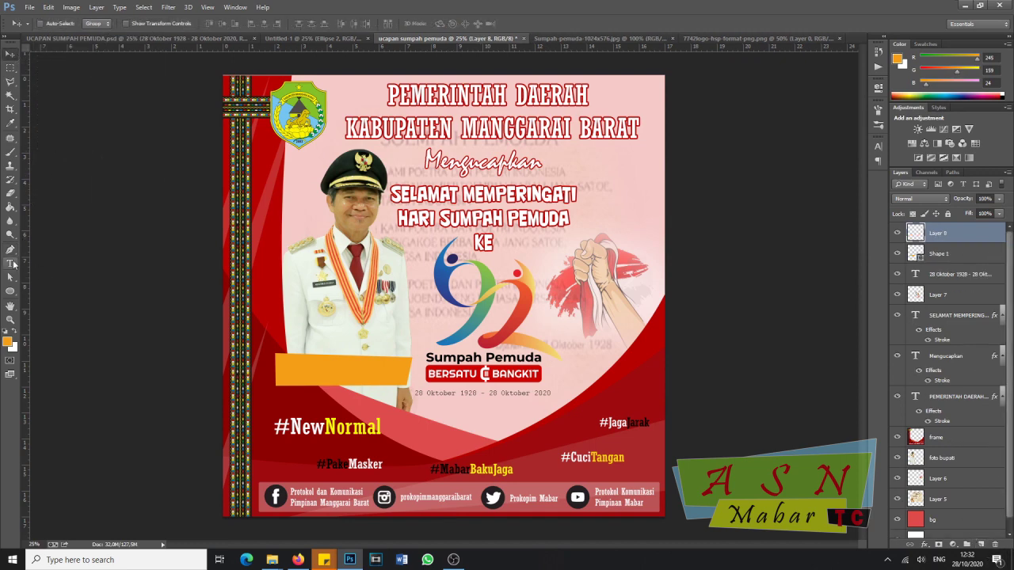
{"action": "left_click", "coordinate": [10, 251]}
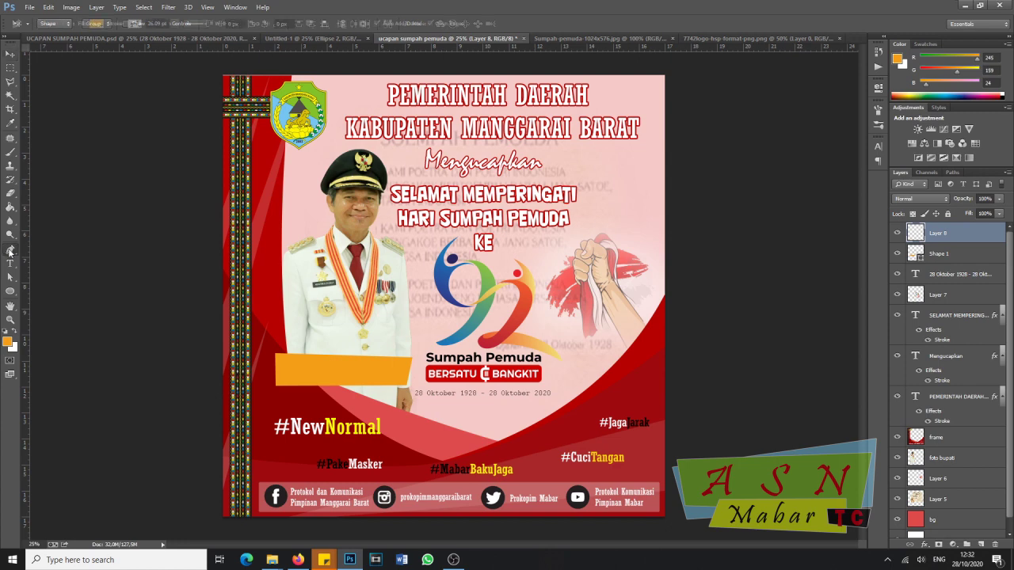
{"action": "left_click", "coordinate": [282, 358]}
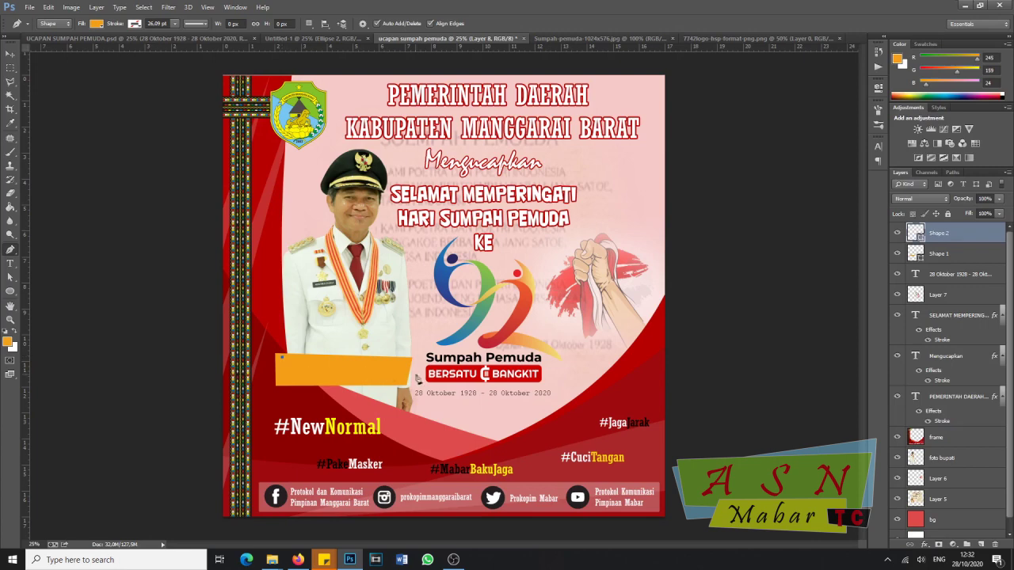
{"action": "left_click", "coordinate": [407, 366]}
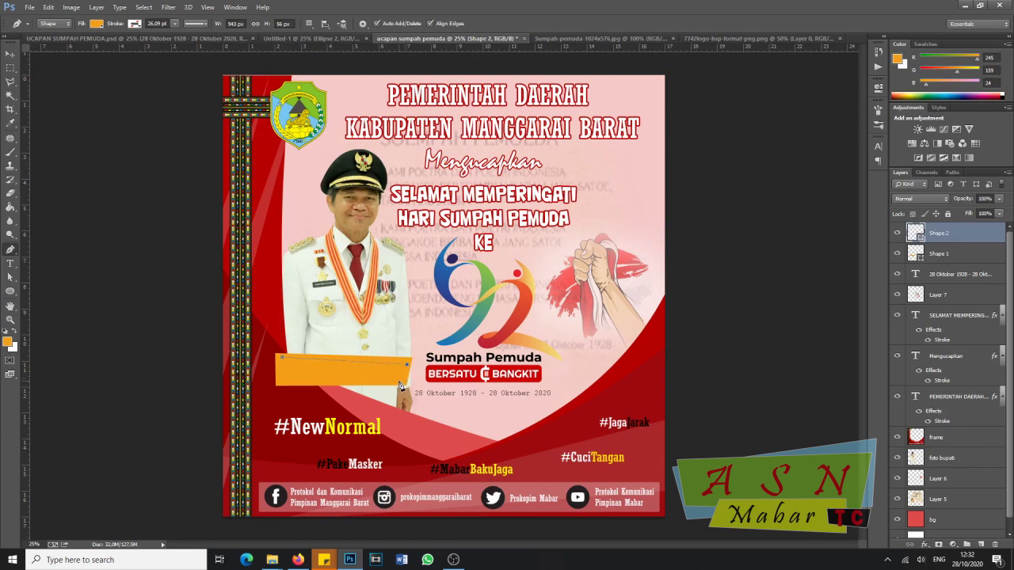
{"action": "key", "text": "ctrl+z"}
{"action": "left_click", "coordinate": [406, 363]}
{"action": "left_click", "coordinate": [406, 385]}
{"action": "left_click", "coordinate": [279, 384]}
- Fill the inner banner shape with the recently used light red and finish its path
{"action": "left_click", "coordinate": [96, 24]}
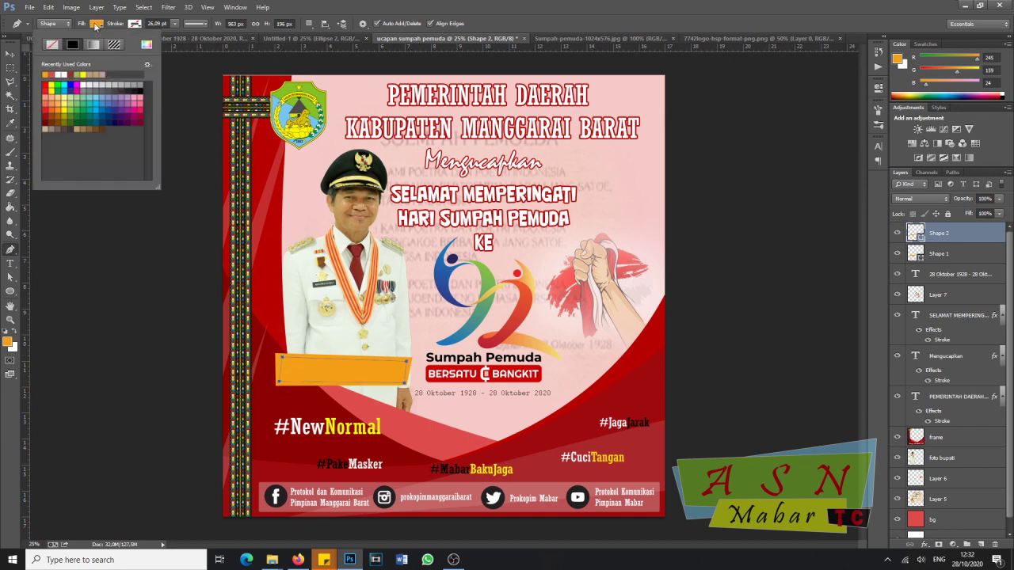
{"action": "left_click", "coordinate": [53, 74]}
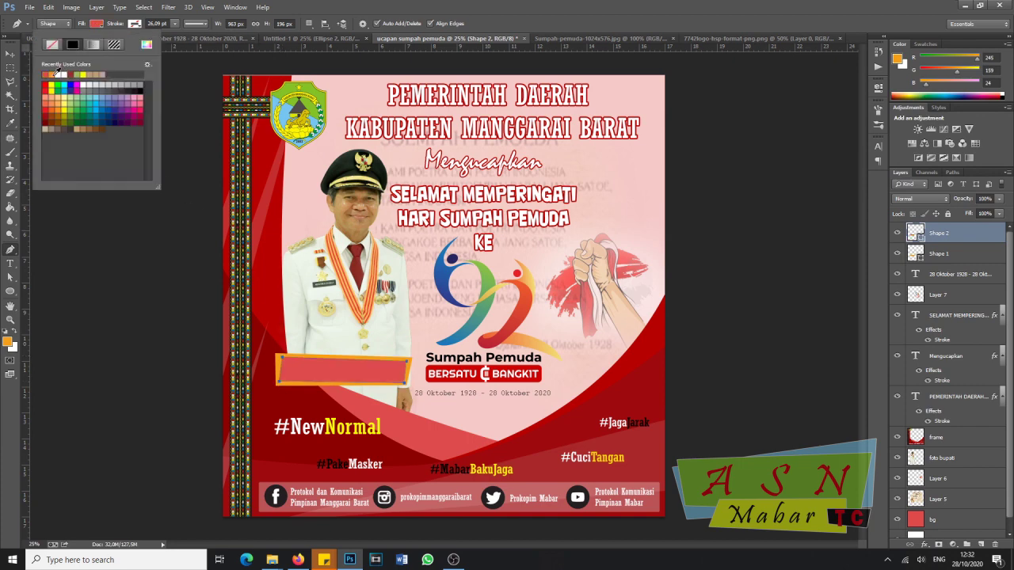
{"action": "key", "text": "Return"}
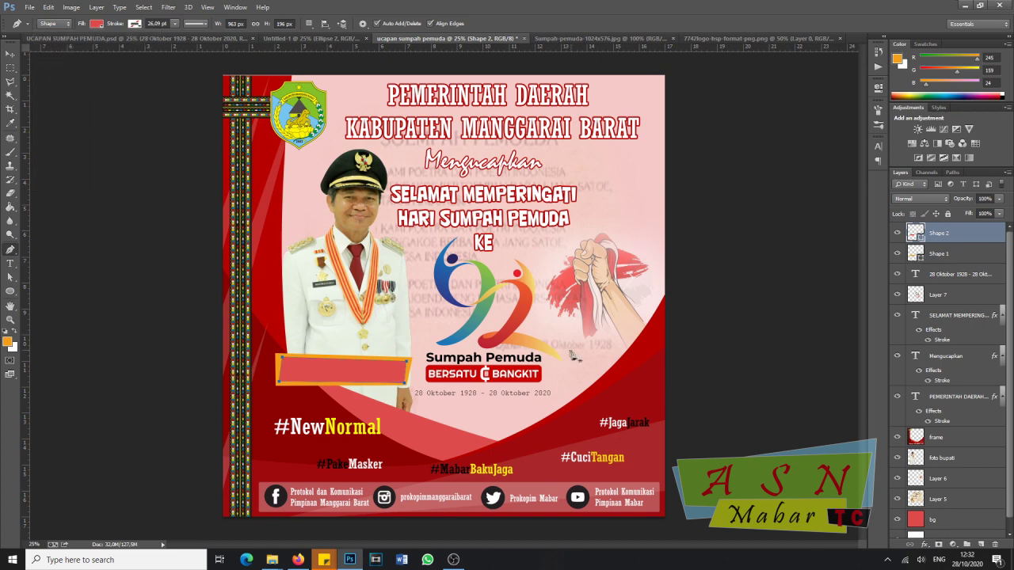
- On a new layer, draw a third four-cornered shape, about 927 by 176 px, inside the light red banner shape
{"action": "left_click", "coordinate": [982, 546]}
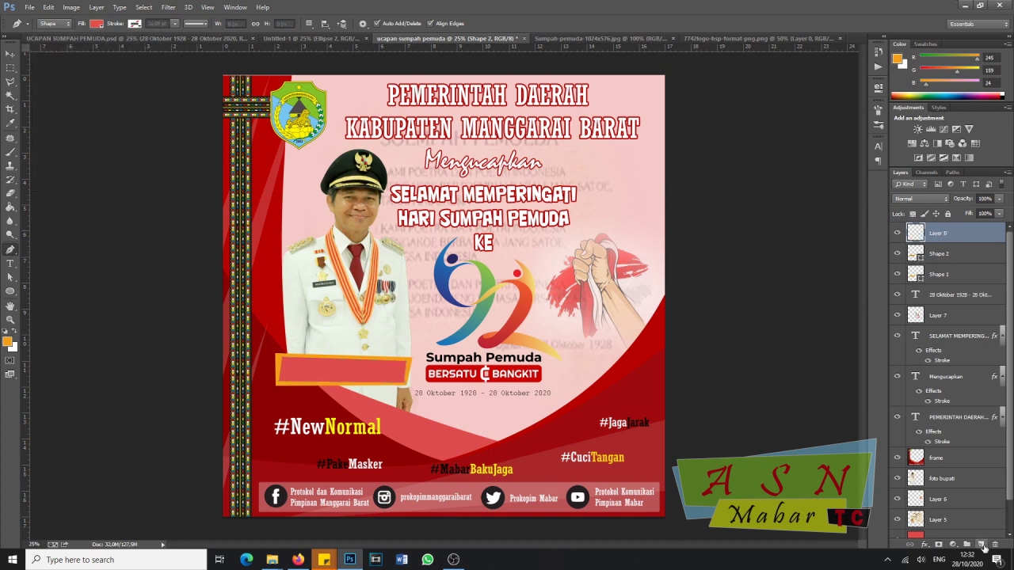
{"action": "left_click", "coordinate": [284, 369]}
{"action": "left_click", "coordinate": [282, 383]}
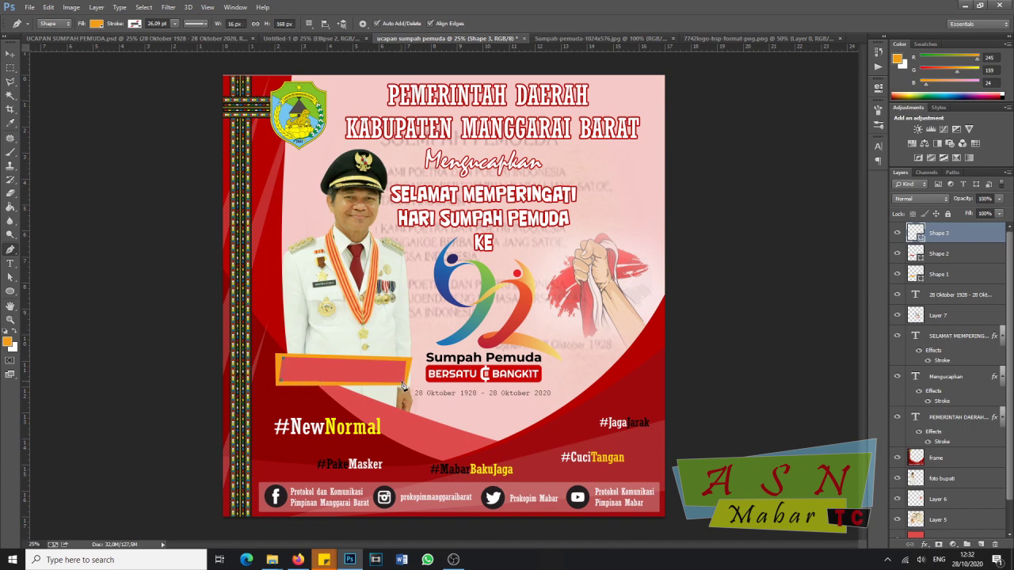
{"action": "left_click", "coordinate": [405, 369]}
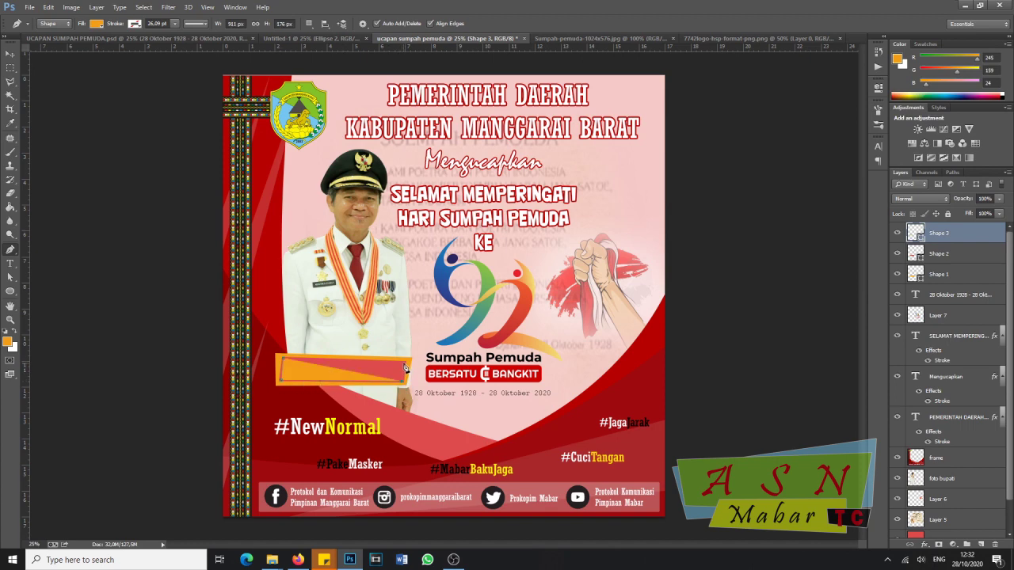
{"action": "left_click", "coordinate": [407, 361]}
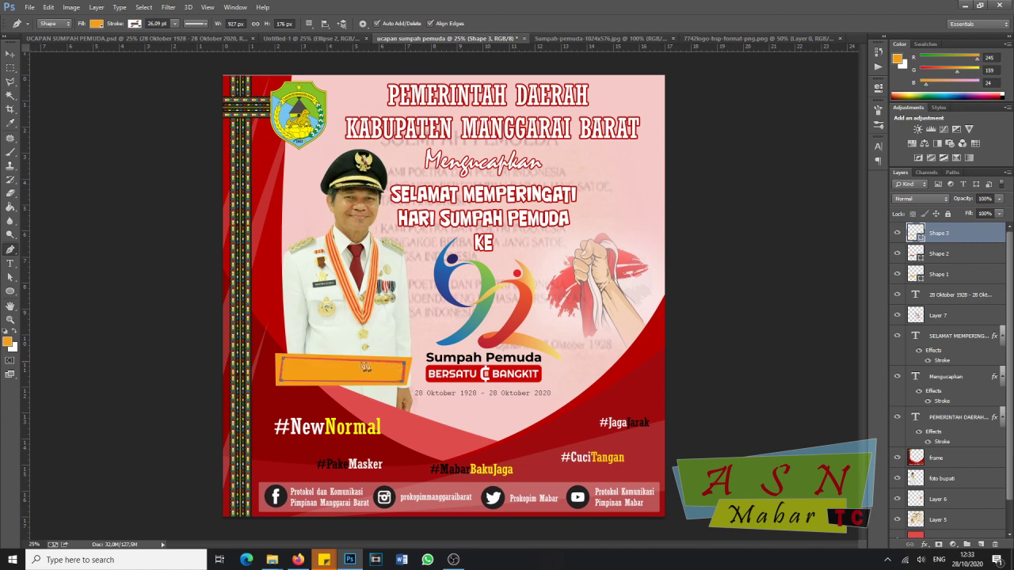
{"action": "left_click", "coordinate": [287, 364]}
- Fill the innermost banner shape with the recently used light green
{"action": "left_click", "coordinate": [96, 24]}
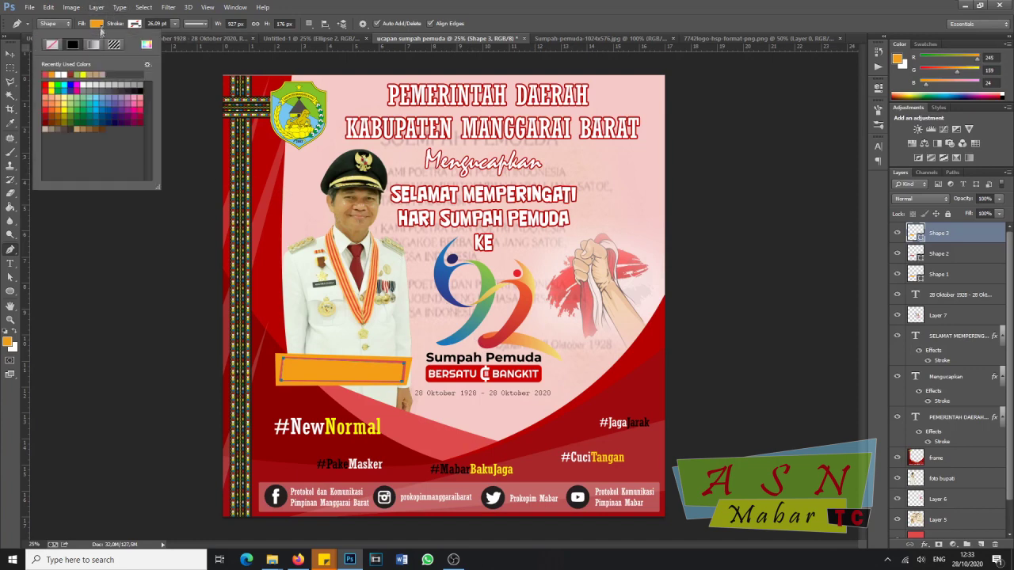
{"action": "left_click", "coordinate": [80, 74]}
{"action": "key", "text": "v"}
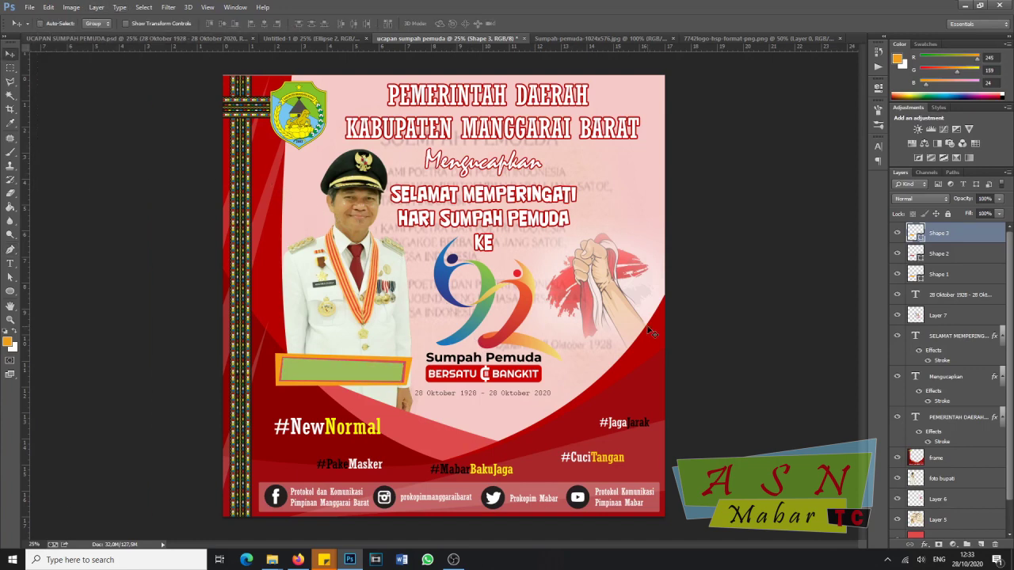
- Group the three banner shape layers as "nama Bupati"
{"action": "left_click", "coordinate": [953, 260], "text": "shift"}
{"action": "left_click", "coordinate": [958, 275], "text": "shift"}
{"action": "right_click", "coordinate": [957, 274]}
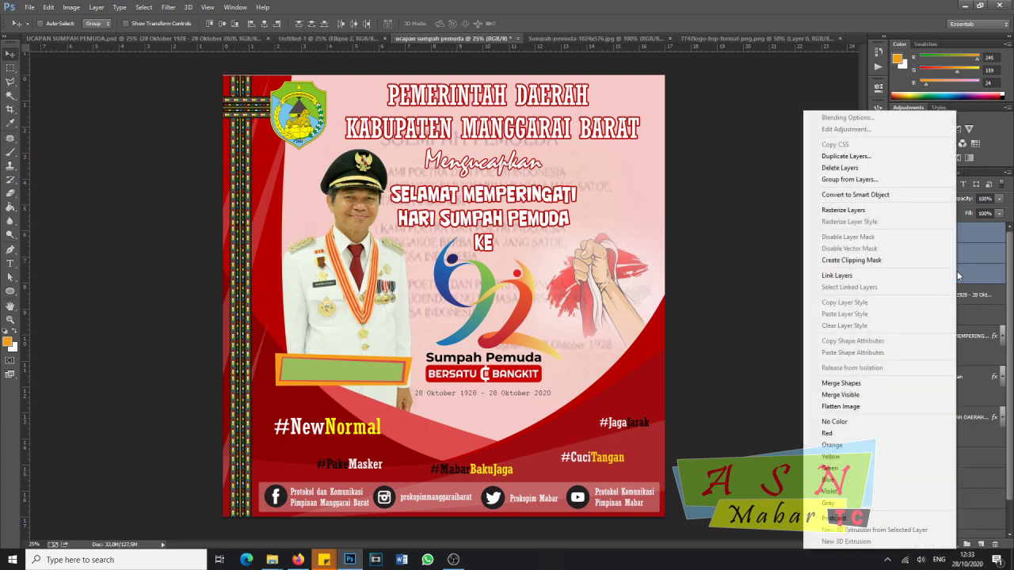
{"action": "left_click", "coordinate": [849, 179]}
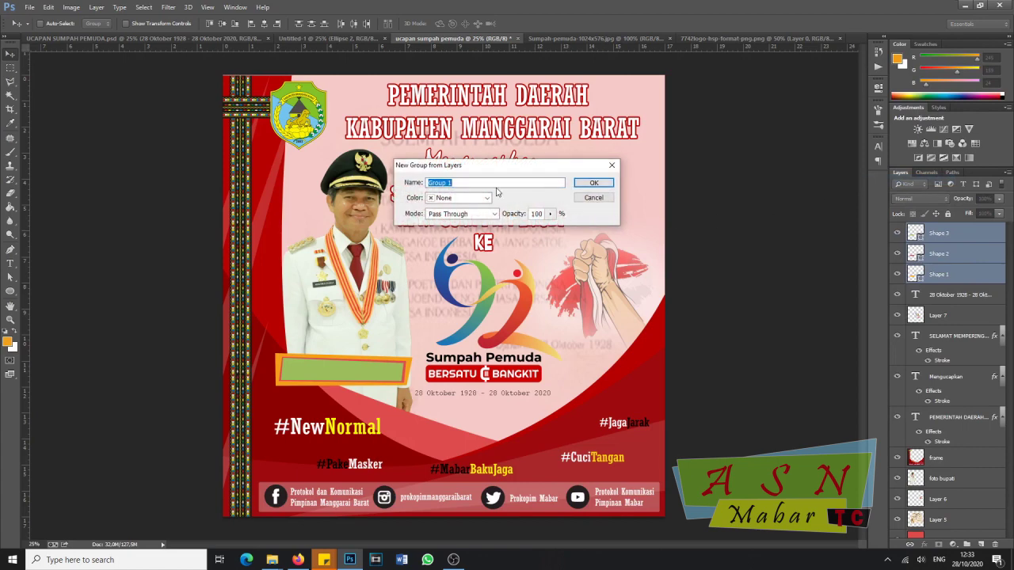
{"action": "type", "text": "nama Bupati"}
{"action": "key", "text": "Return"}
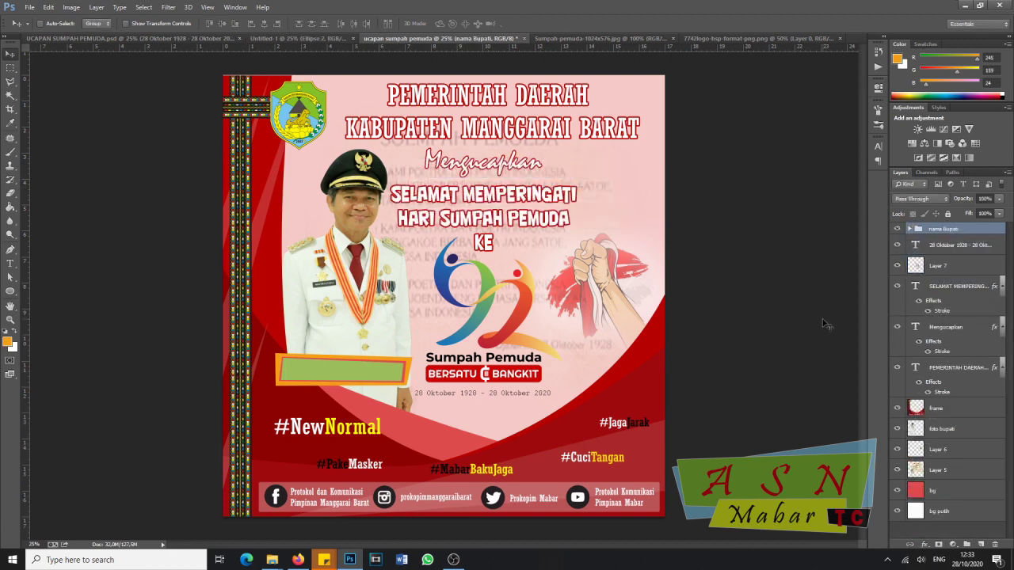
- Move the banner group down to just above the #NewNormal text and shift the portrait slightly down and left
{"action": "left_click_drag", "start_coordinate": [379, 376], "coordinate": [378, 399]}
{"action": "right_click", "coordinate": [369, 279]}
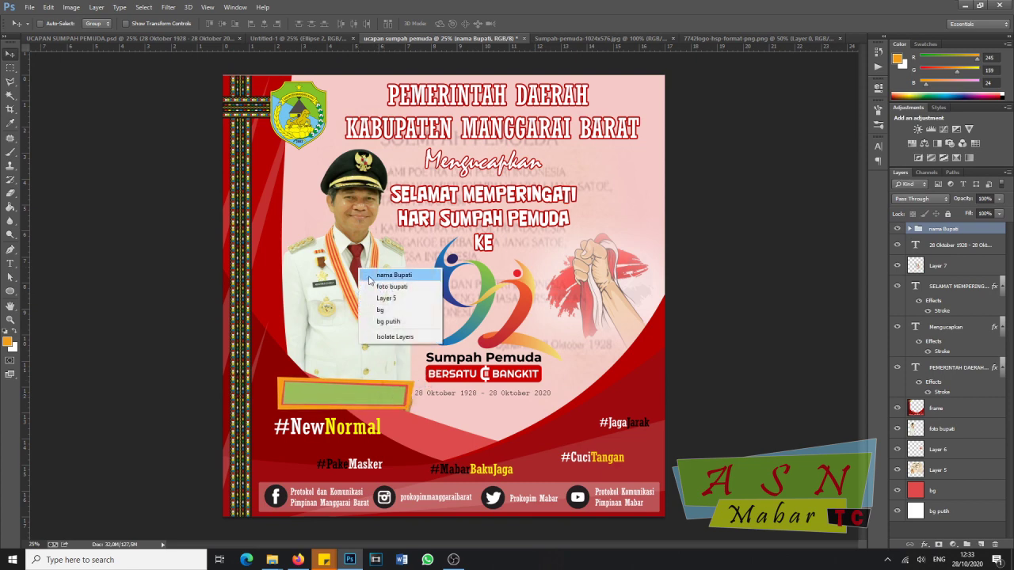
{"action": "left_click", "coordinate": [391, 286]}
{"action": "left_click_drag", "start_coordinate": [365, 279], "coordinate": [358, 293]}
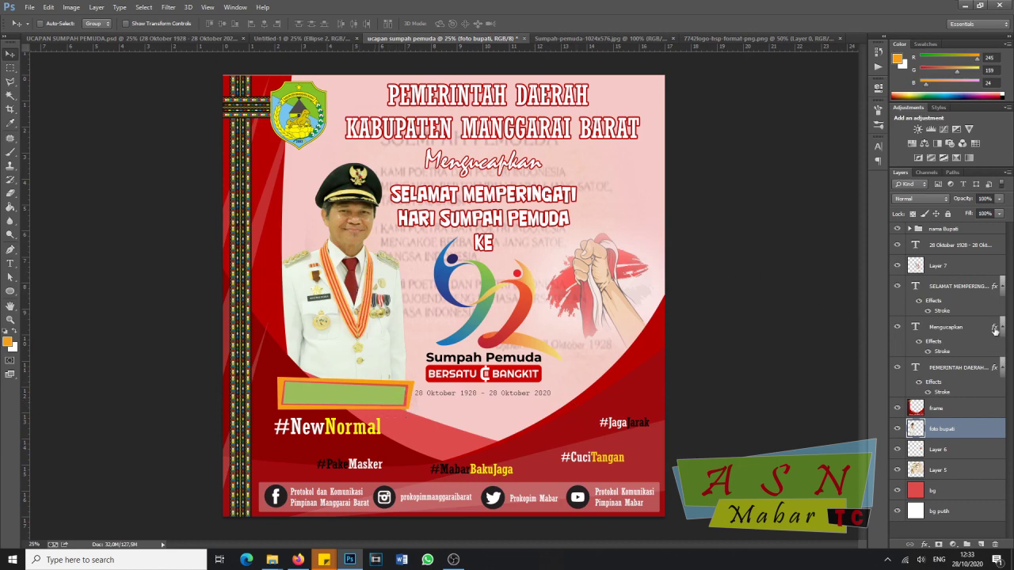
- Lock the "foto bupati" layer completely and nudge the "nama Bupati" group slightly upward
{"action": "left_click", "coordinate": [948, 214]}
{"action": "left_click", "coordinate": [945, 230]}
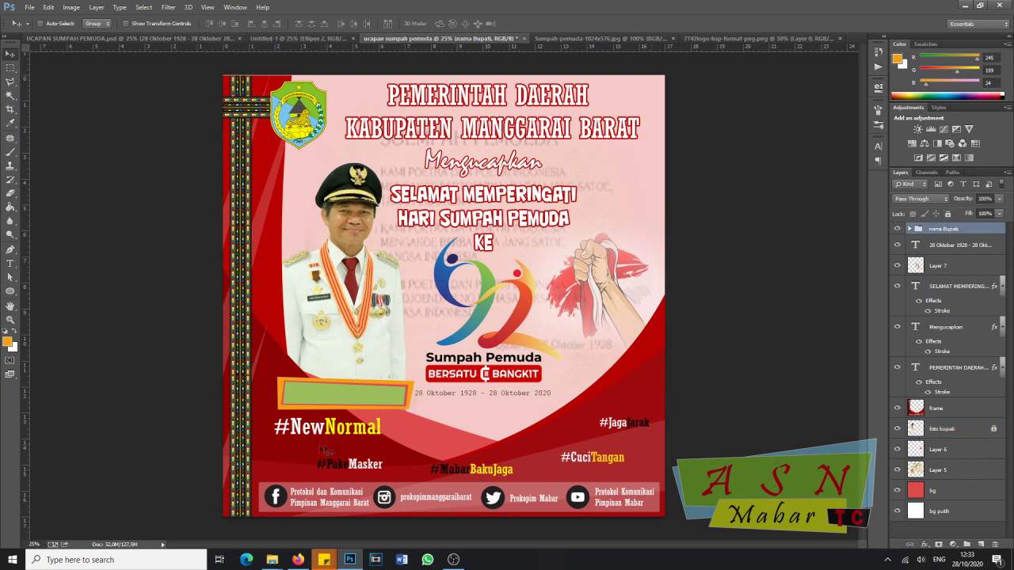
{"action": "left_click_drag", "start_coordinate": [336, 395], "coordinate": [332, 389]}
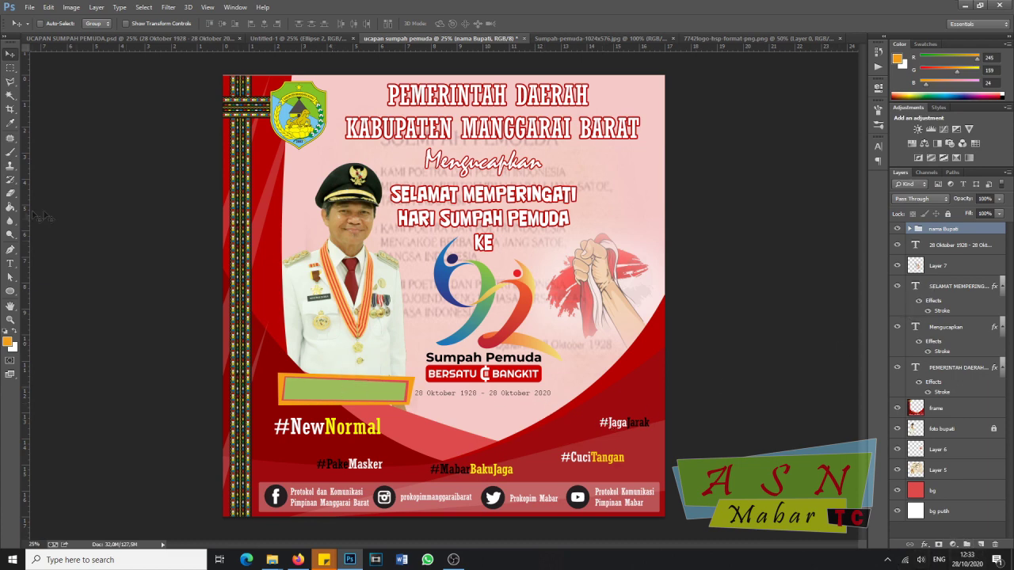
- Add a text line with the regent's titled full name in Courier 8 pt on the green banner
{"action": "left_click", "coordinate": [11, 264]}
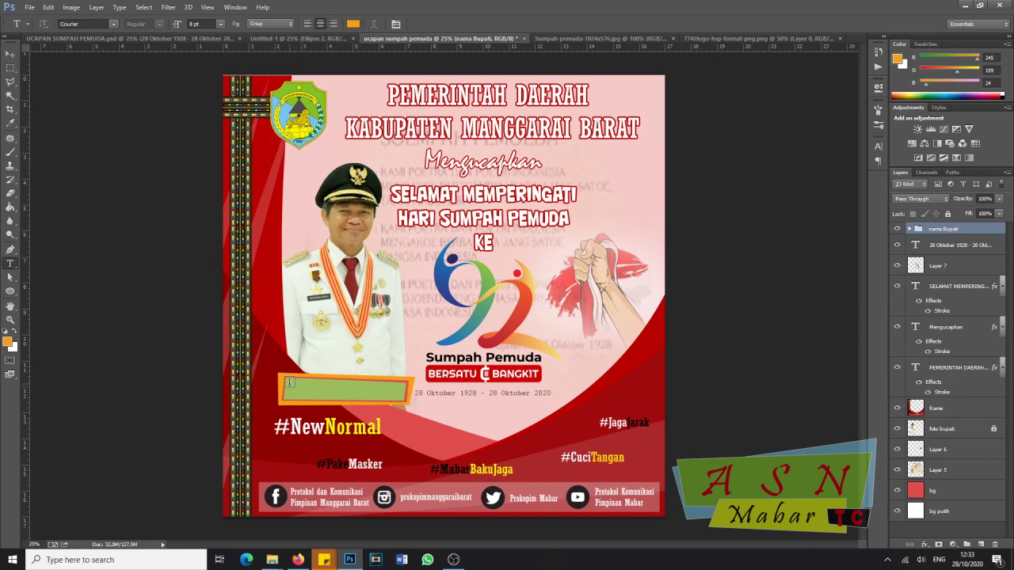
{"action": "left_click", "coordinate": [289, 382]}
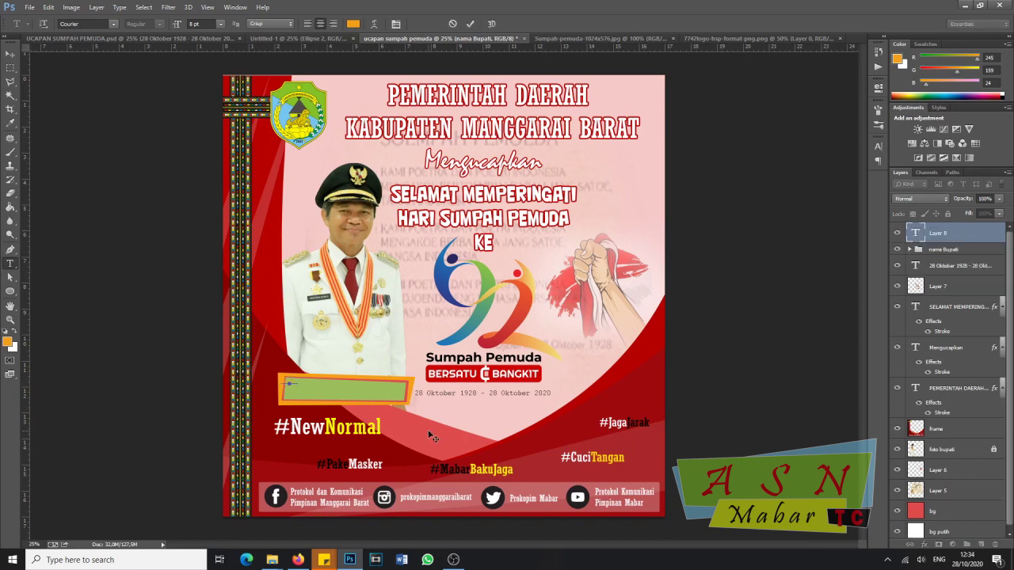
{"action": "type", "text": "Drs. Agustinus Ch. Dula"}
{"action": "left_click_drag", "start_coordinate": [332, 382], "coordinate": [369, 384]}
- Set the whole name text's colour to black 000000 and shift it slightly on the green banner
{"action": "key", "text": "ctrl+a"}
{"action": "key", "text": "ctrl+h"}
{"action": "left_click", "coordinate": [353, 23]}
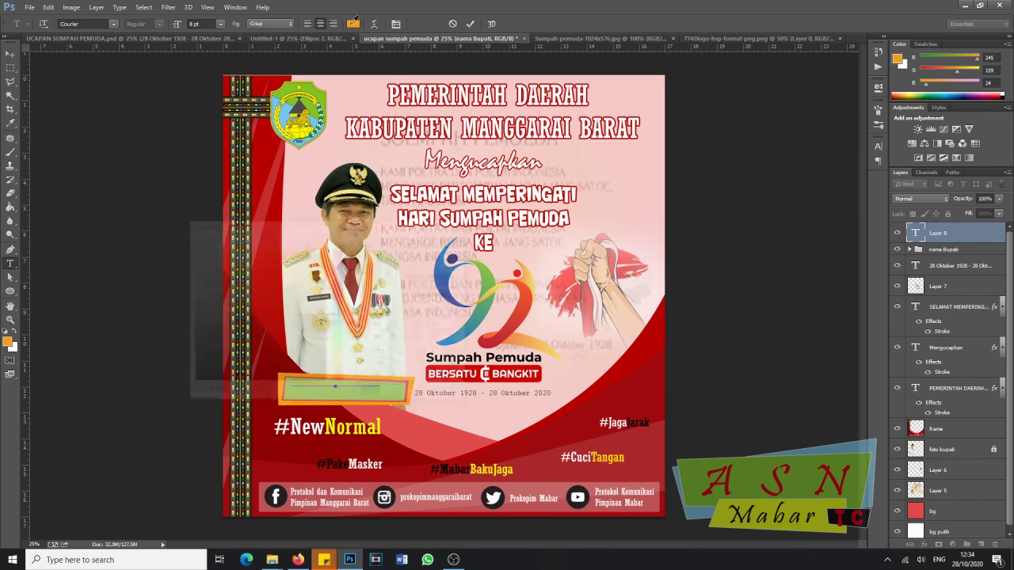
{"action": "left_click", "coordinate": [325, 381]}
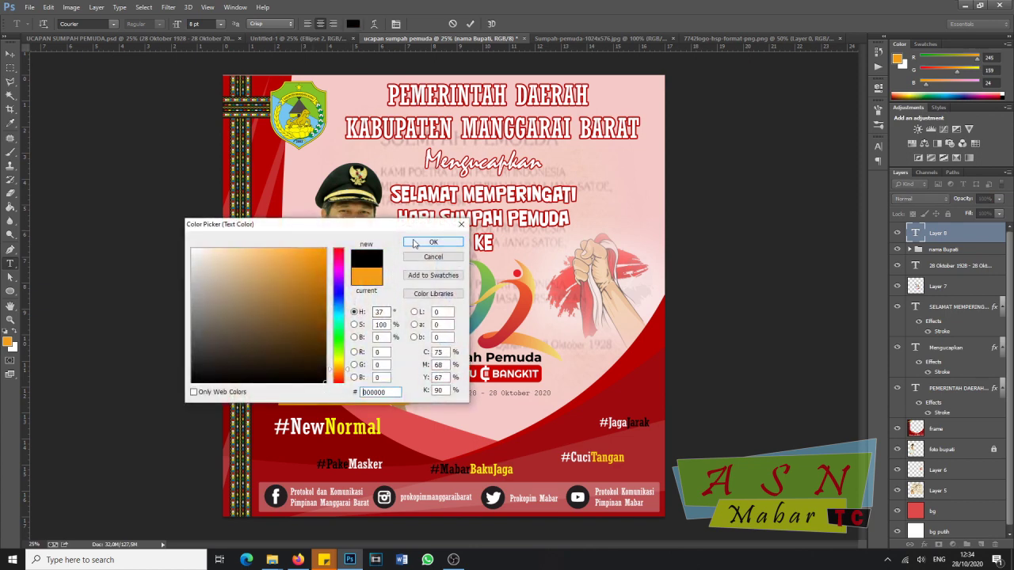
{"action": "left_click", "coordinate": [433, 243]}
{"action": "left_click_drag", "start_coordinate": [346, 400], "coordinate": [353, 403]}
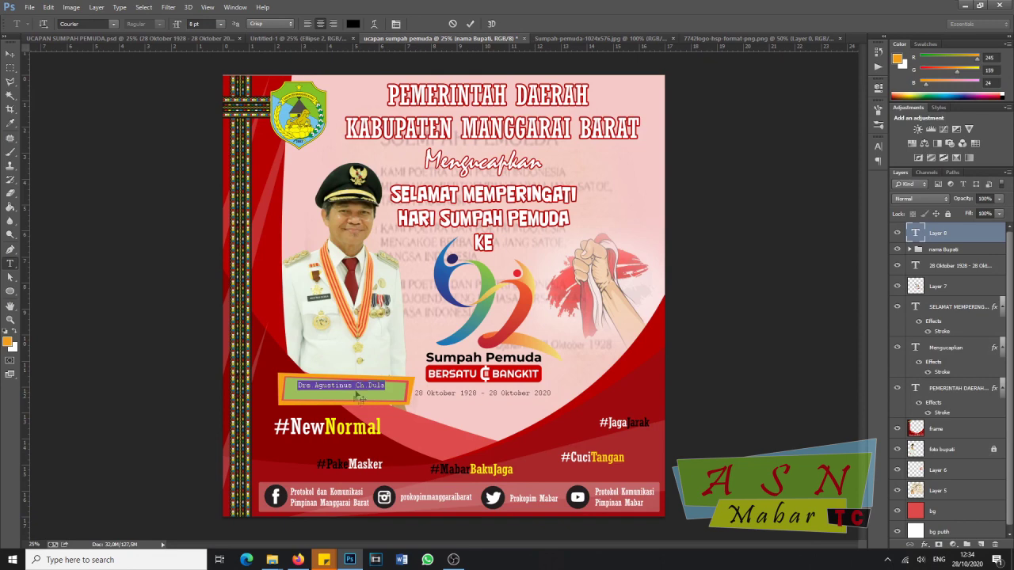
- Set the name text's size to 10 pt, fit it inside the green banner and commit it
{"action": "left_click", "coordinate": [193, 23]}
{"action": "type", "text": "12"}
{"action": "key", "text": "Return"}
{"action": "left_click", "coordinate": [192, 24]}
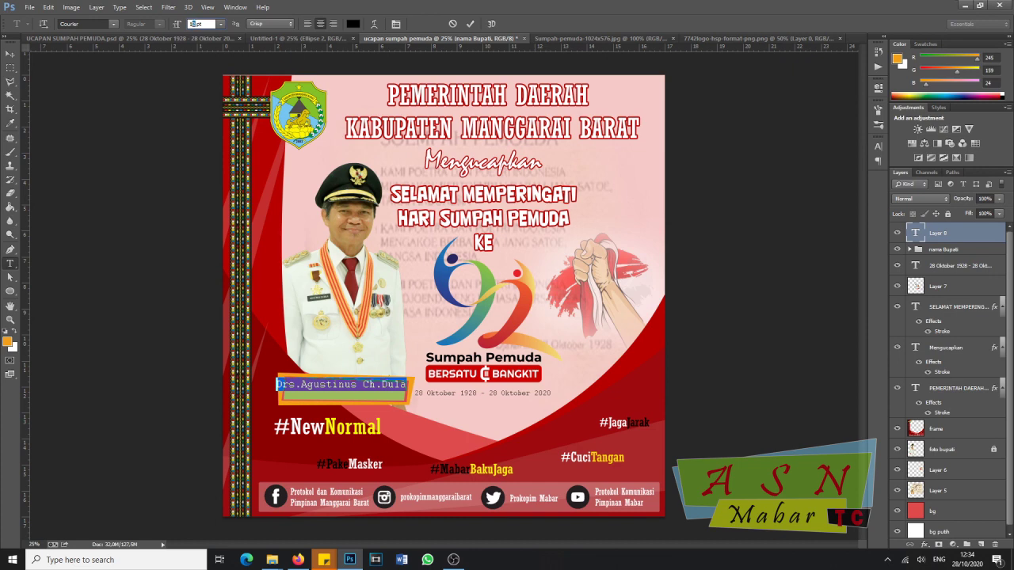
{"action": "type", "text": "10"}
{"action": "key", "text": "Return"}
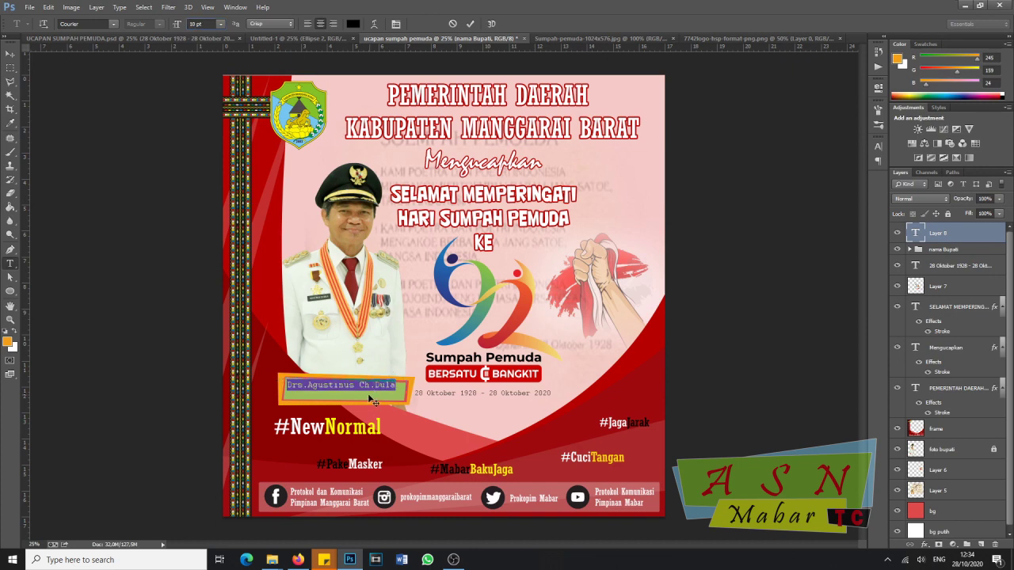
{"action": "left_click_drag", "start_coordinate": [368, 398], "coordinate": [369, 400]}
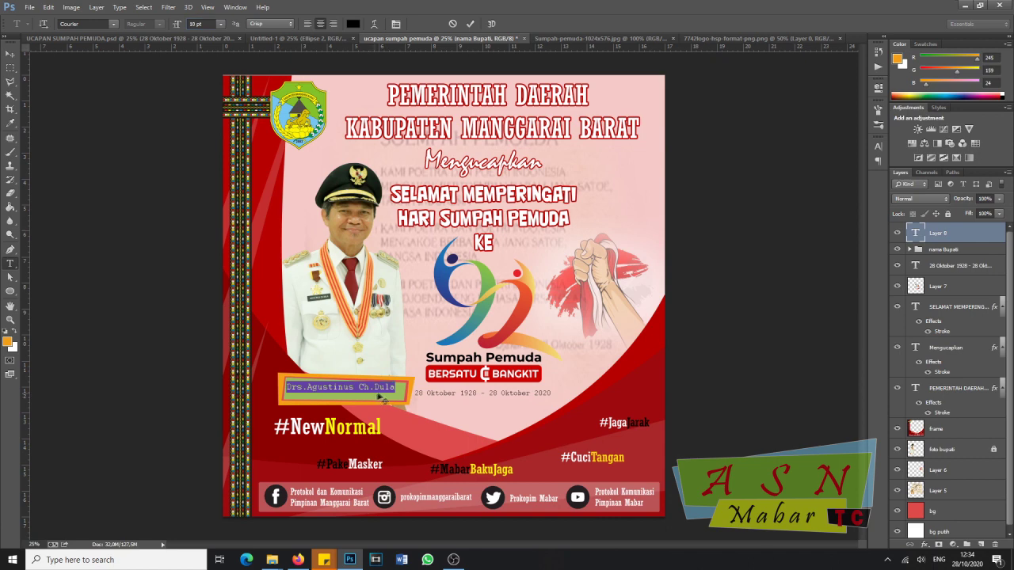
{"action": "left_click", "coordinate": [407, 396]}
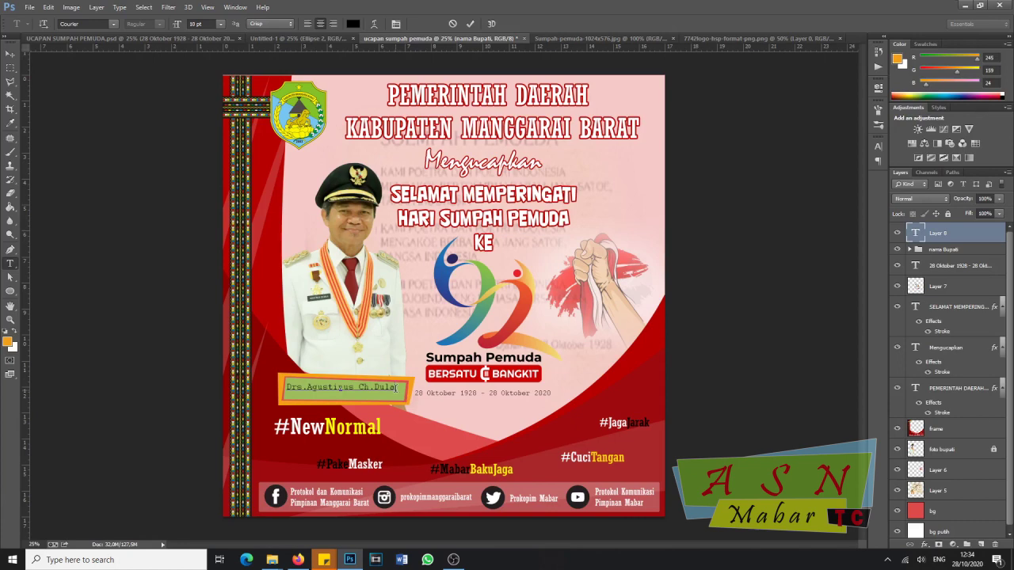
{"action": "left_click", "coordinate": [947, 236]}
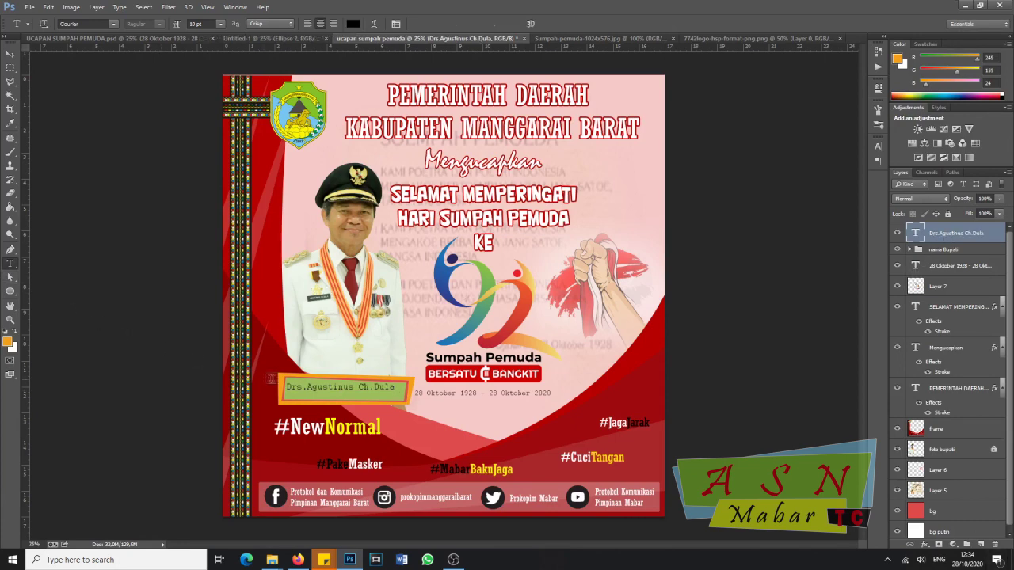
- Add a separate text line "Bupati Manggarai Barat" beneath the name on the banner
{"action": "left_click", "coordinate": [288, 395]}
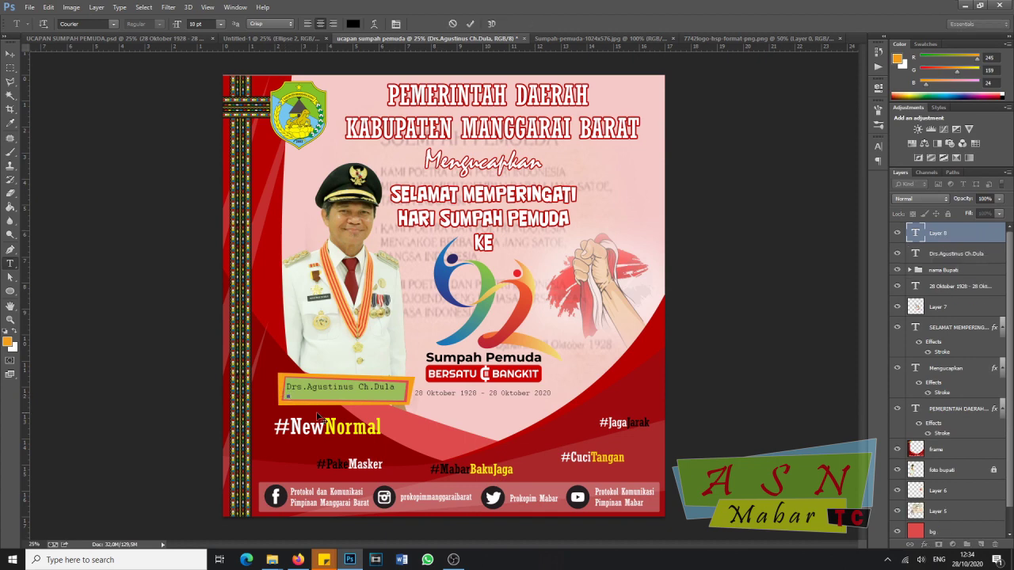
{"action": "type", "text": "Bupati Manggarai Barat"}
{"action": "left_click_drag", "start_coordinate": [324, 393], "coordinate": [314, 394]}
{"action": "type", "text": "B"}
- Set the "Bupati Manggarai Barat" text to 7 pt, position it directly below the name on the green banner and commit it
{"action": "left_click_drag", "start_coordinate": [346, 394], "coordinate": [196, 386]}
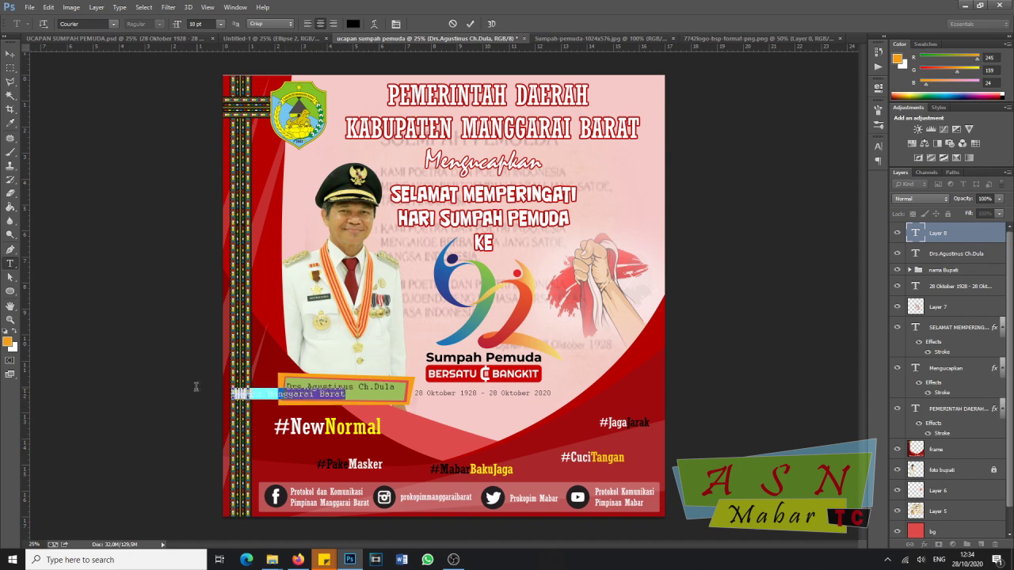
{"action": "left_click", "coordinate": [196, 23]}
{"action": "type", "text": "38"}
{"action": "key", "text": "Return"}
{"action": "type", "text": "7"}
{"action": "key", "text": "Return"}
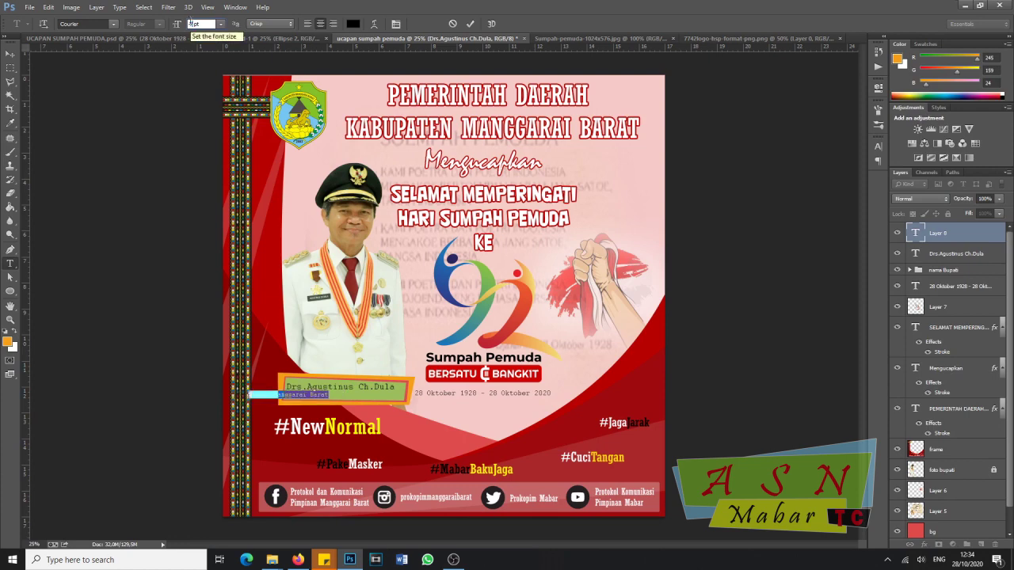
{"action": "left_click_drag", "start_coordinate": [346, 404], "coordinate": [382, 405]}
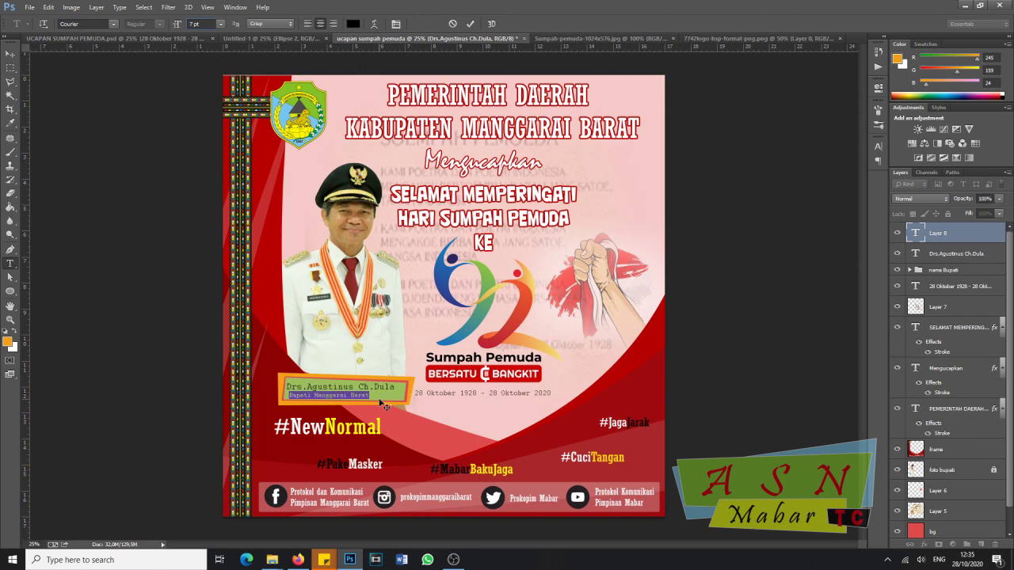
{"action": "key", "text": "ctrl+Up"}
{"action": "key", "text": "ctrl+Up"}
{"action": "left_click", "coordinate": [13, 54]}
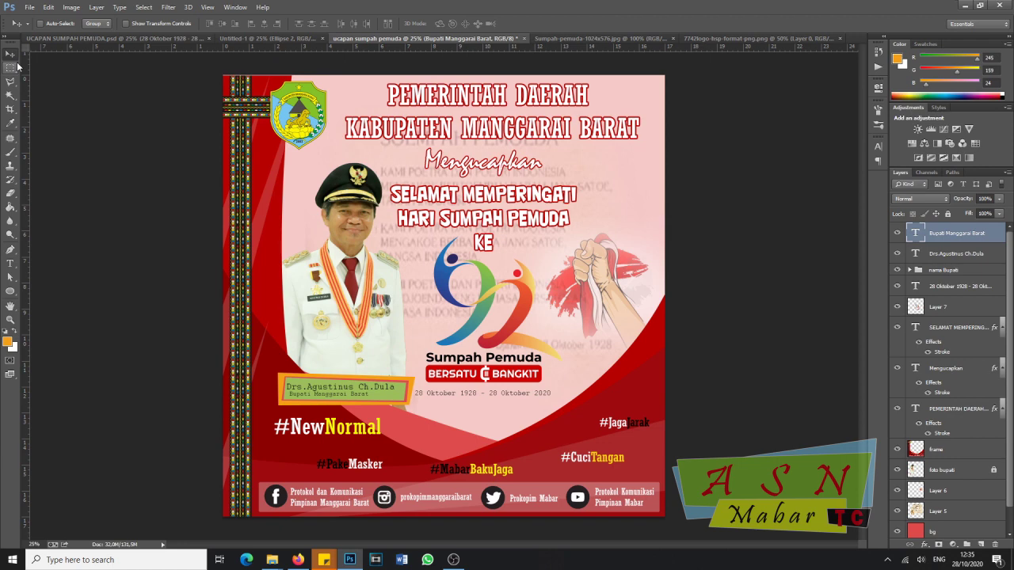